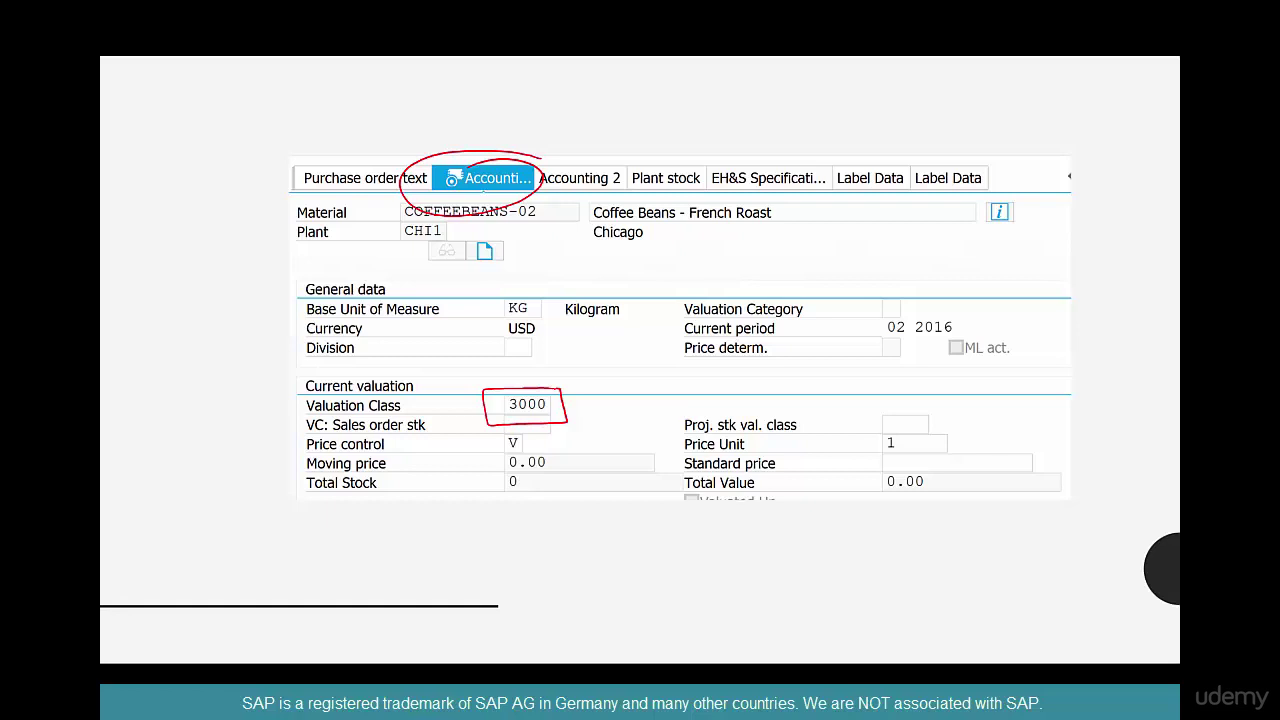
Highlight price control V on the COFFEEBEANS-02 Accounting 1 view
mouse_move(527, 434)
left_mouse_down()
mouse_move(499, 437)
mouse_move(525, 457)
left_mouse_up()
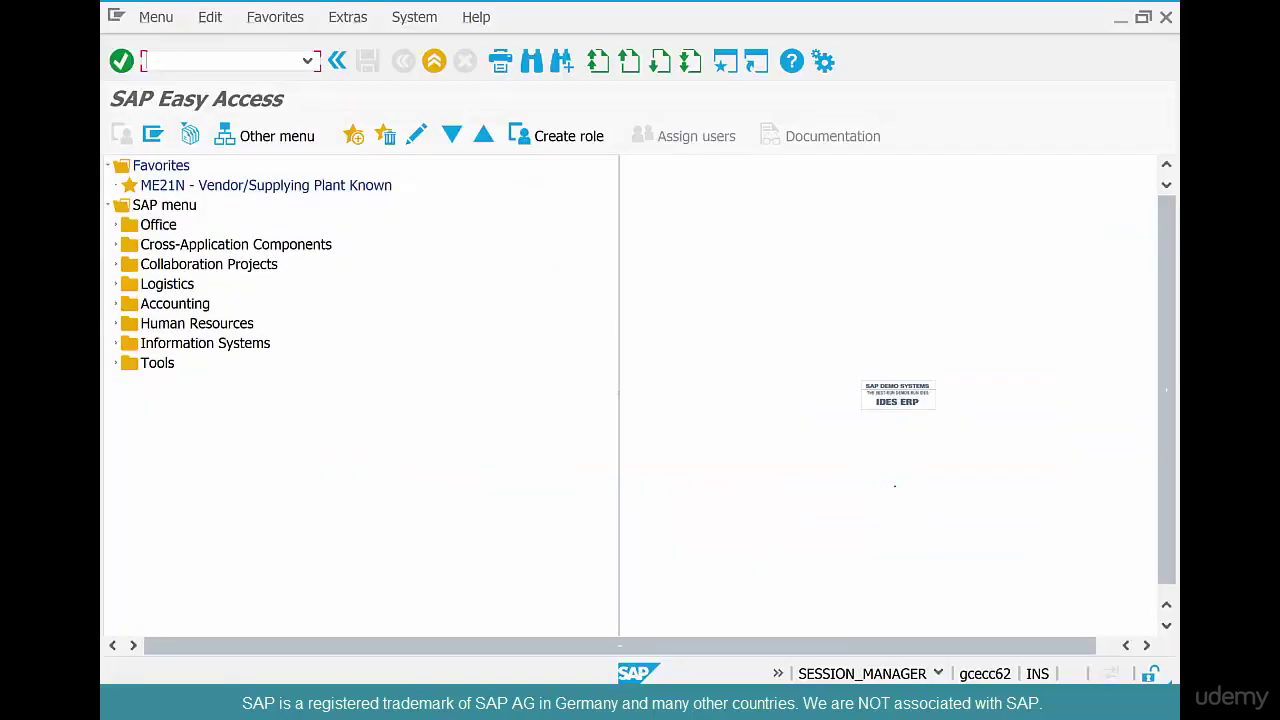
Start MM01 and enter material number COFFEEBEANS-06
type("mm01")
key("Return")
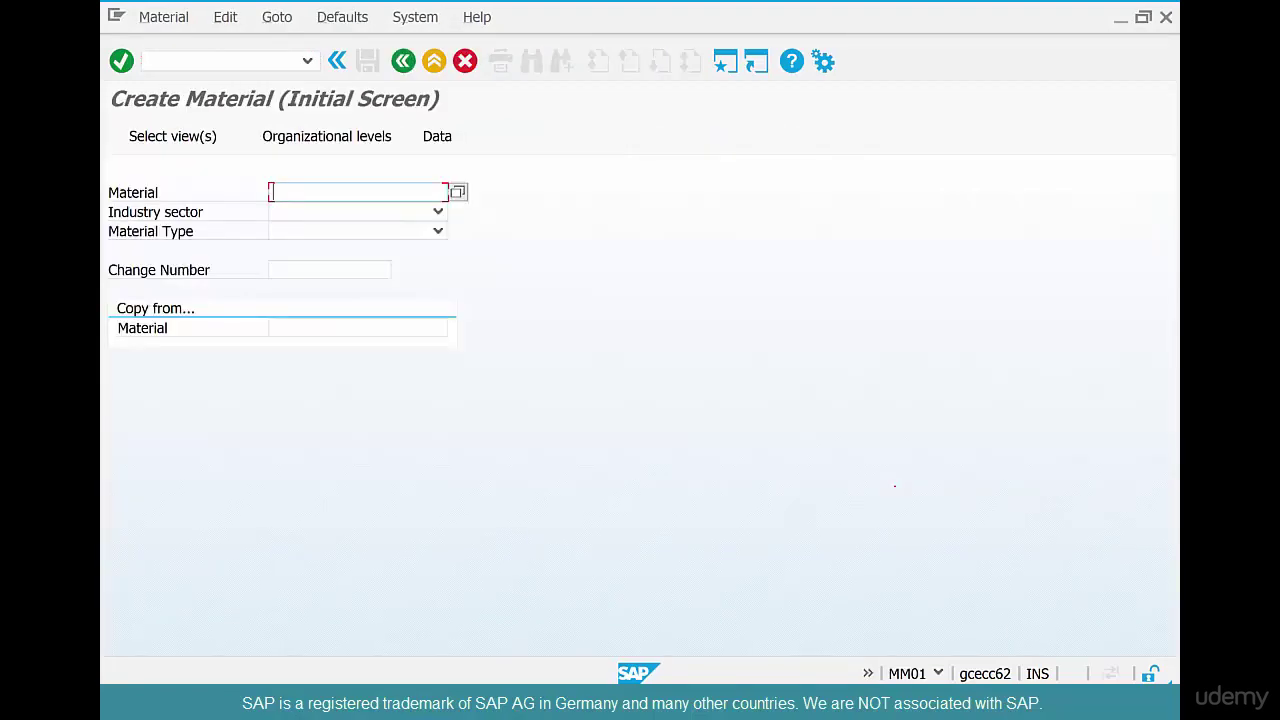
type("co")
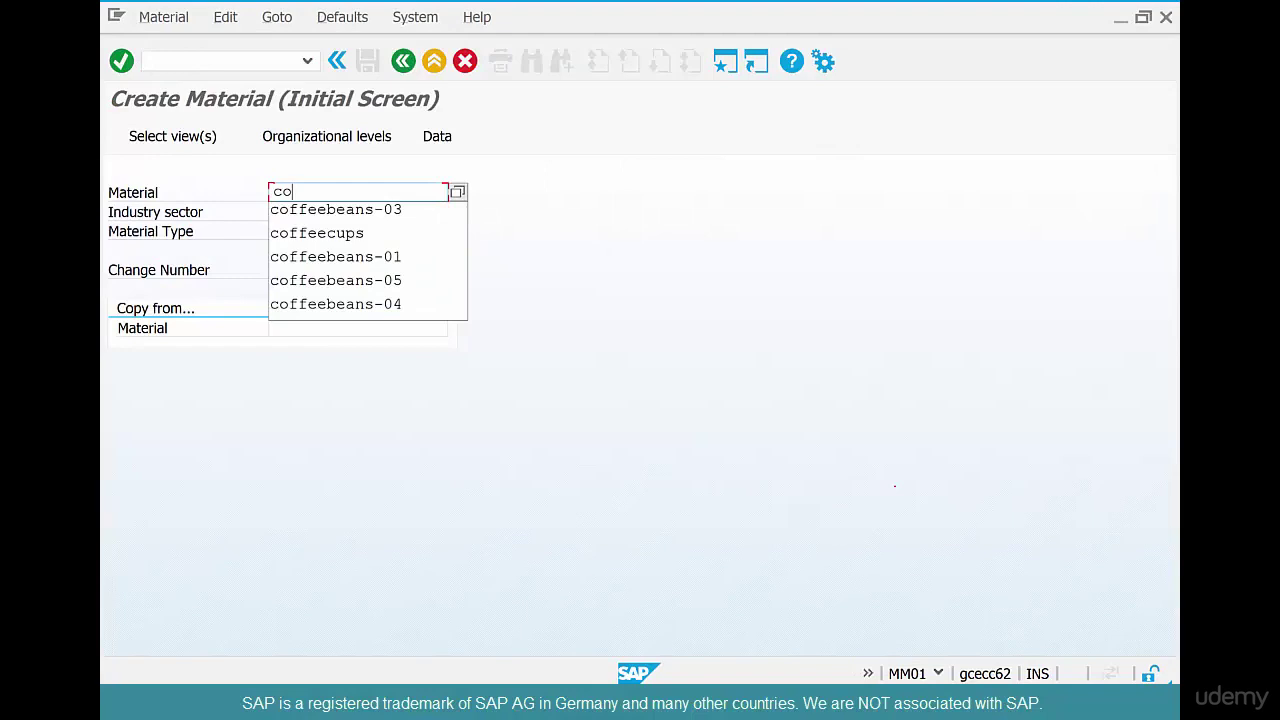
key("Down")
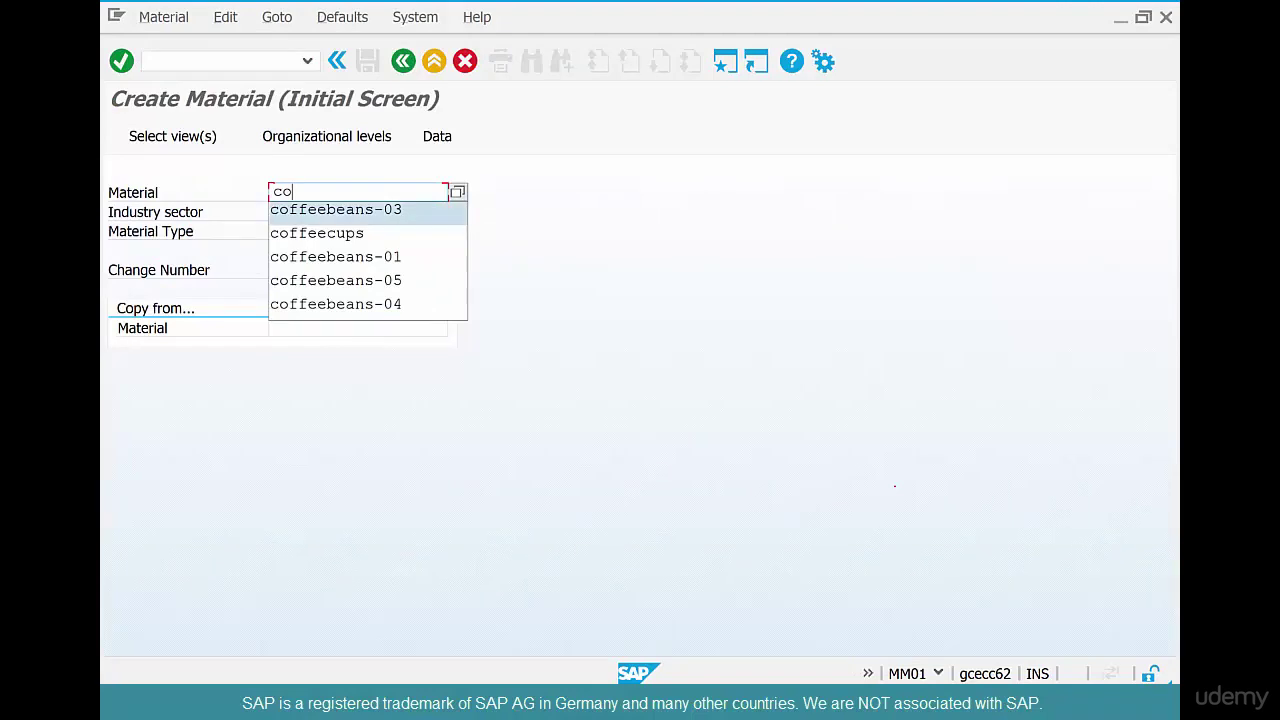
key("Return")
key("BackSpace")
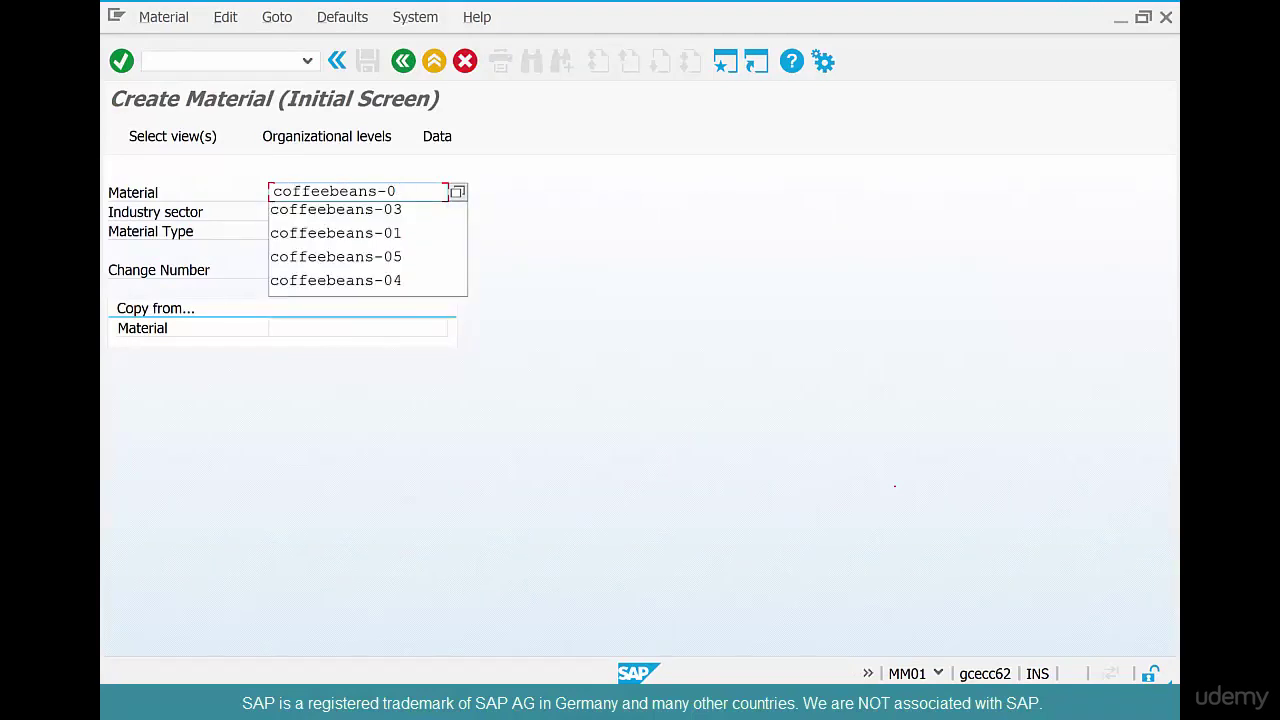
type("6")
key("Tab")
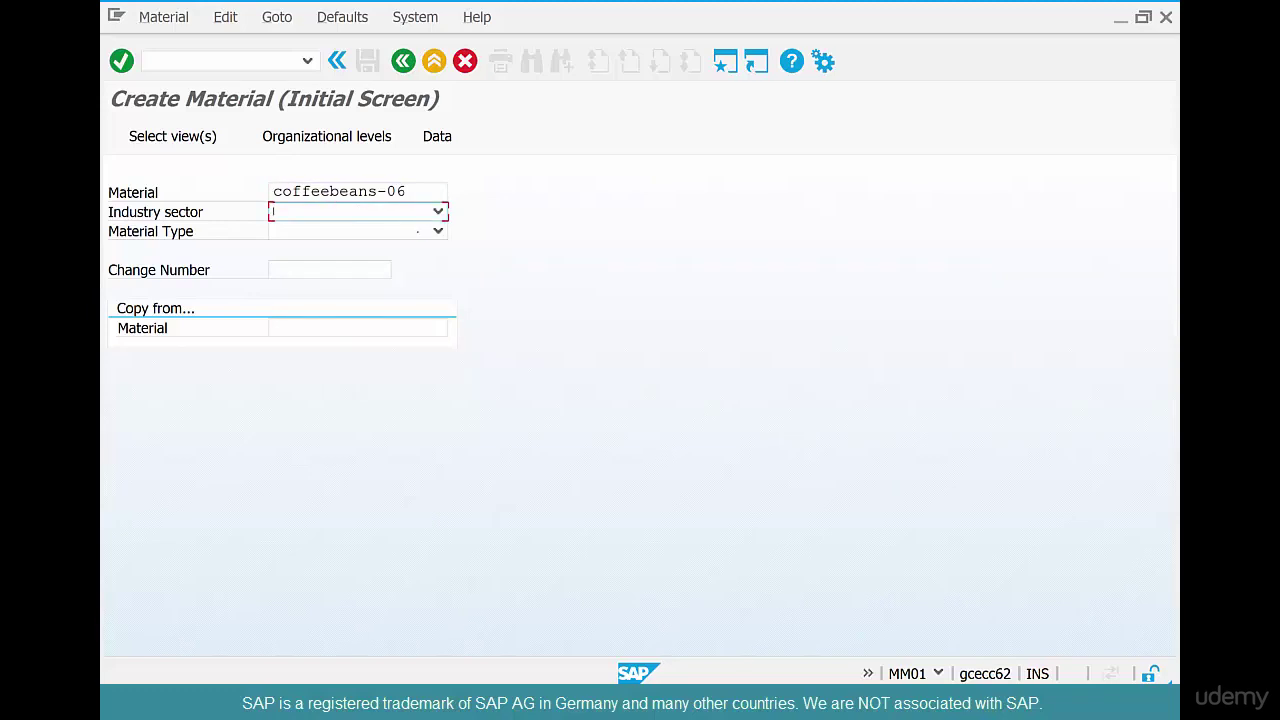
Set industry sector 1 Retail and material type ROH Raw material
left_click(438, 211)
left_click(395, 231)
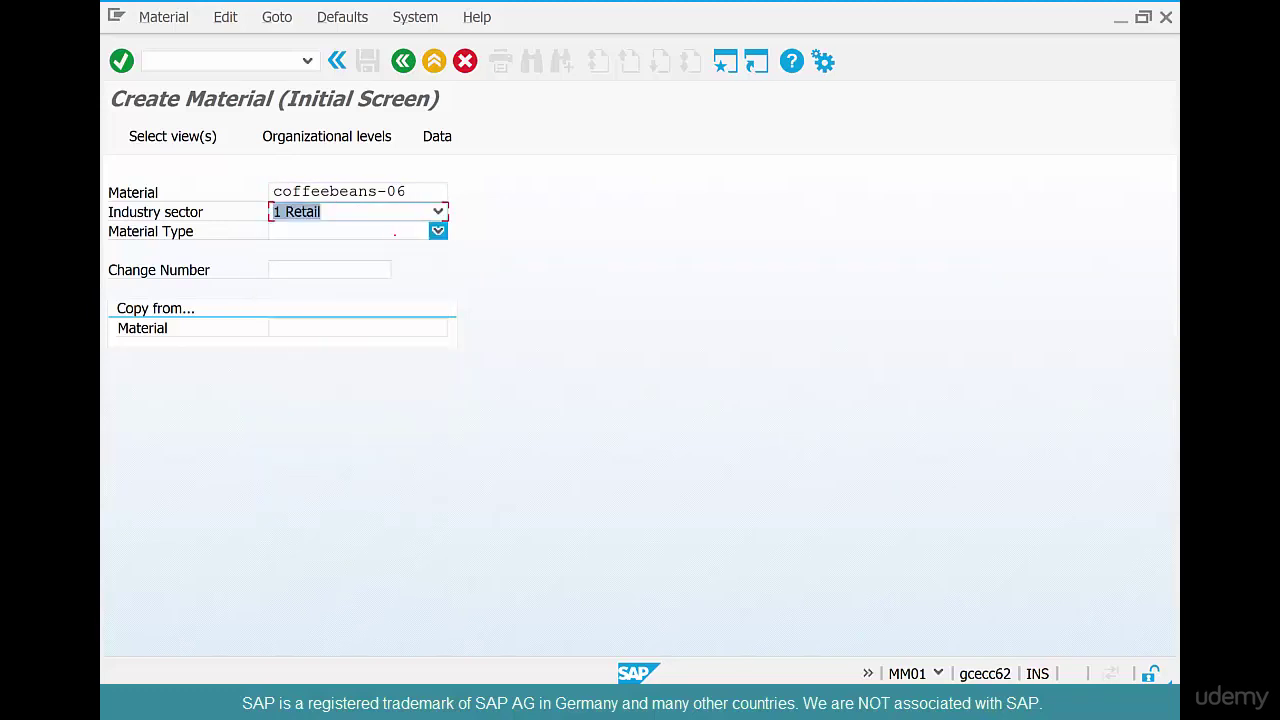
left_click(438, 230)
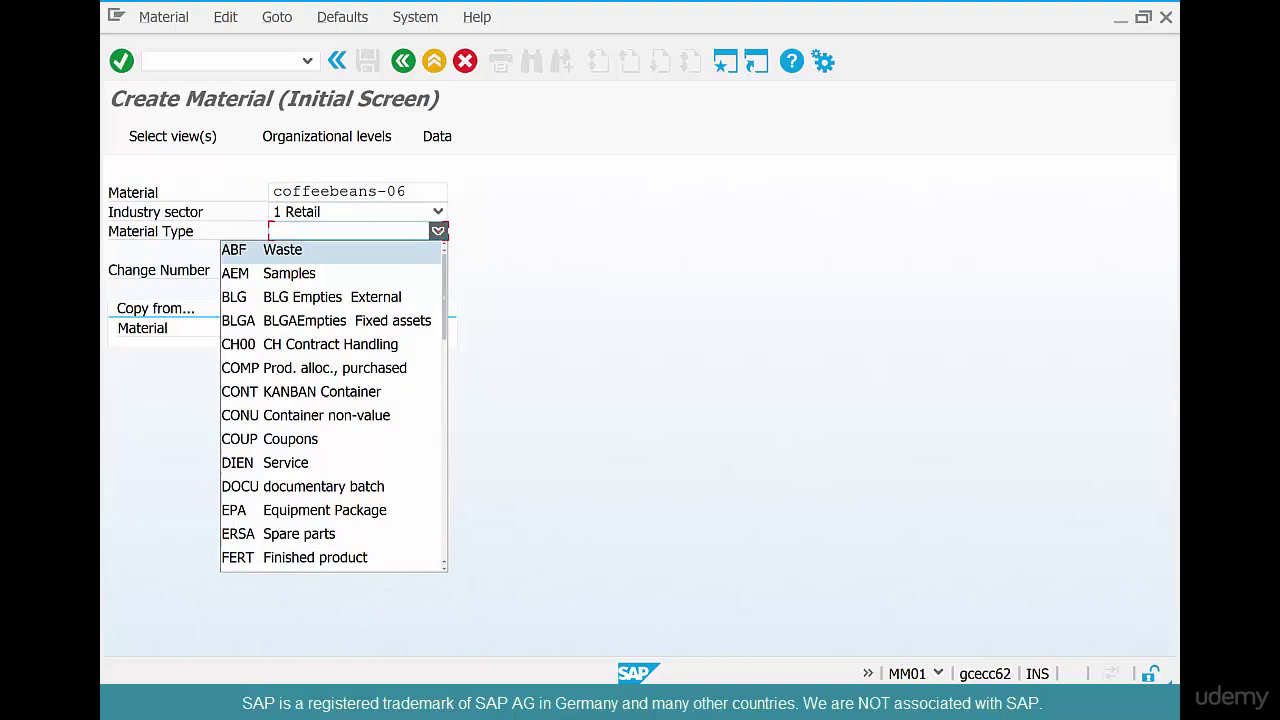
key("r")
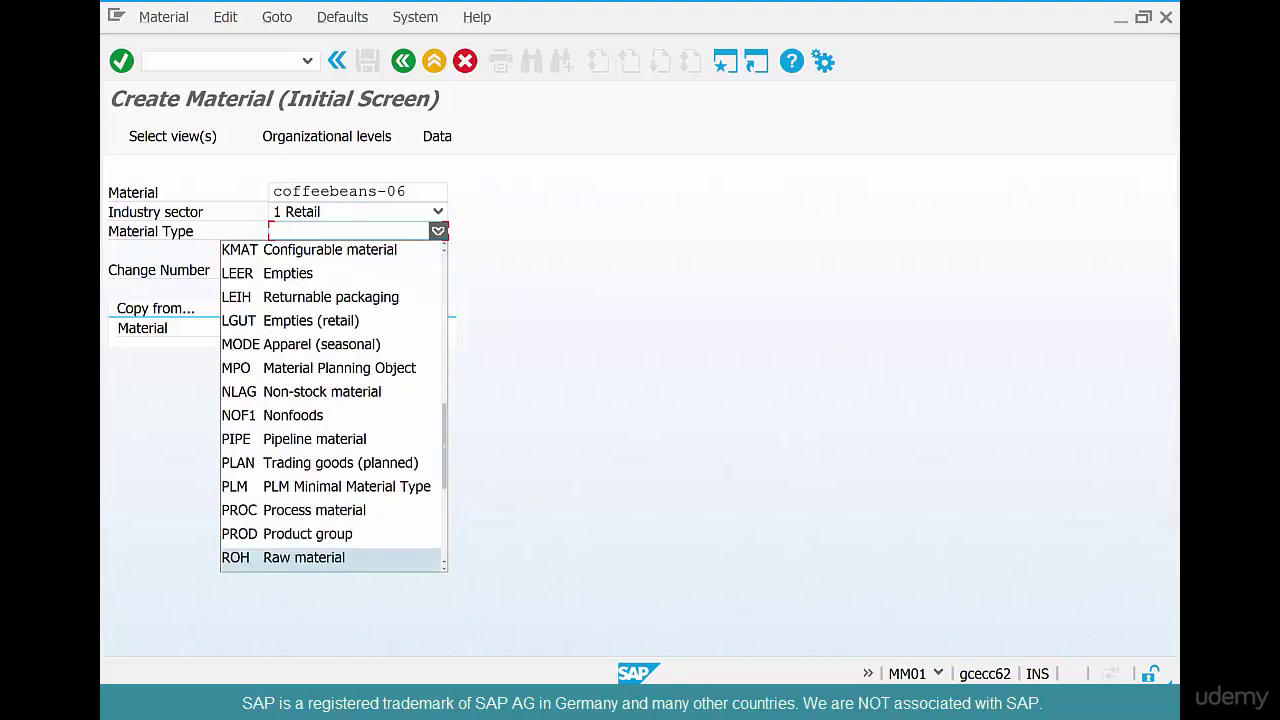
key("Return")
key("Return")
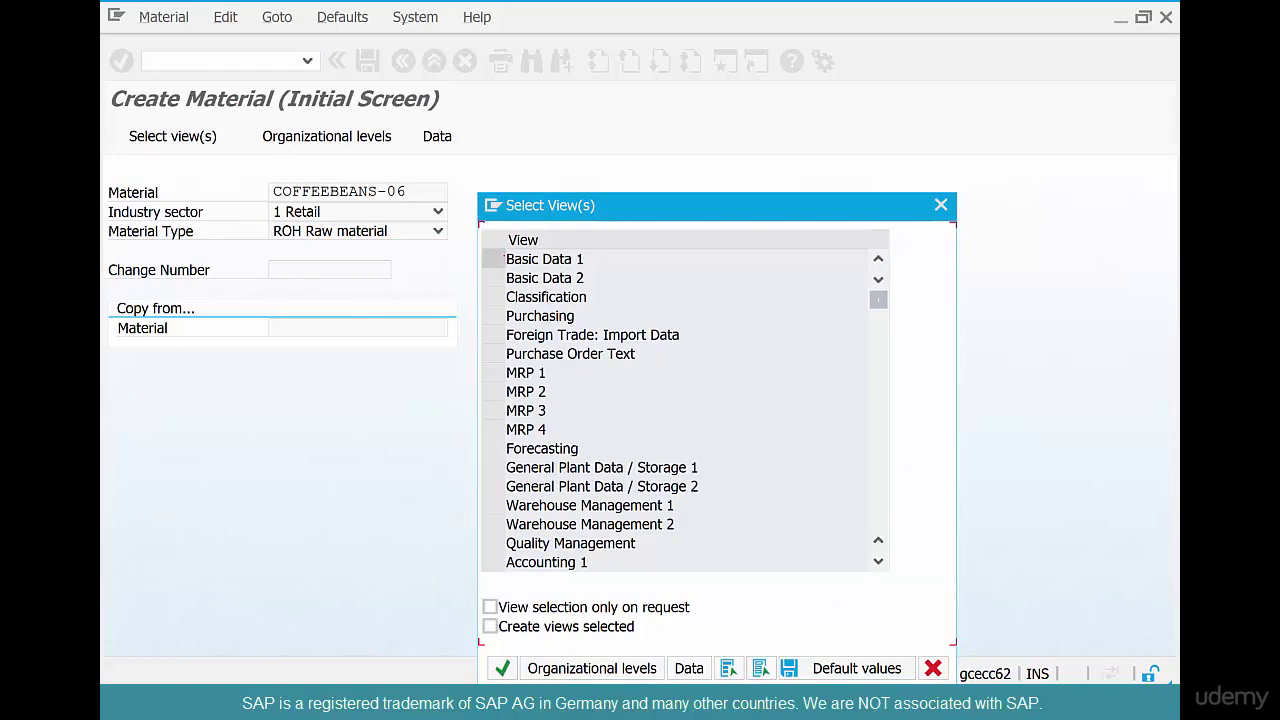
Select the Basic Data 1, Purchasing and Accounting 1 views for plant CHI1
left_click(493, 258)
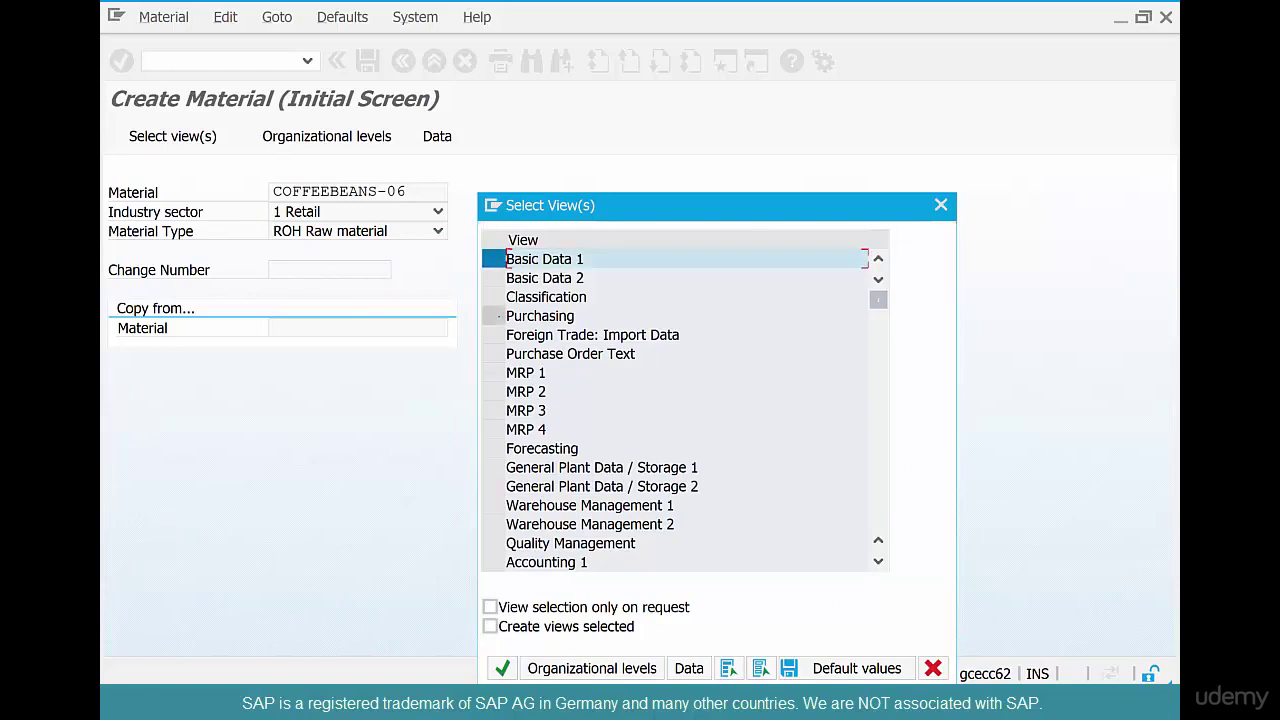
left_click(493, 316)
left_click(493, 562)
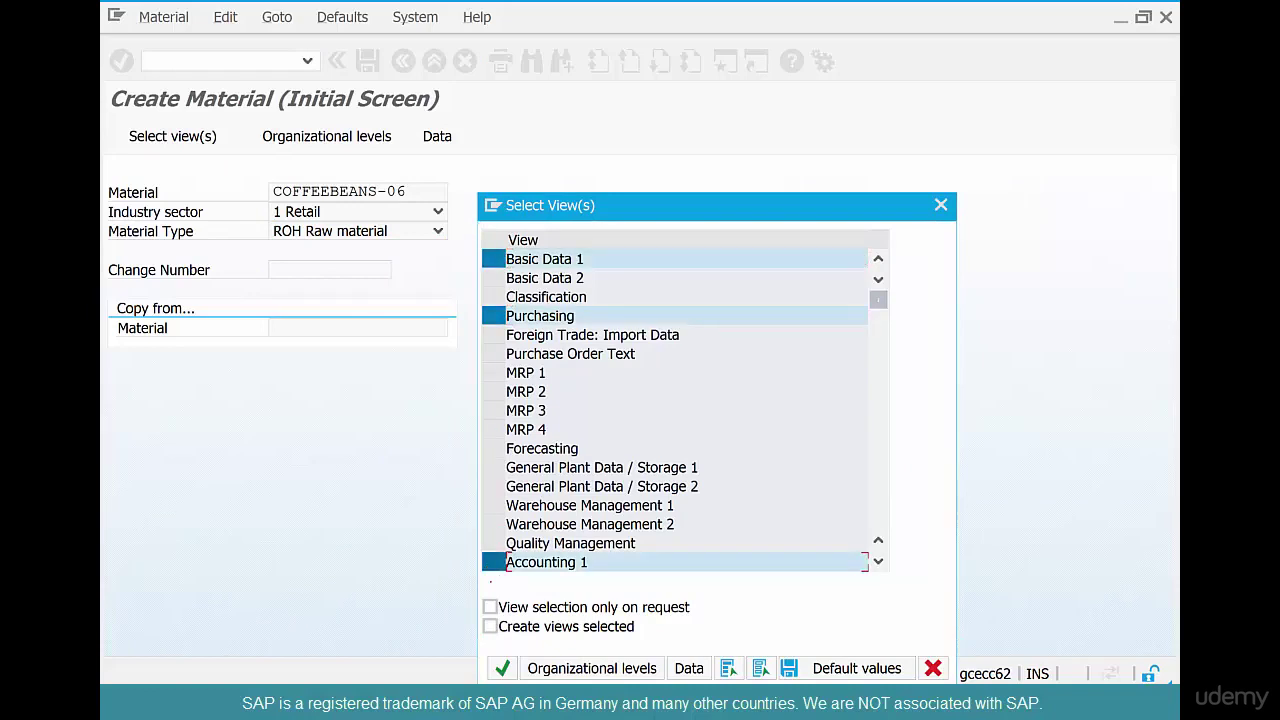
left_click(502, 668)
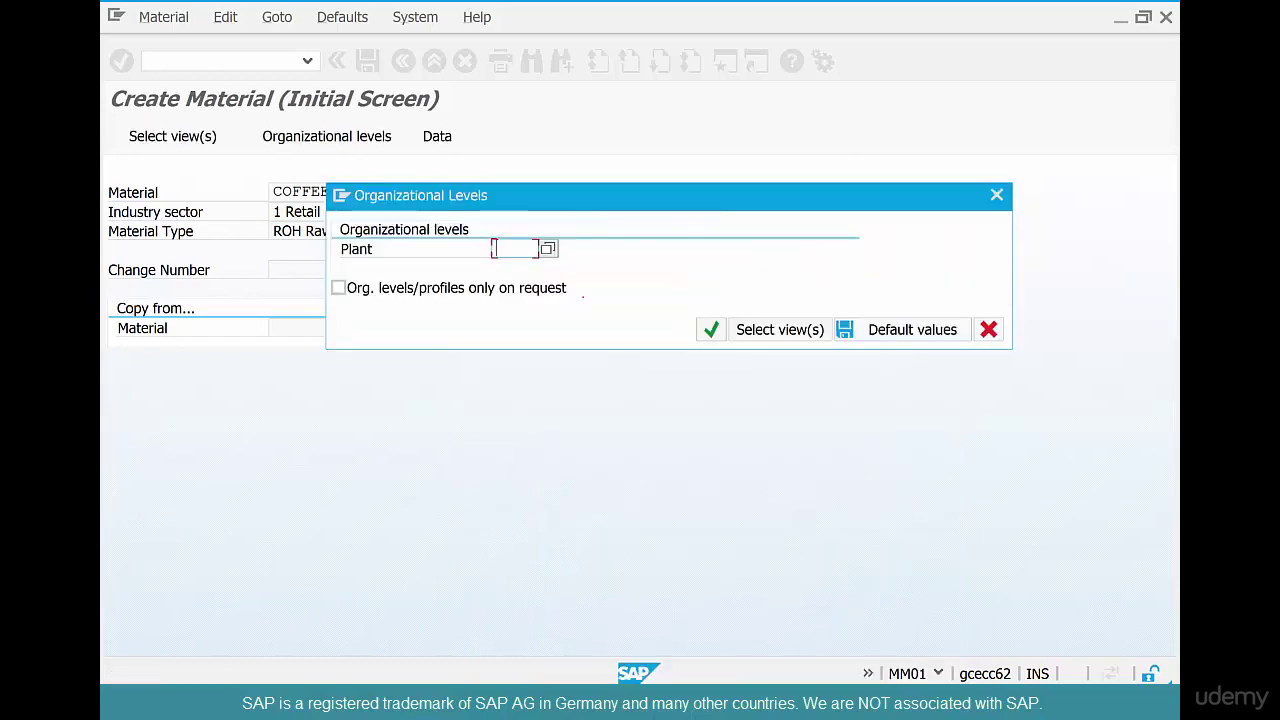
type("chi")
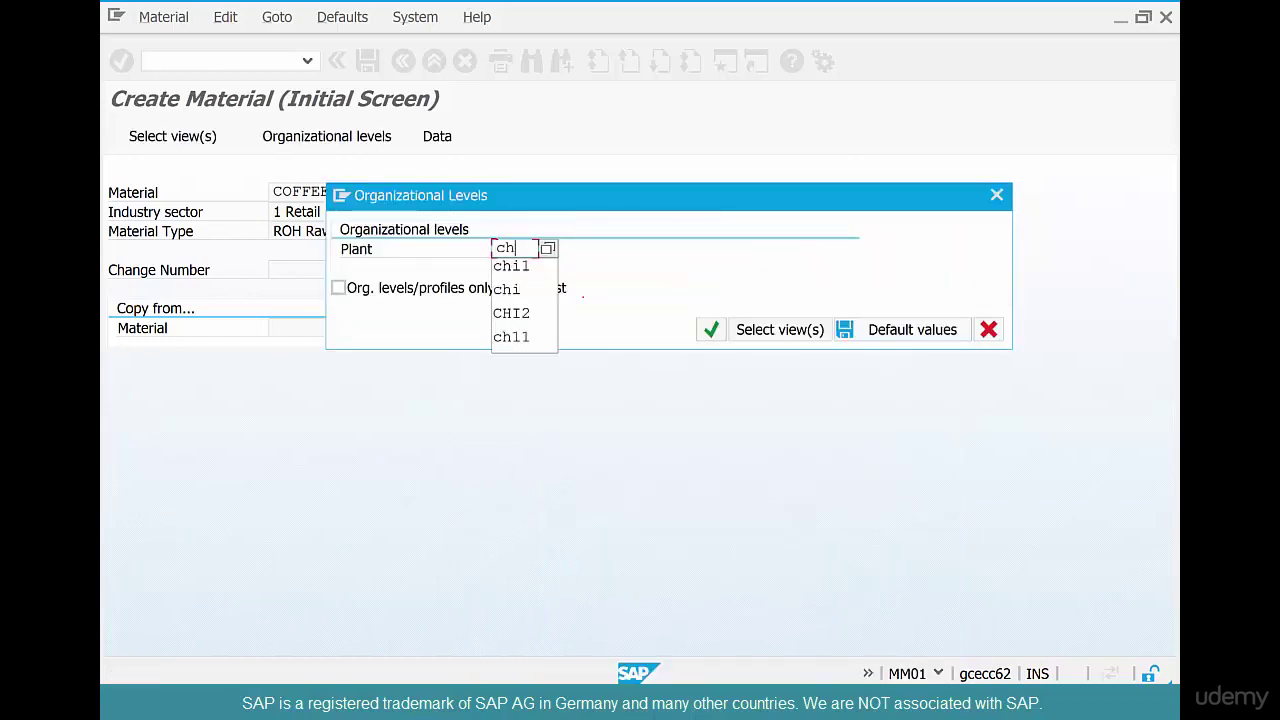
type("1")
key("Return")
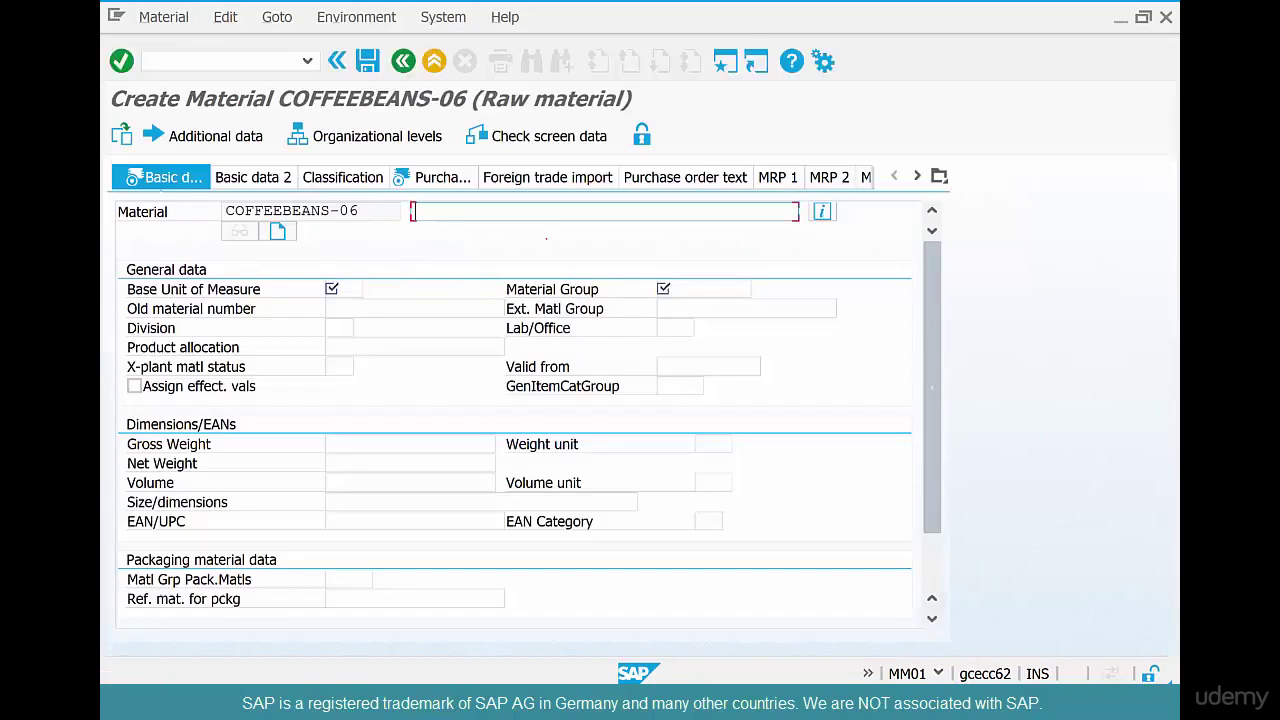
Enter description Coffee Bags, base unit LB and material group 015 on Basic Data 1
type("C")
key("Down")
key("Return")
key("Tab")
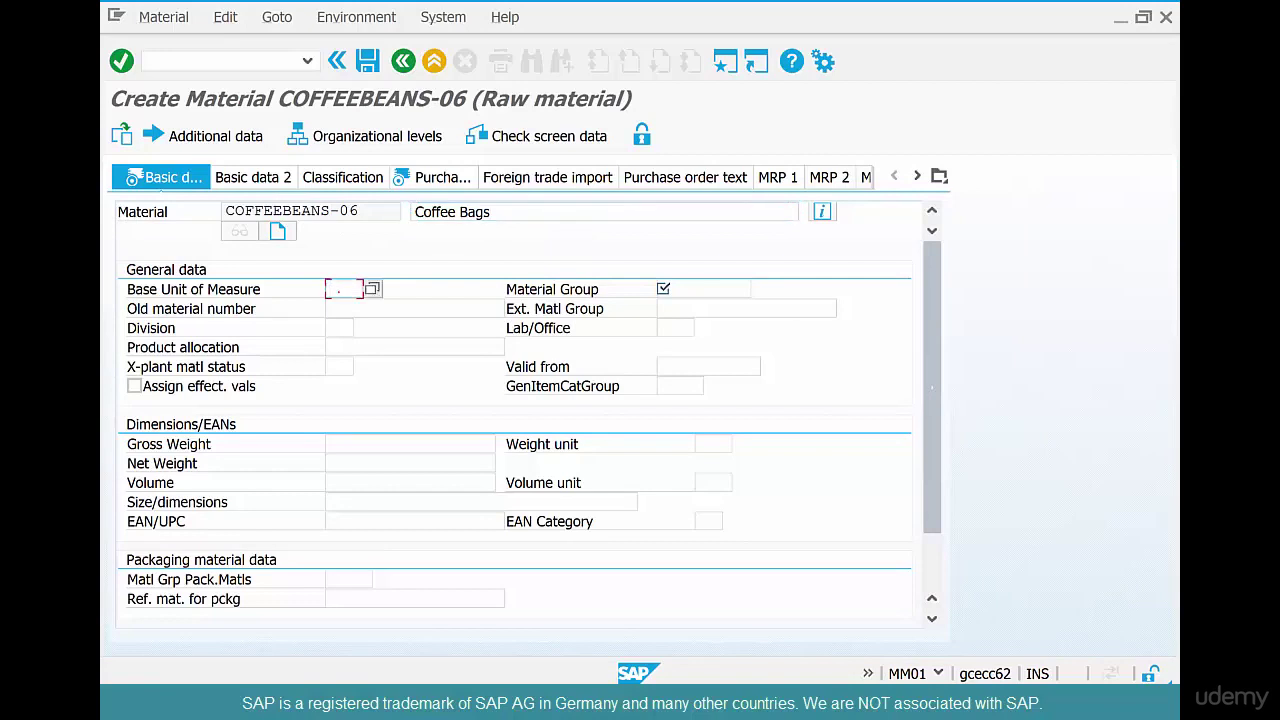
type("l")
key("Down")
key("Return")
key("Tab")
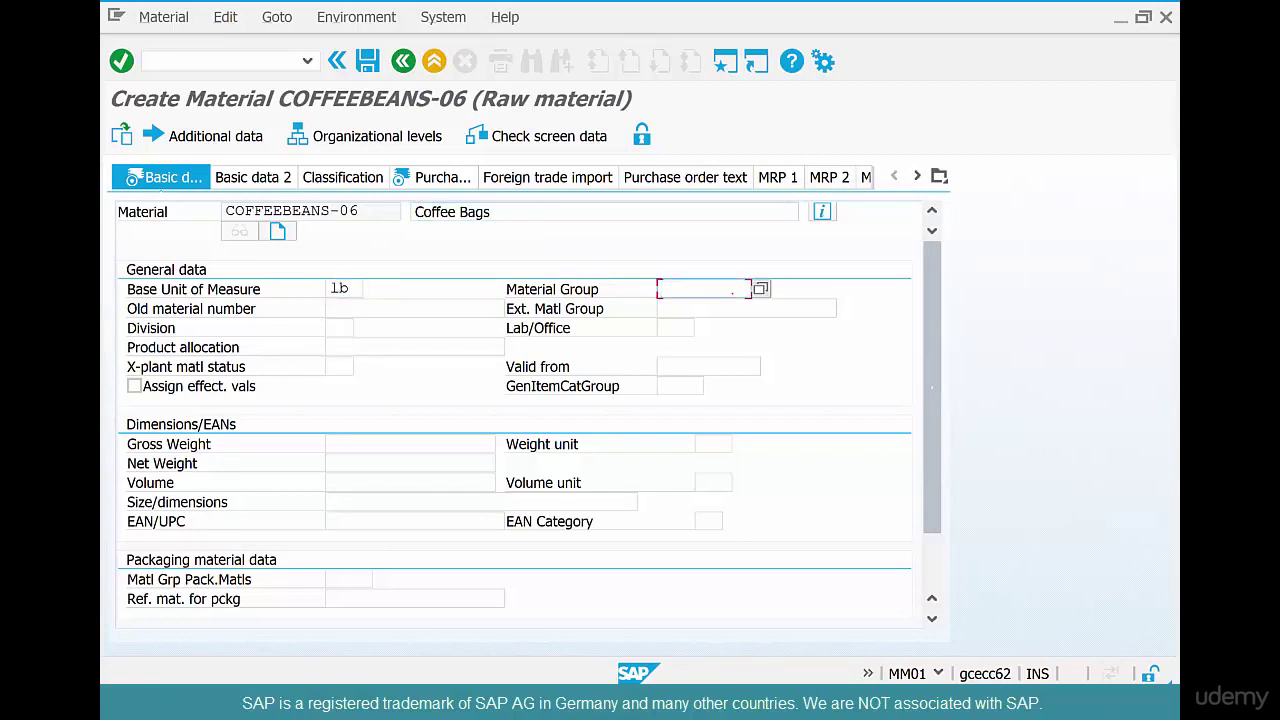
key("BackSpace")
key("Down")
key("Return")
key("Return")
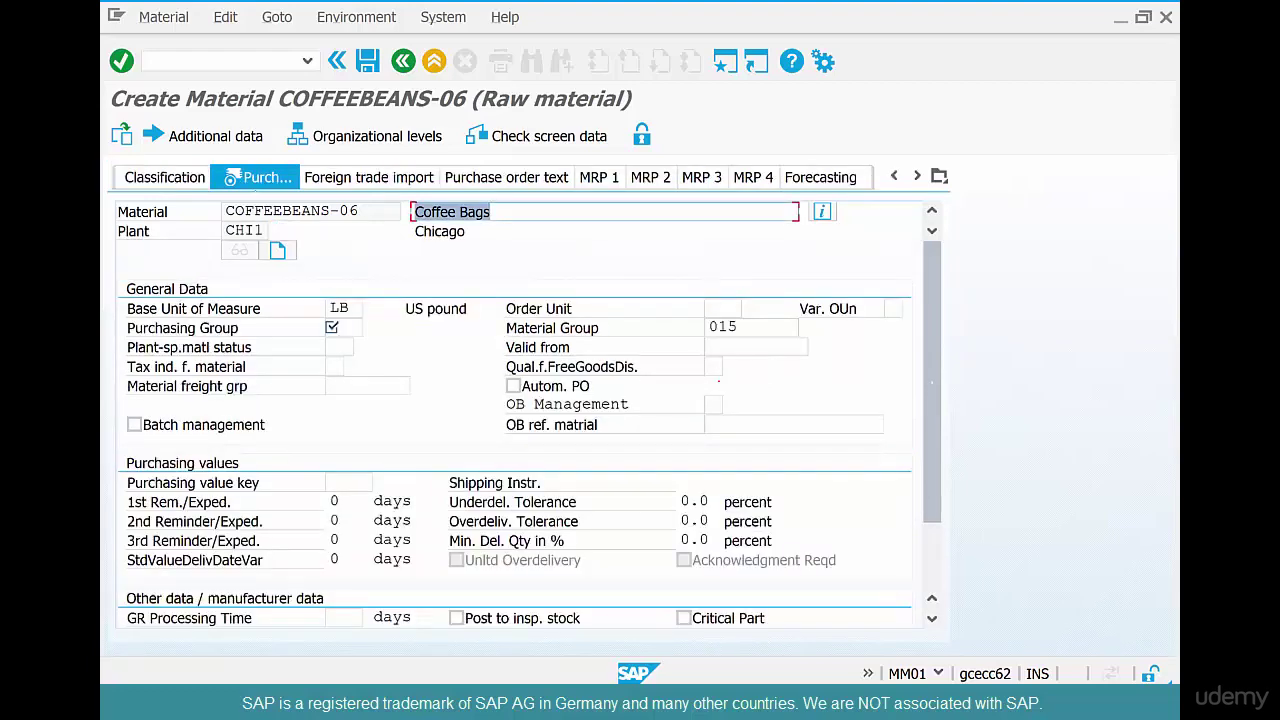
Set purchasing group US1 and continue to the Accounting 1 screen
key("Tab")
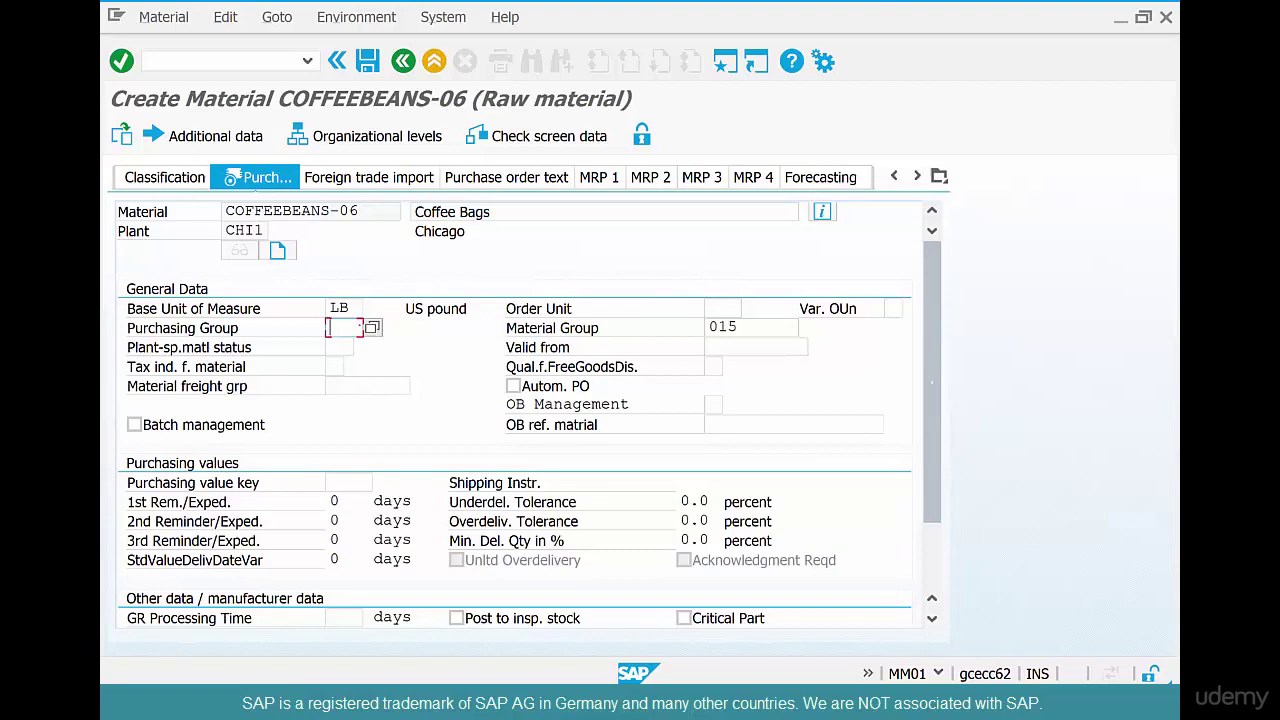
key("BackSpace")
key("Down")
key("Return")
key("Return")
Set valuation class 3000 and price control V (moving average)
key("Tab")
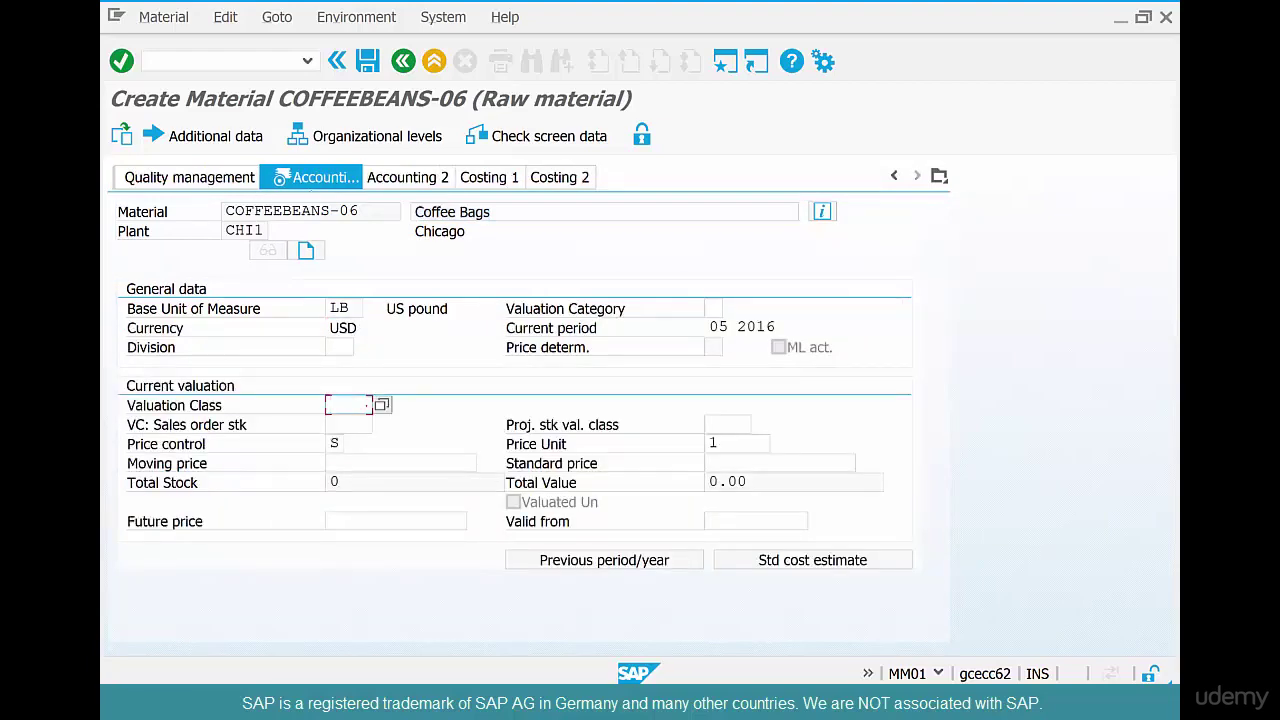
key("BackSpace")
key("Down")
key("Return")
key("Tab")
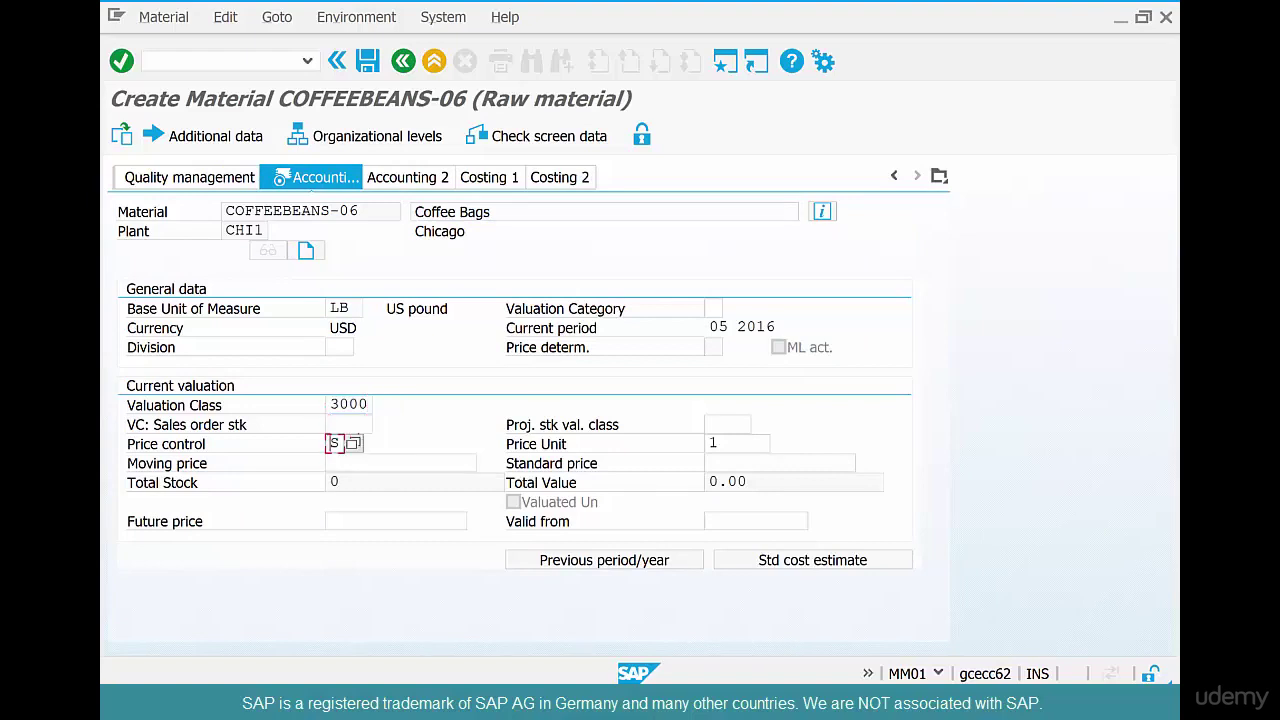
key("BackSpace")
type("V")
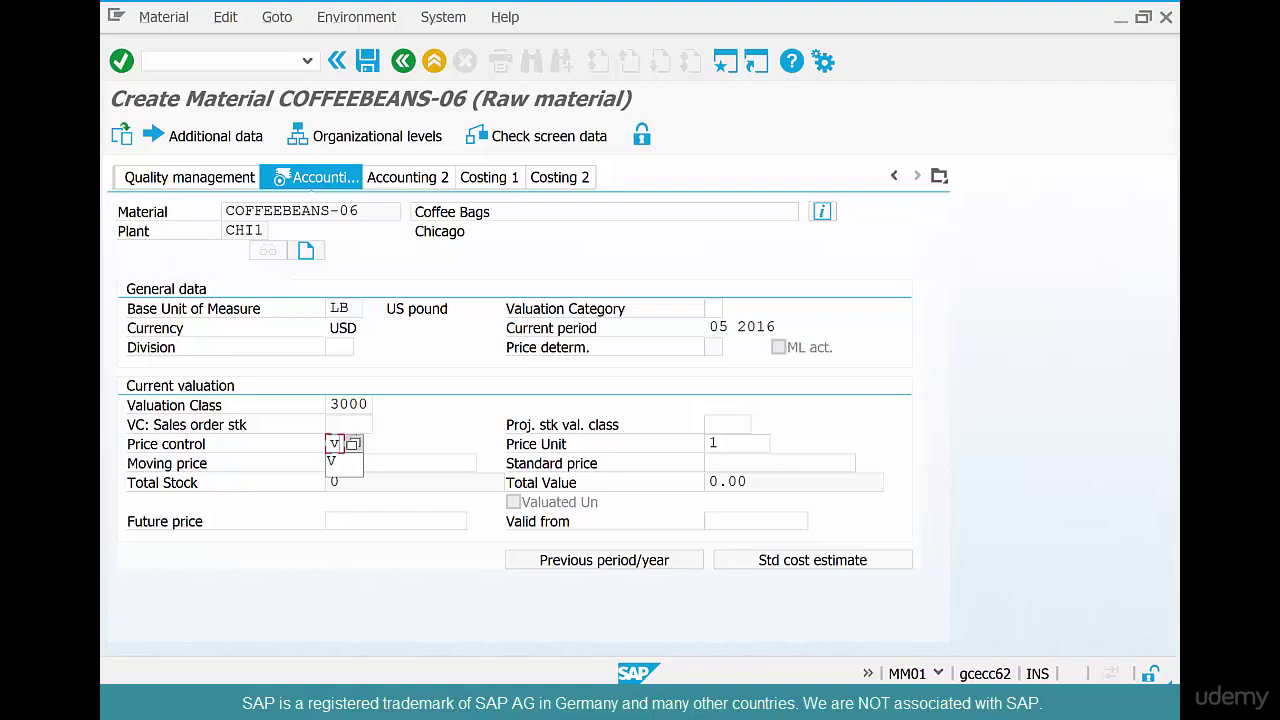
key("Return")
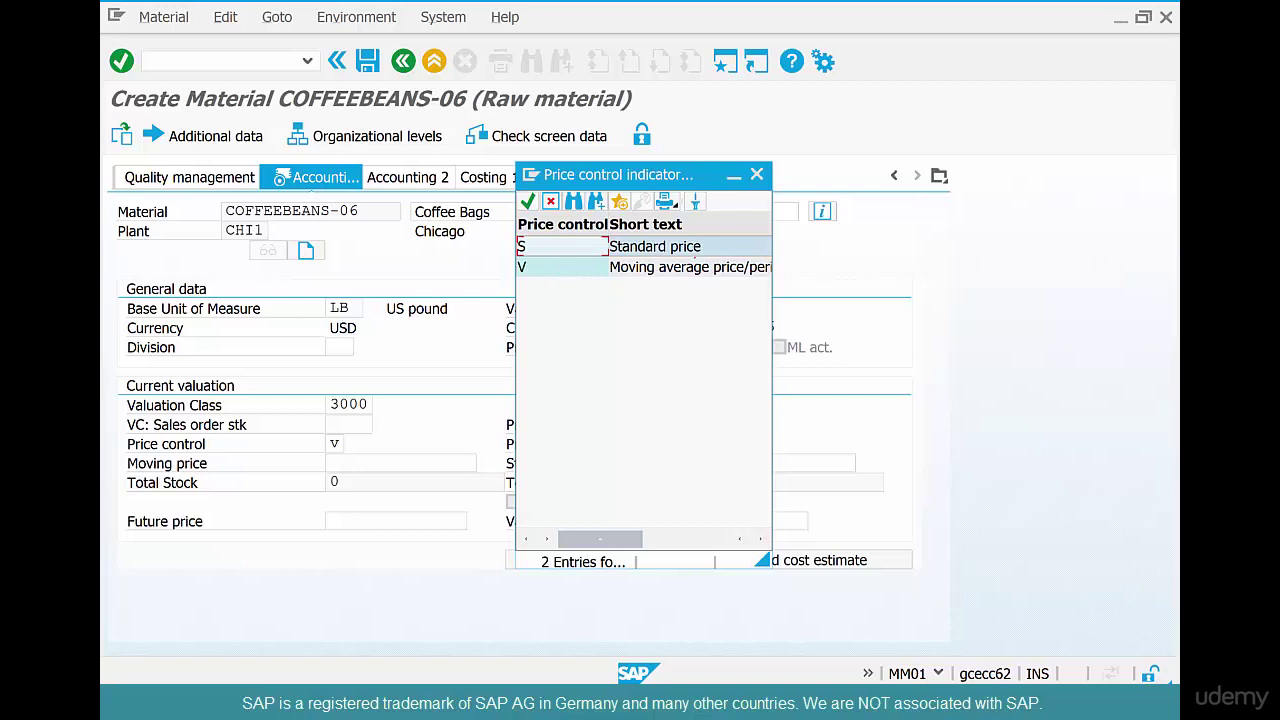
left_click(757, 174)
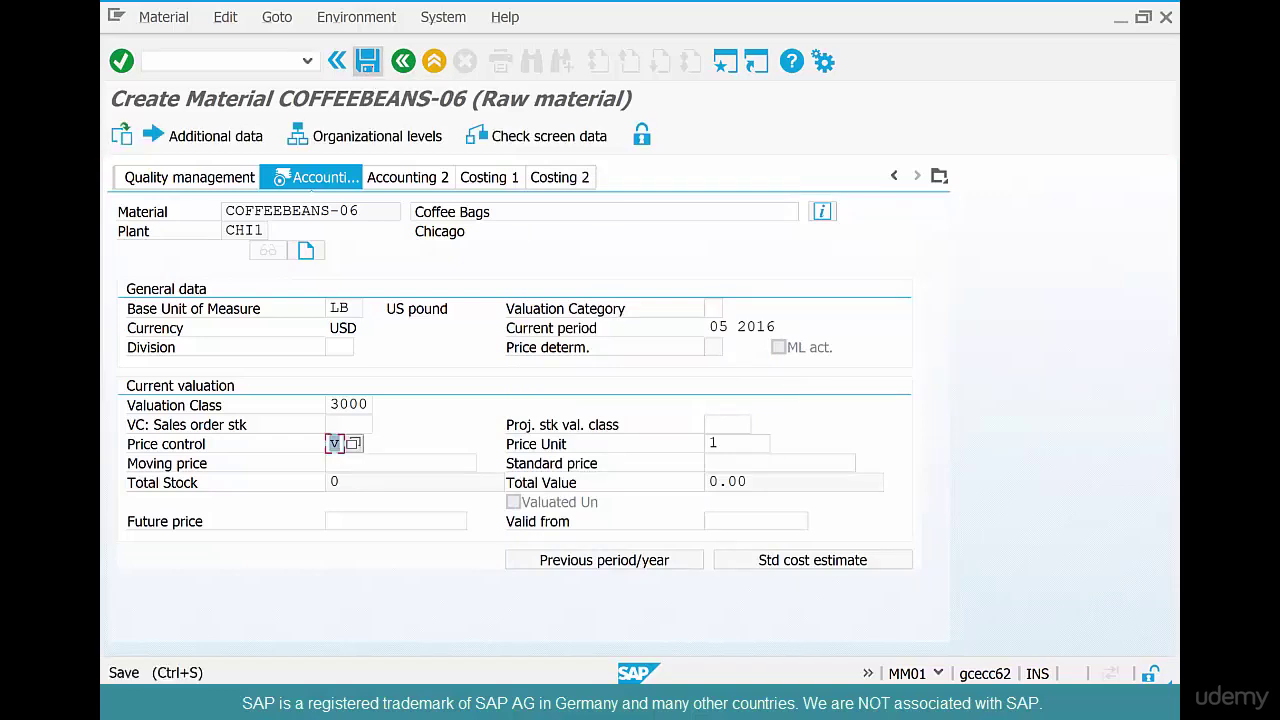
Save COFFEEBEANS-06, accepting the moving price warning
left_click(367, 61)
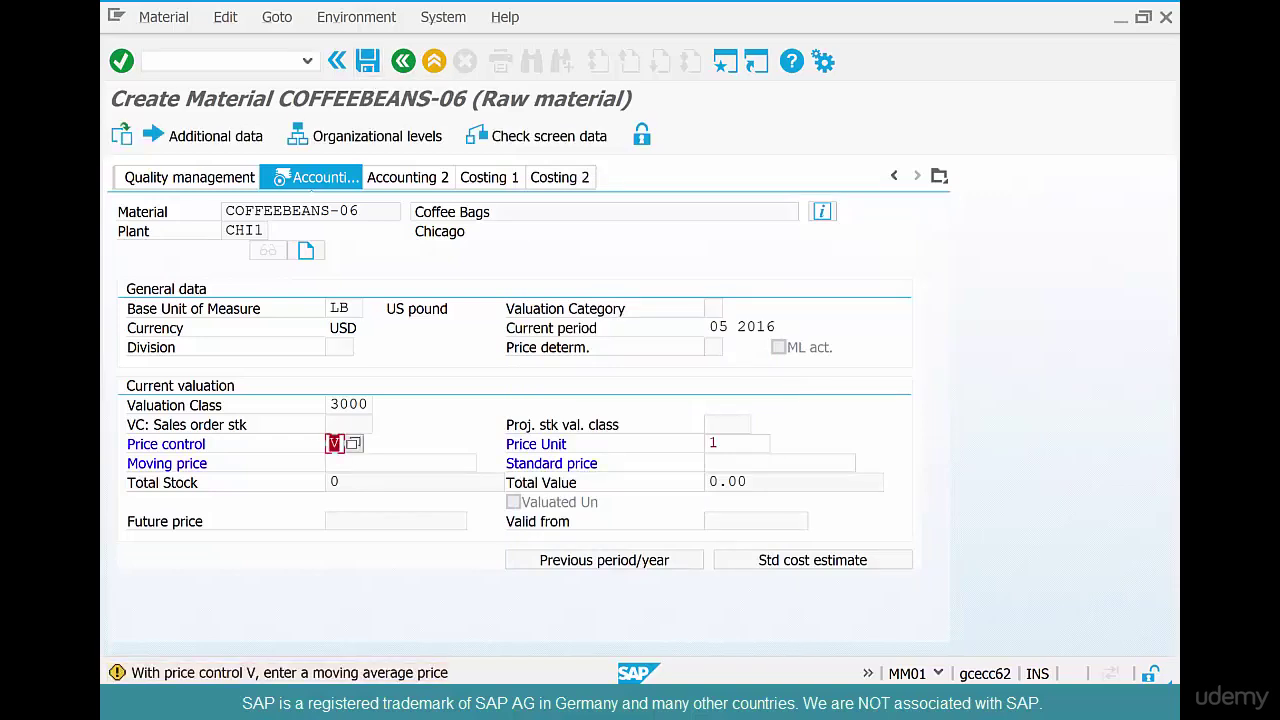
key("Return")
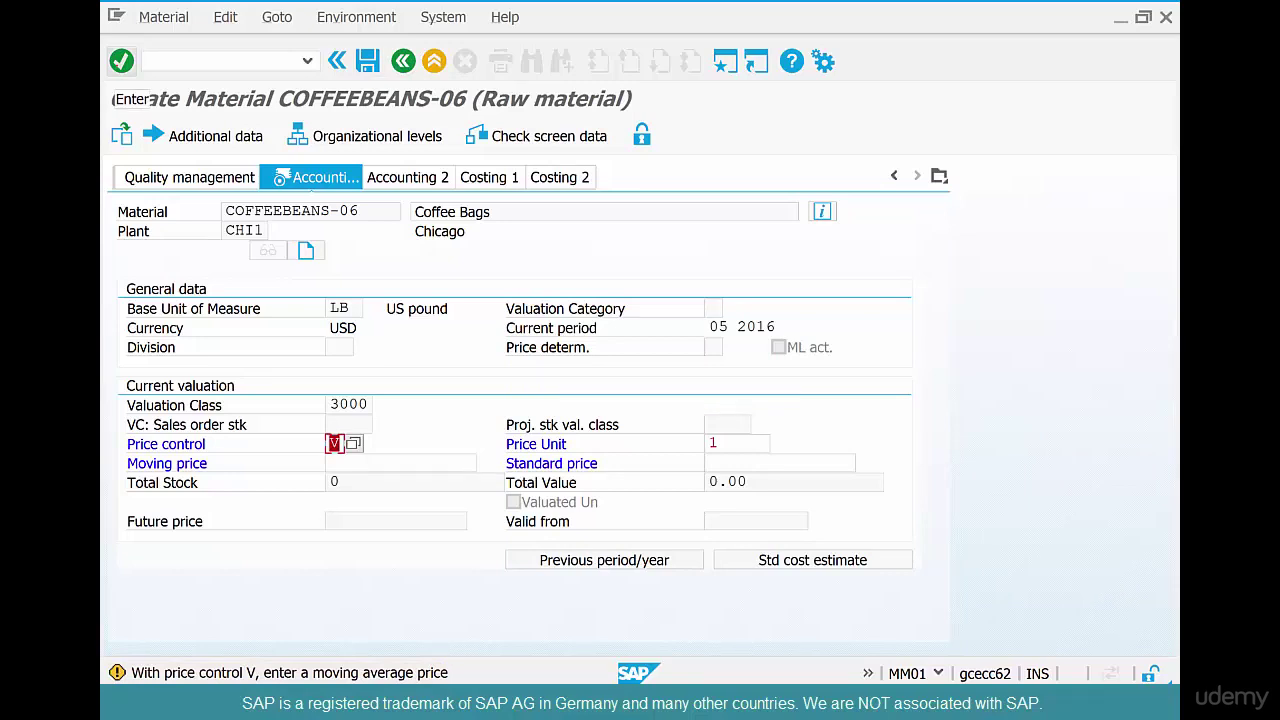
left_click(121, 61)
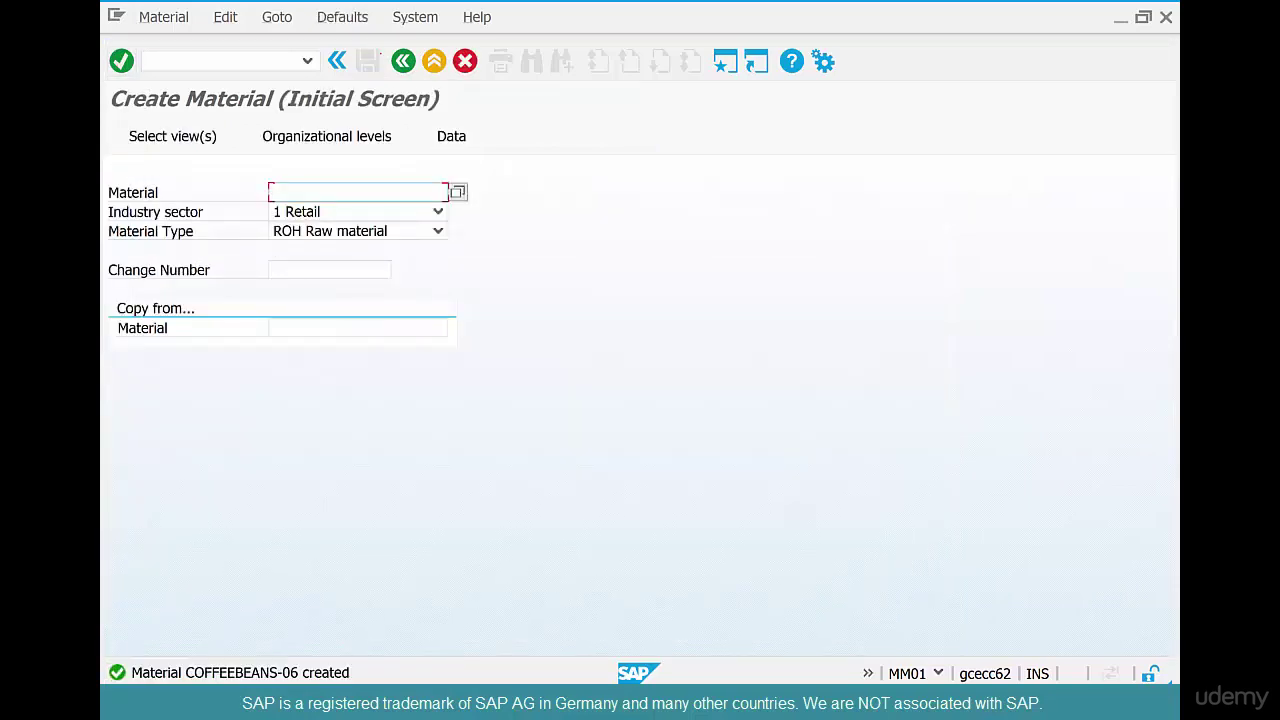
Display COFFEEBEANS-06 in MM03 with the Accounting 1 view for plant CHI1
left_click(403, 61)
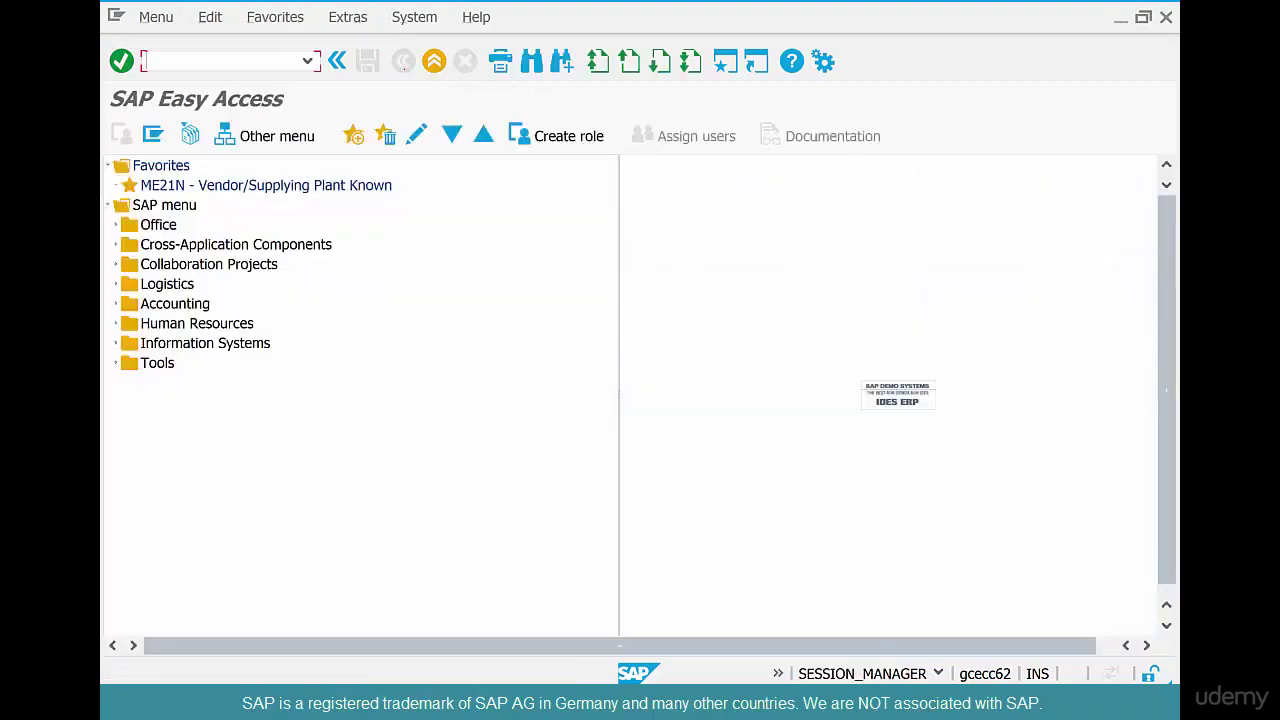
type("mm03")
key("Return")
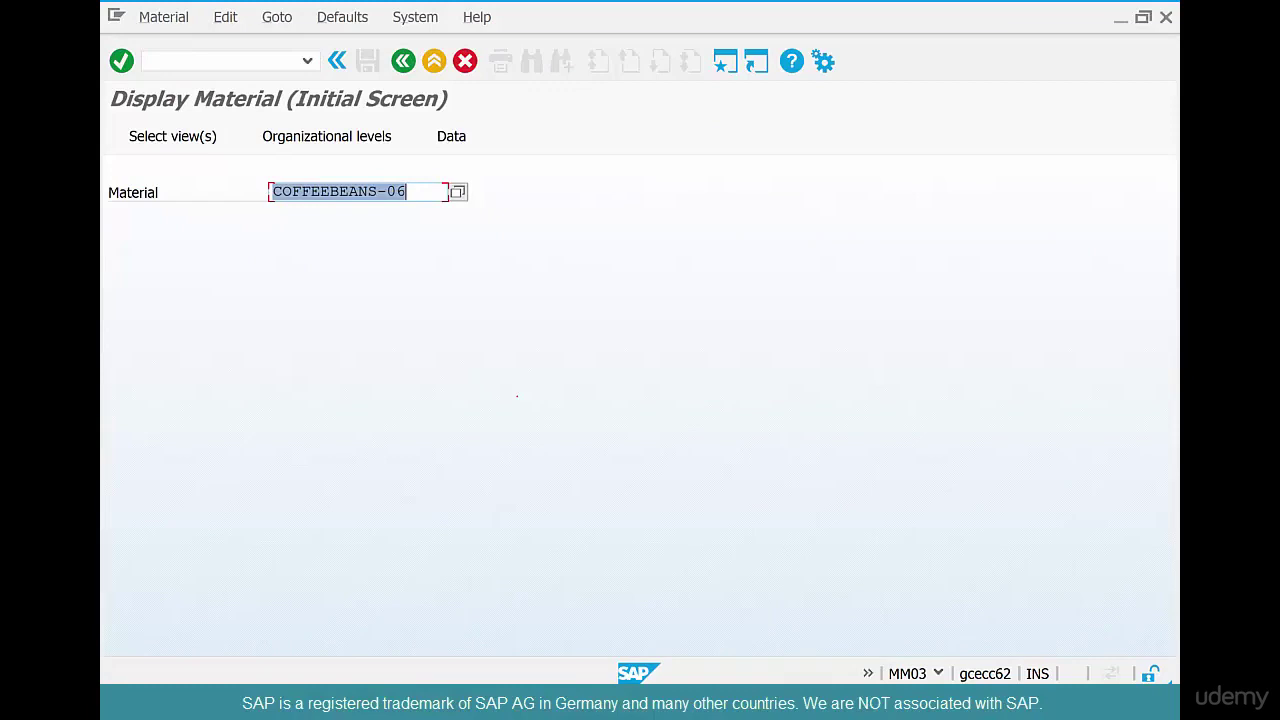
key("Return")
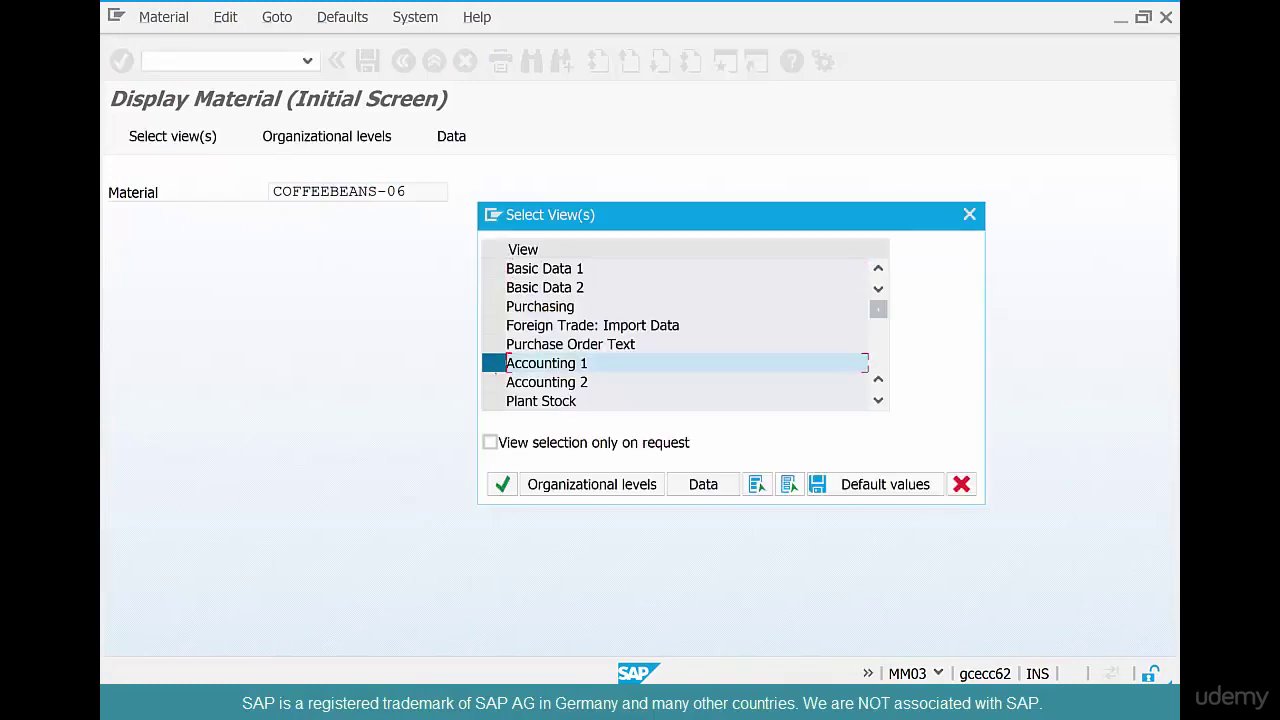
key("Return")
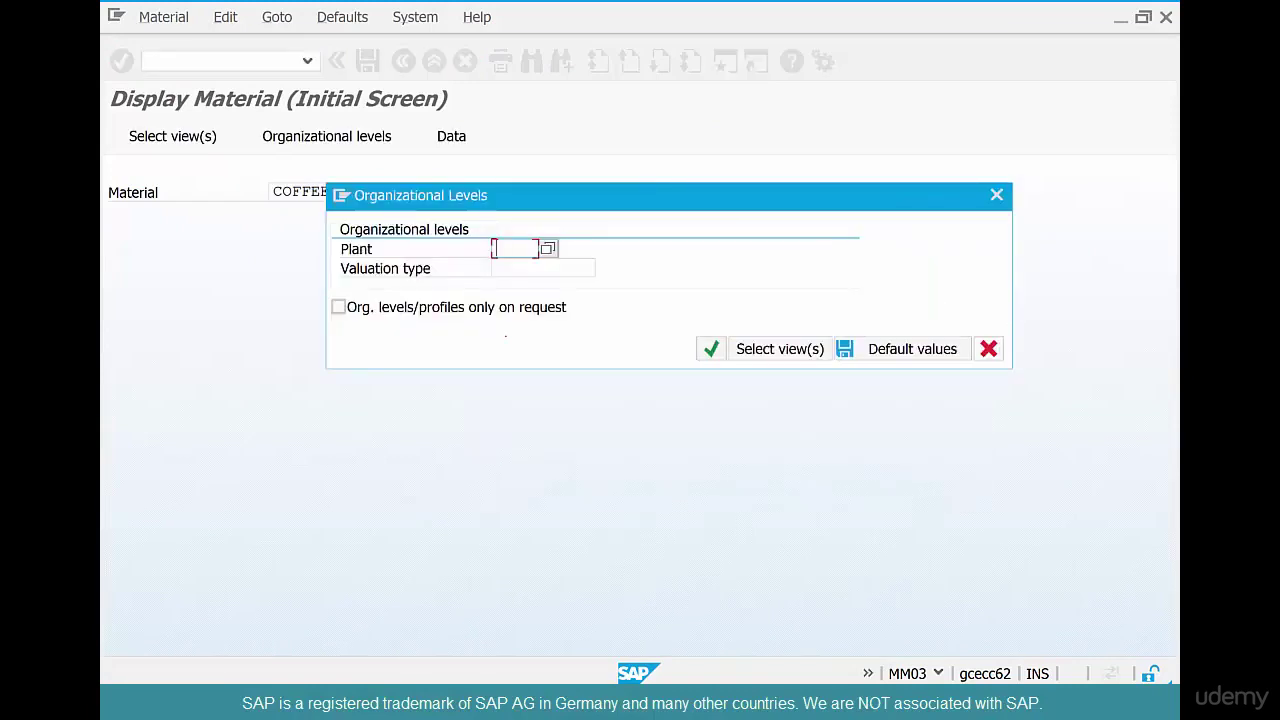
type("chi")
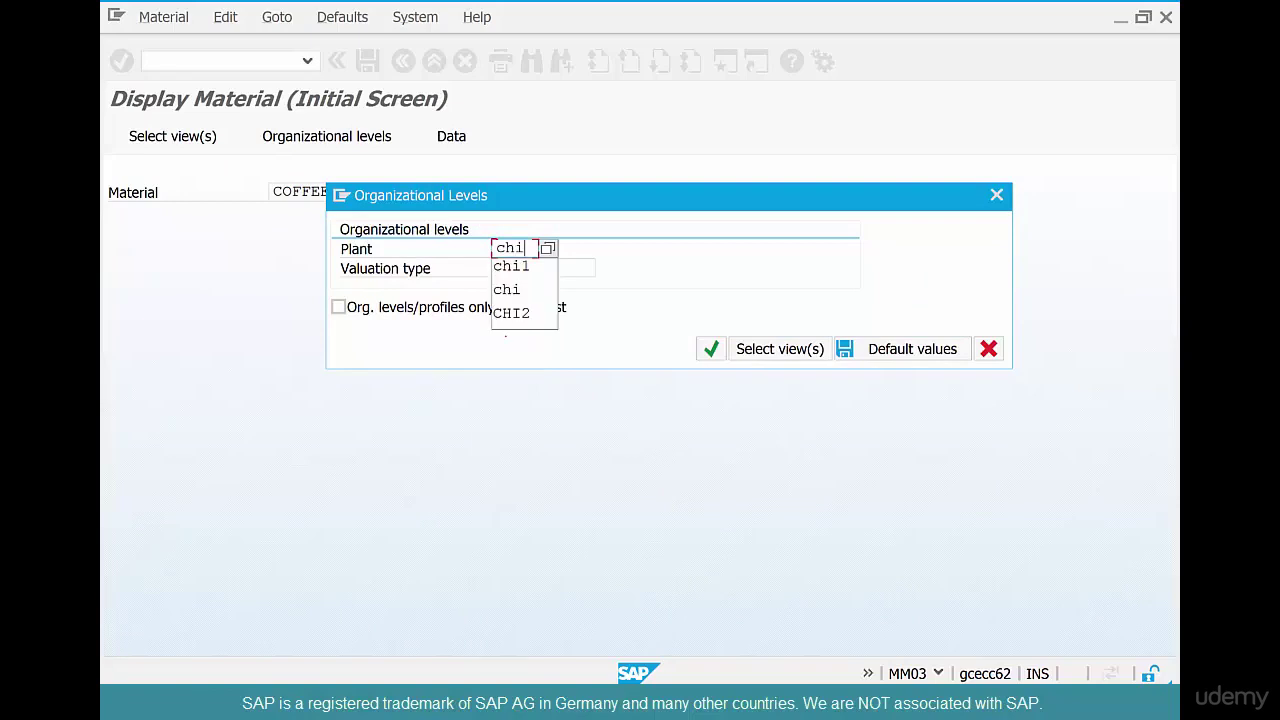
type("1")
key("Return")
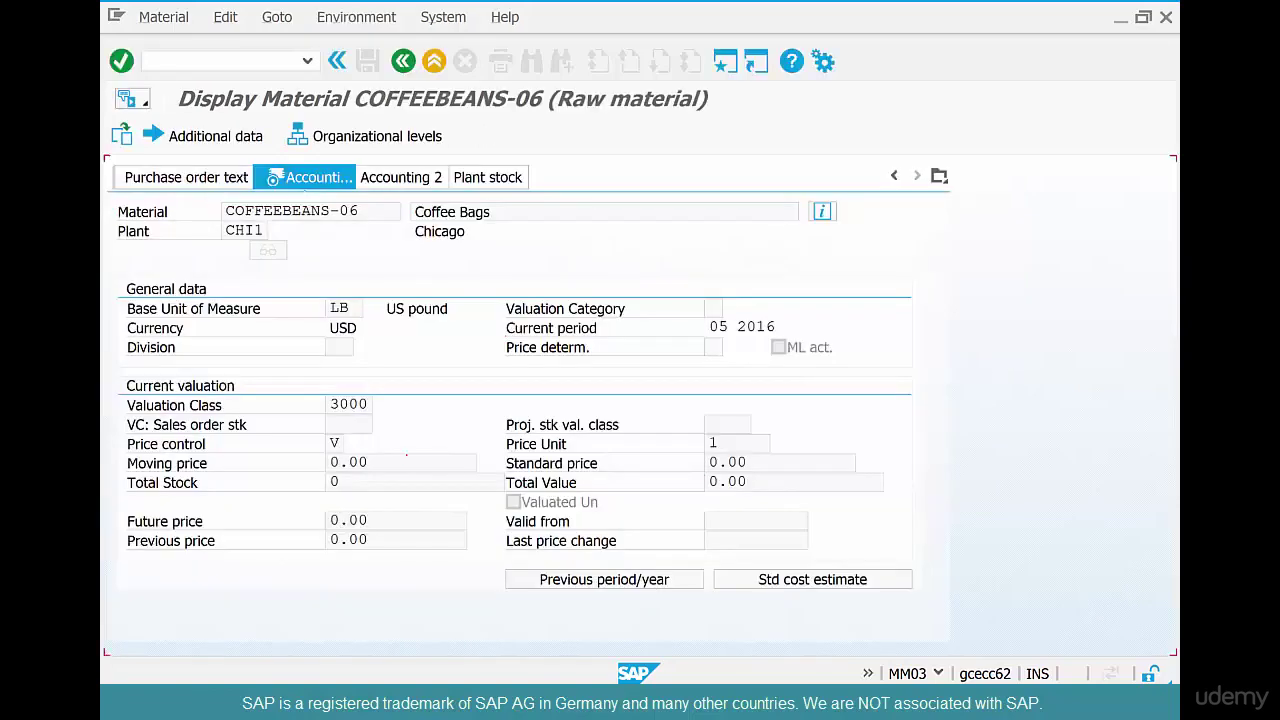
Highlight the 0.00 moving price and the zero total value
left_click(368, 481)
left_click_drag(372, 463, 311, 455)
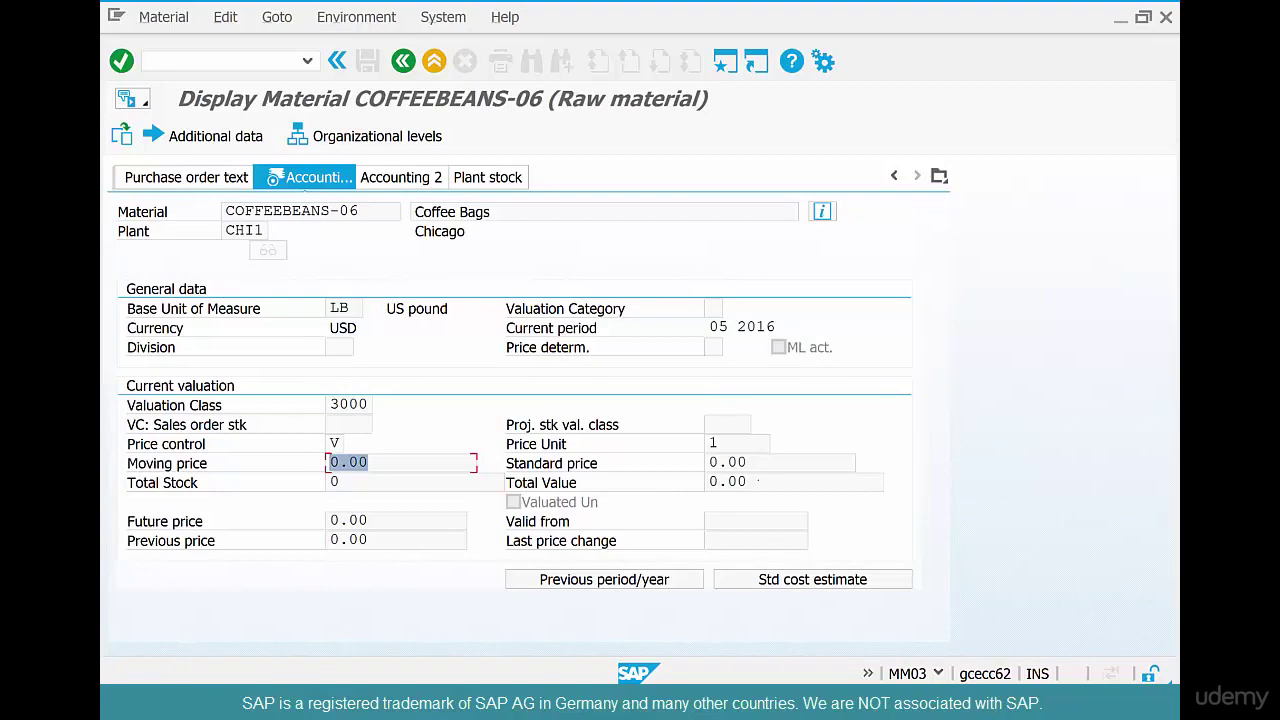
left_click_drag(750, 481, 668, 481)
In a new ME21N session, enter vendor ABC Supply Company and purchasing organization US01
left_click(434, 61)
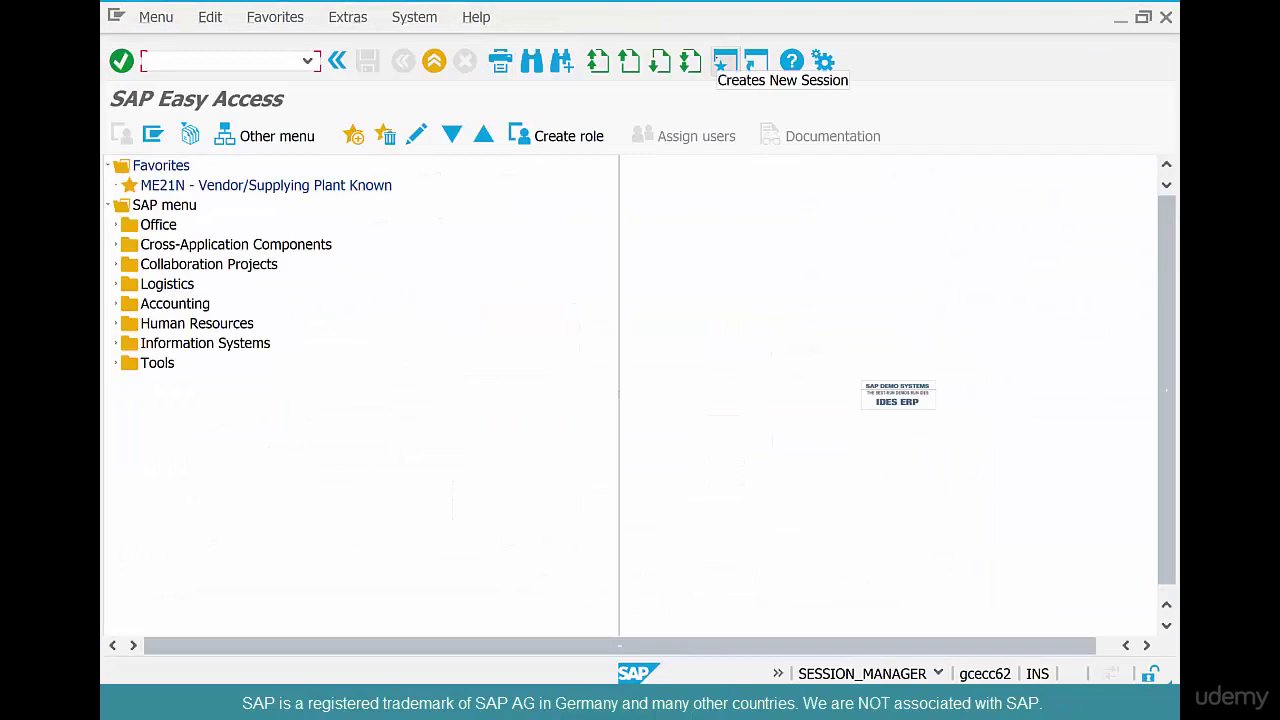
type("me21n")
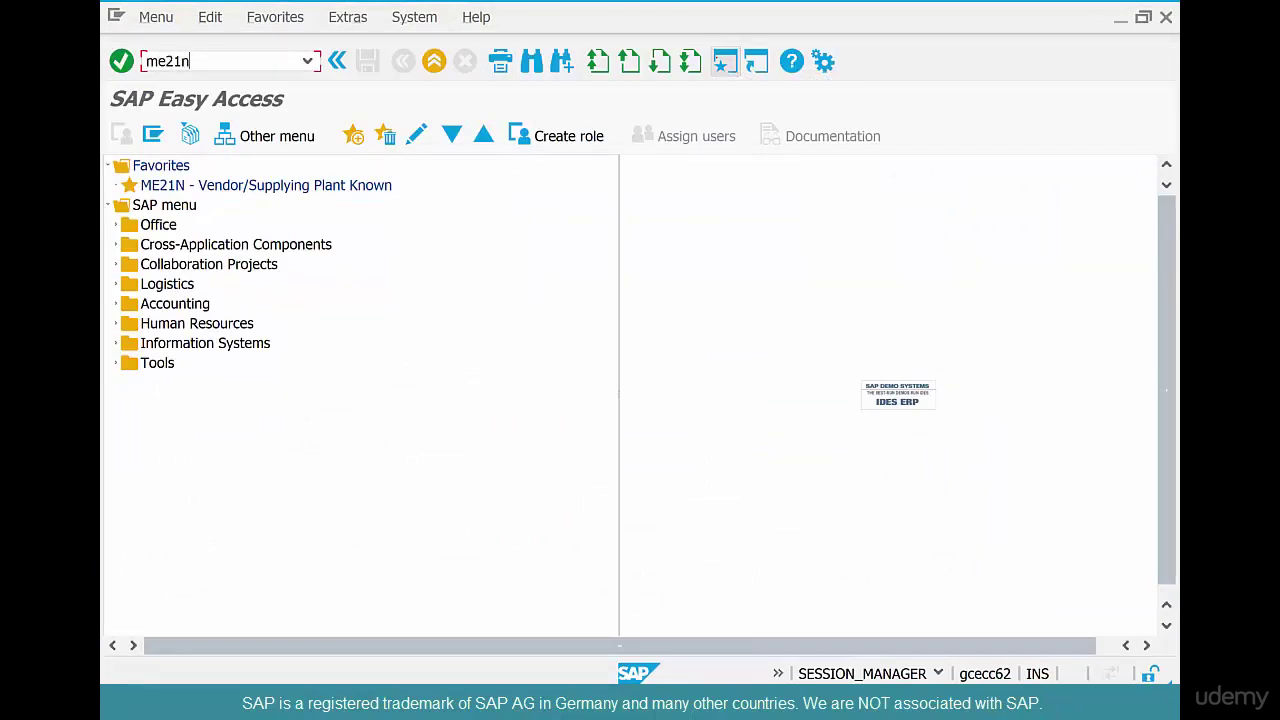
key("Return")
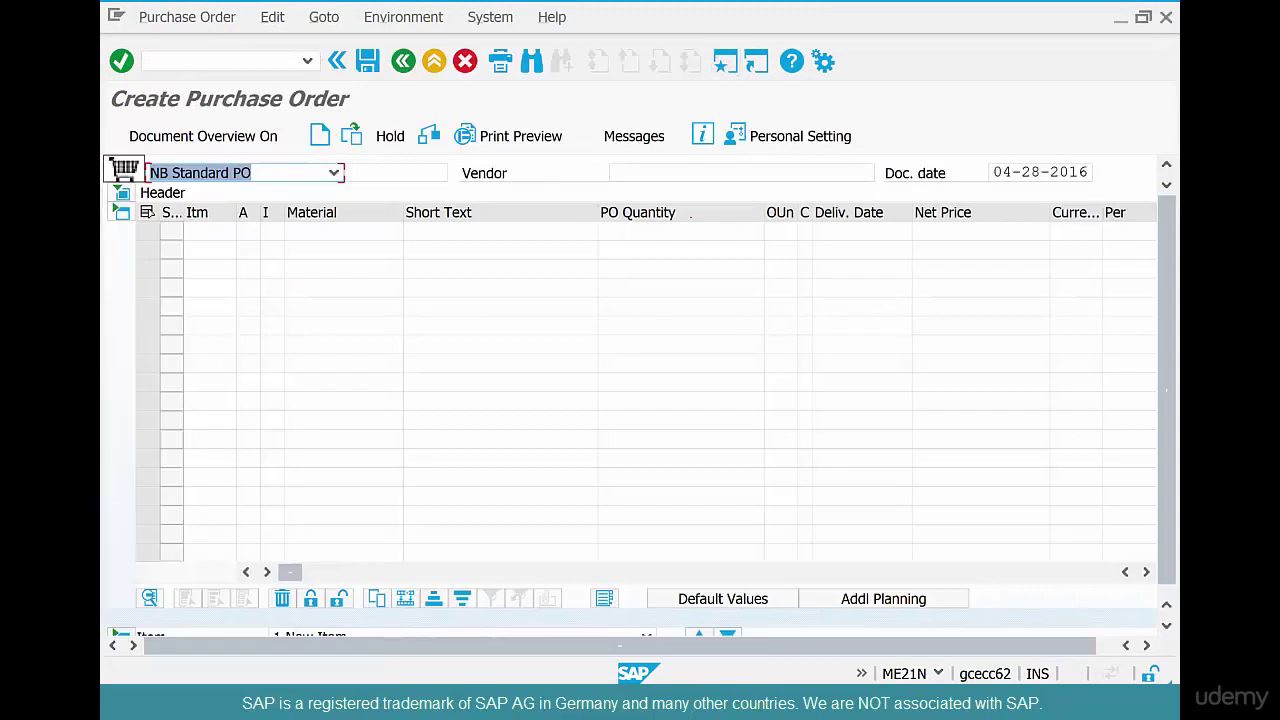
left_click(615, 172)
type("4")
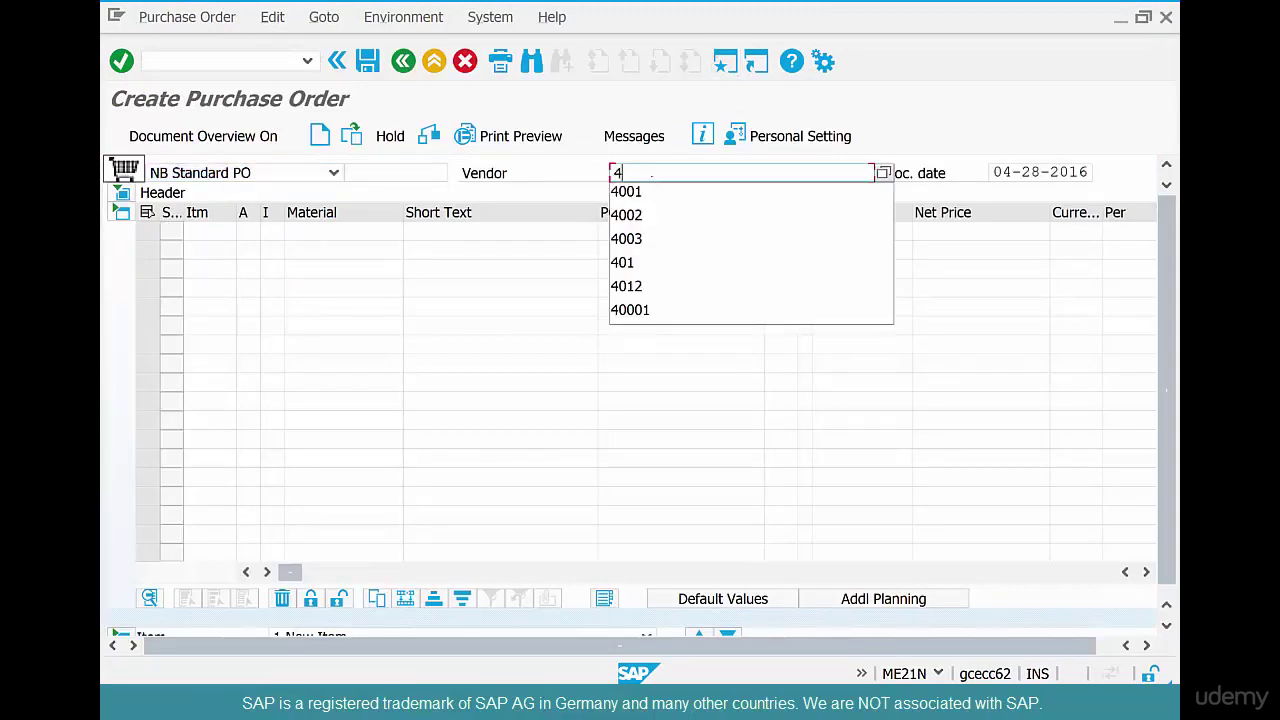
type("001")
key("Return")
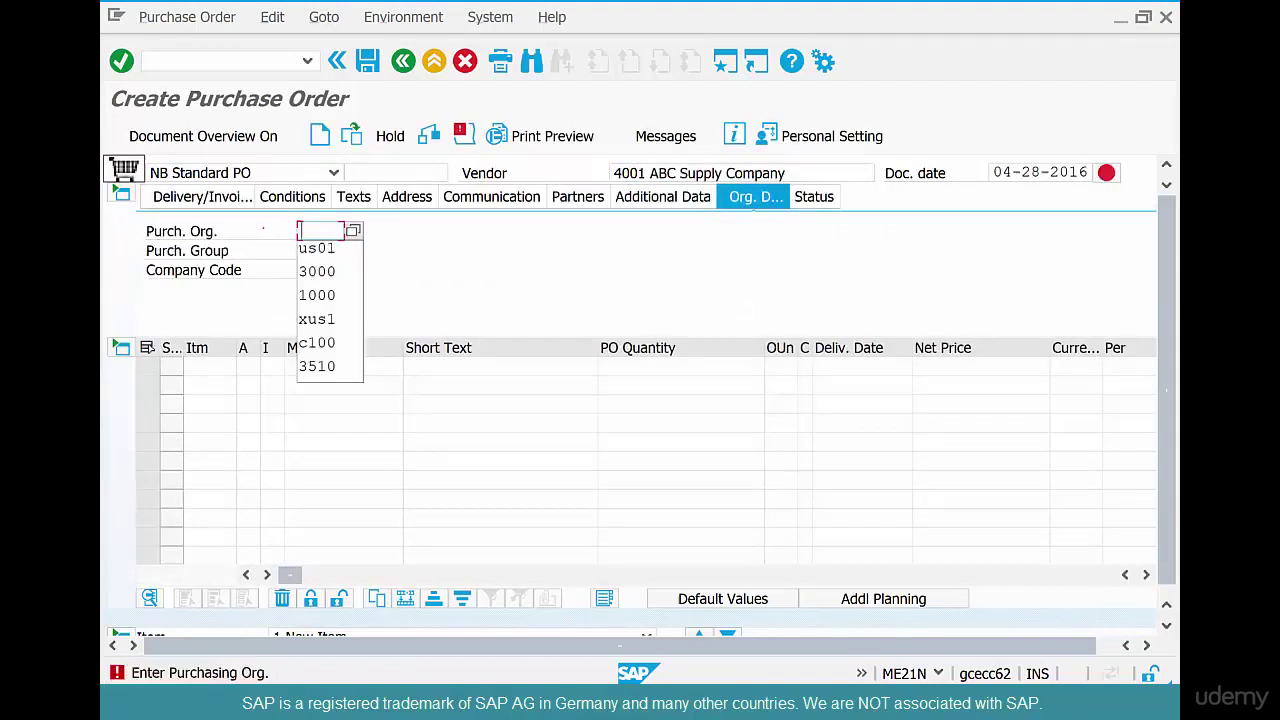
key("Down")
key("Return")
Set purchasing group 300 and company code US01
left_click(315, 250)
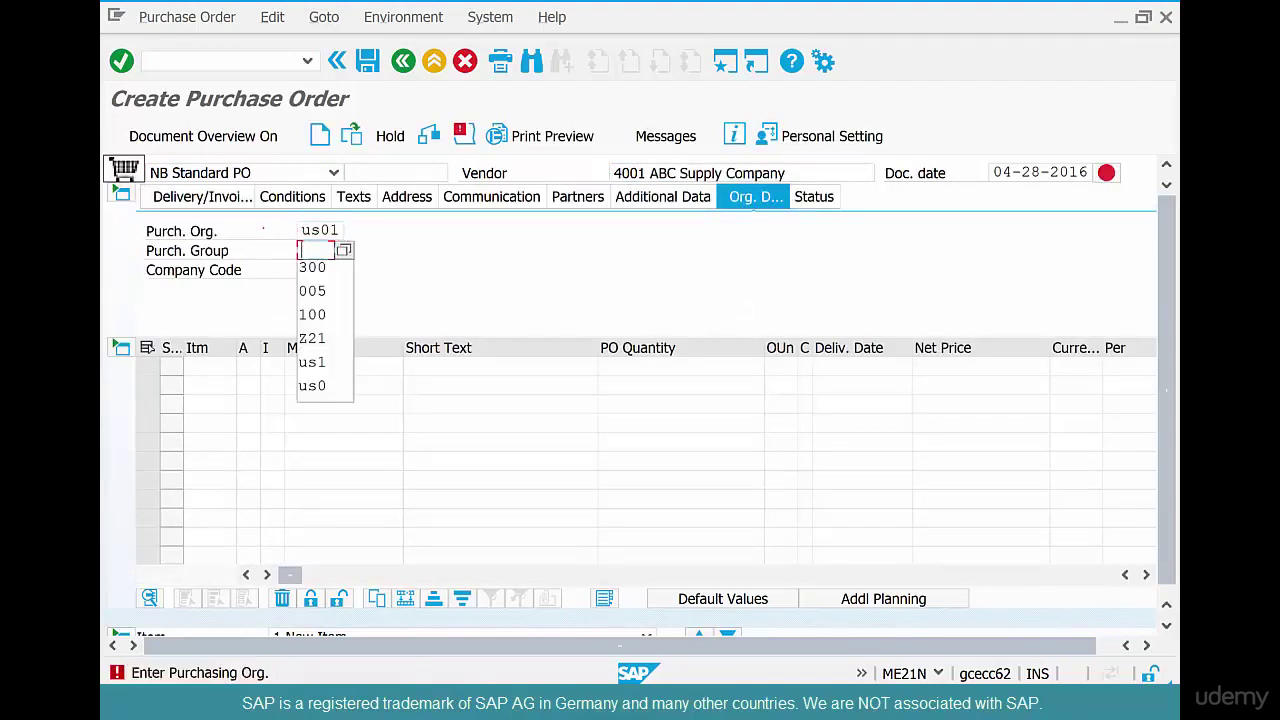
key("Down")
key("Return")
left_click(320, 270)
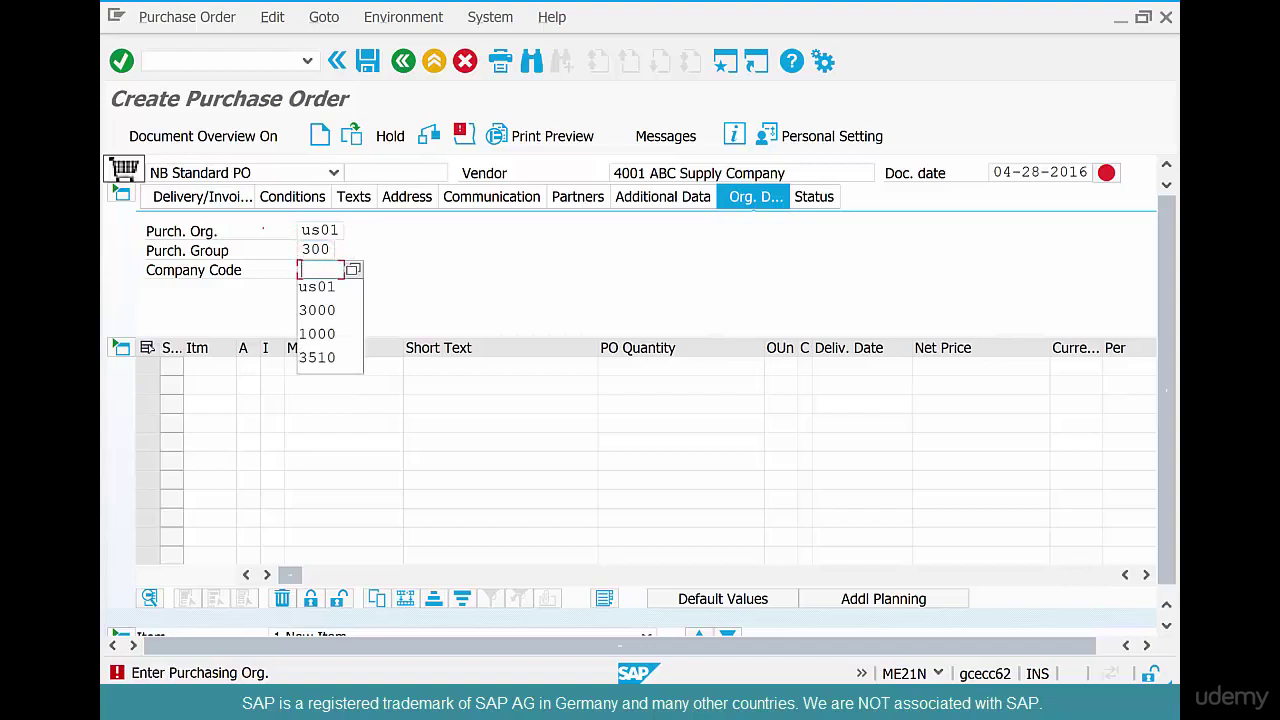
key("Down")
key("Return")
key("Return")
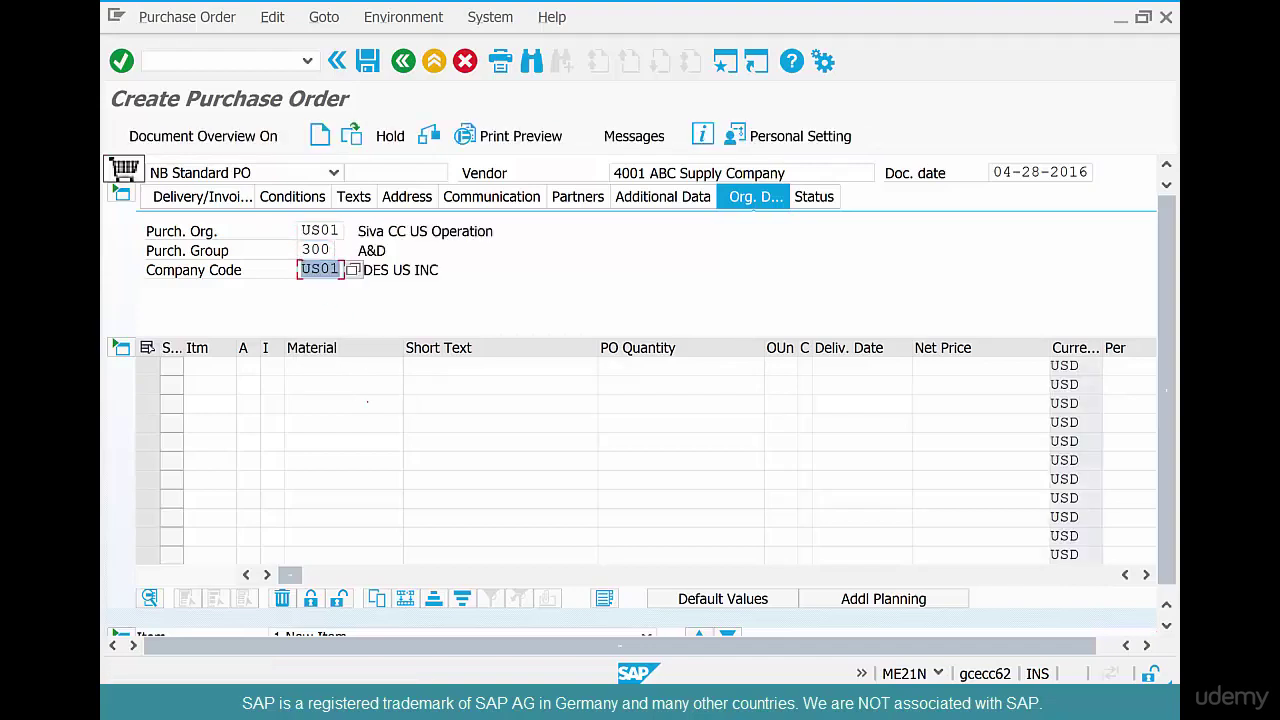
Add an item for material COFFEEBEANS-06 with quantity 1
left_click(310, 366)
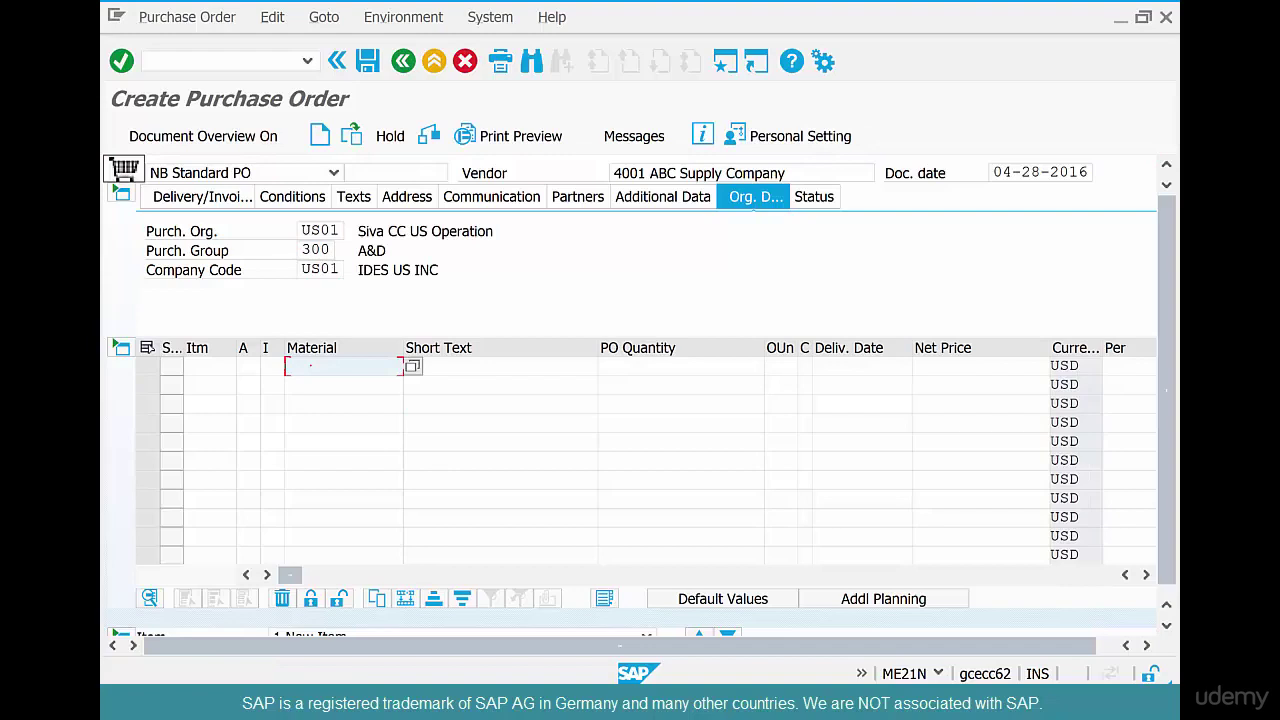
key("Down")
key("Return")
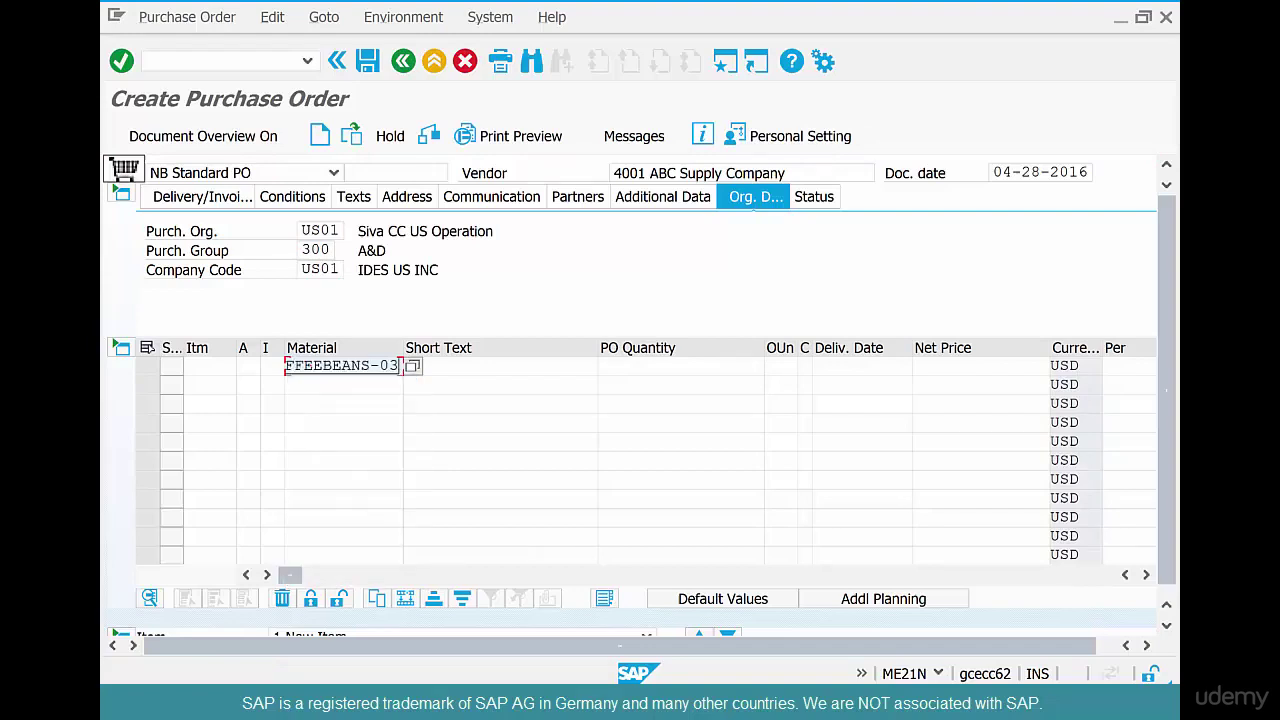
key("BackSpace")
type("6")
key("Tab")
key("Tab")
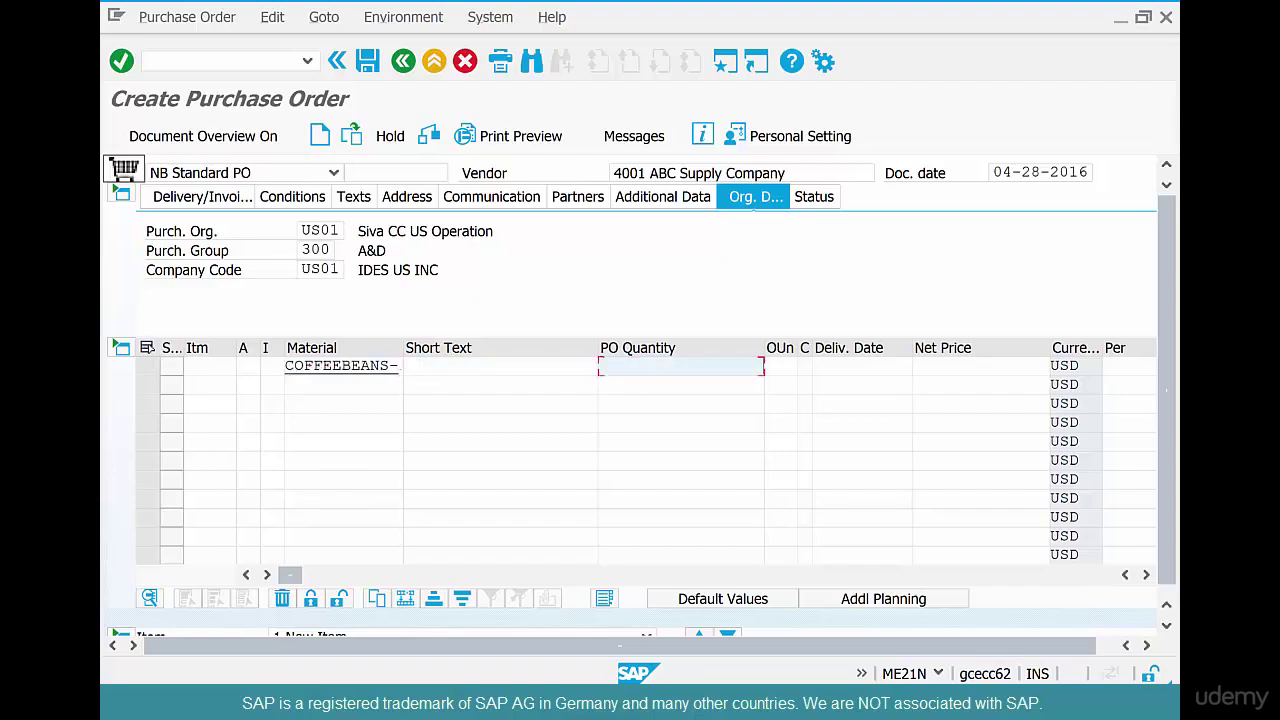
type("1")
key("Return")
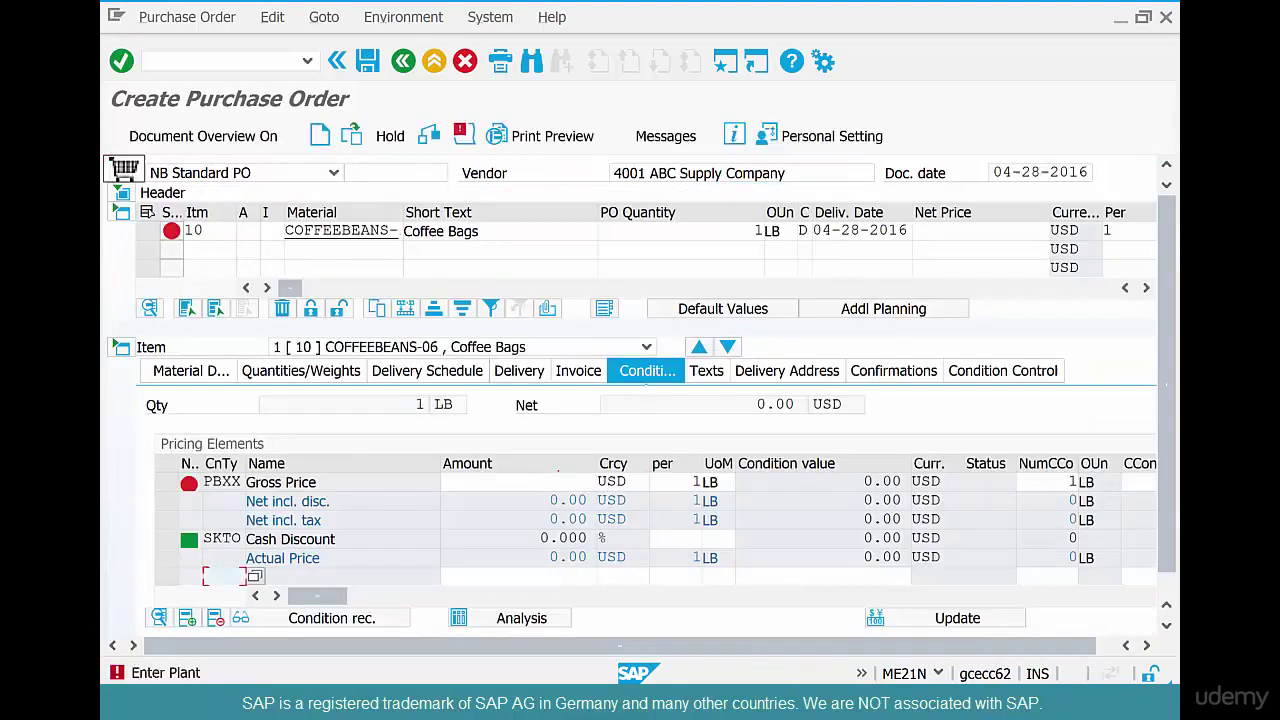
Set plant CHI1 and gross price 10 for the item, then save the order
type("chi1")
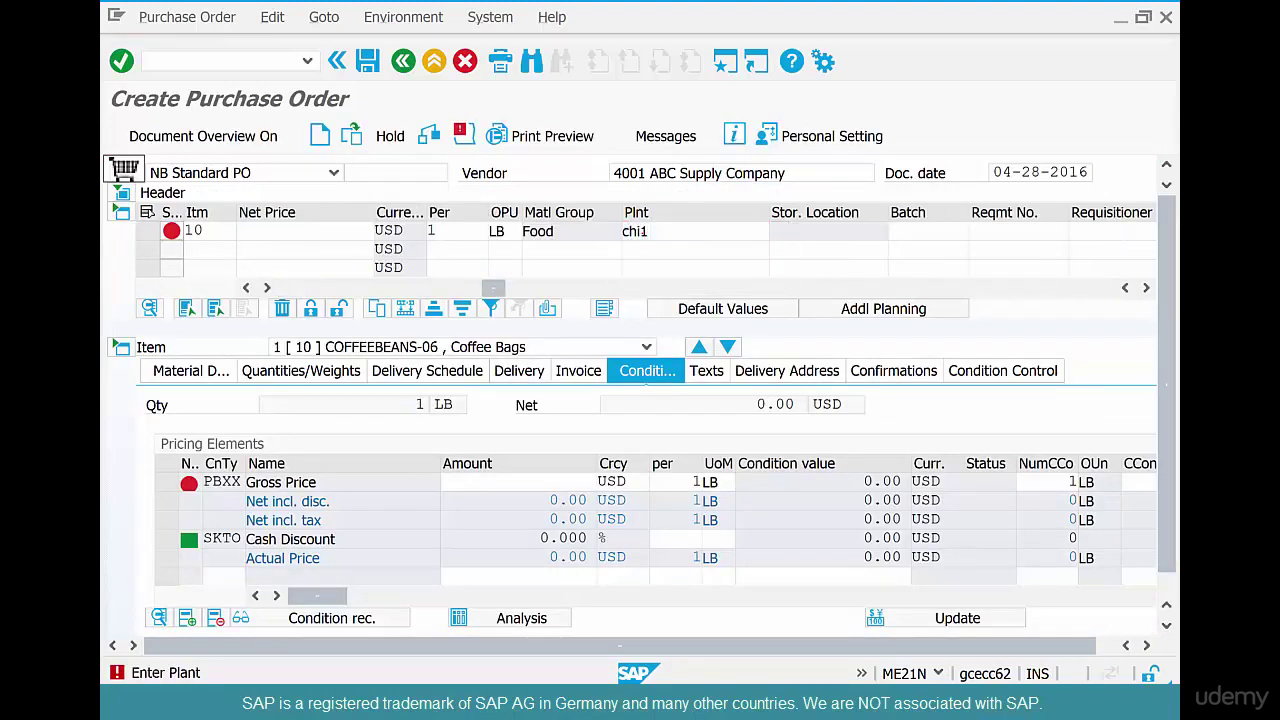
key("Return")
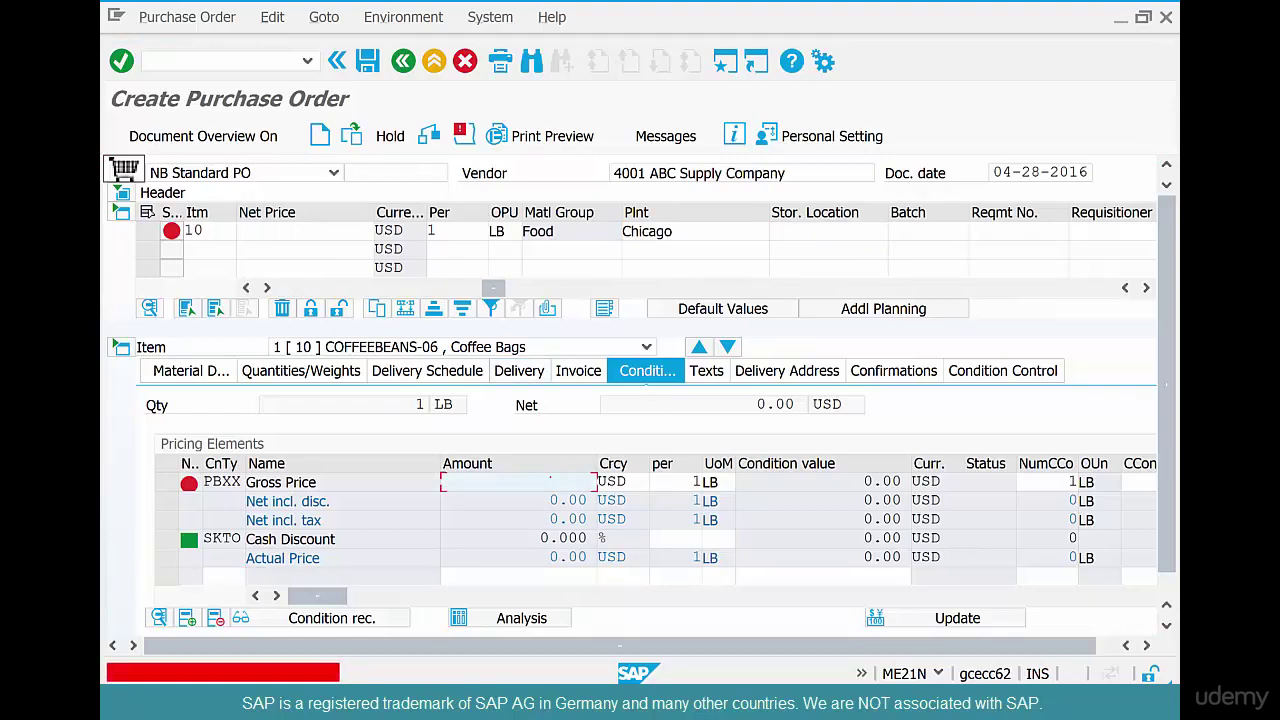
type("10")
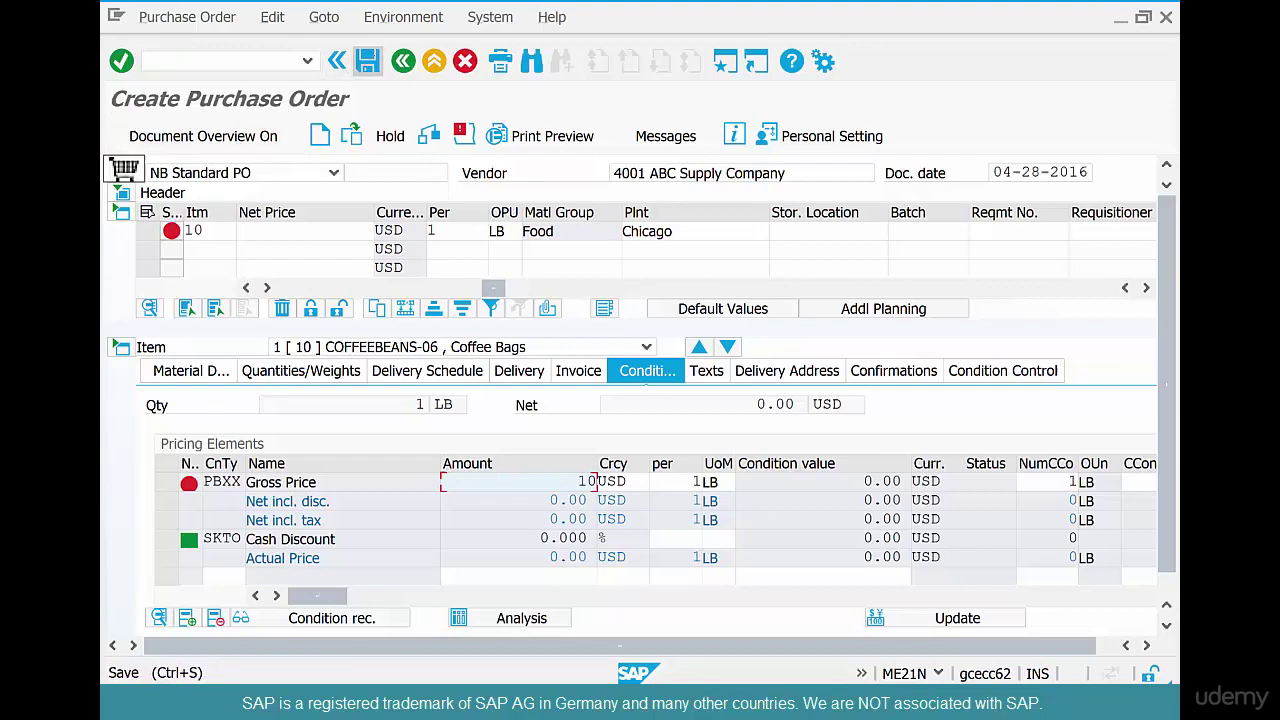
left_click(367, 61)
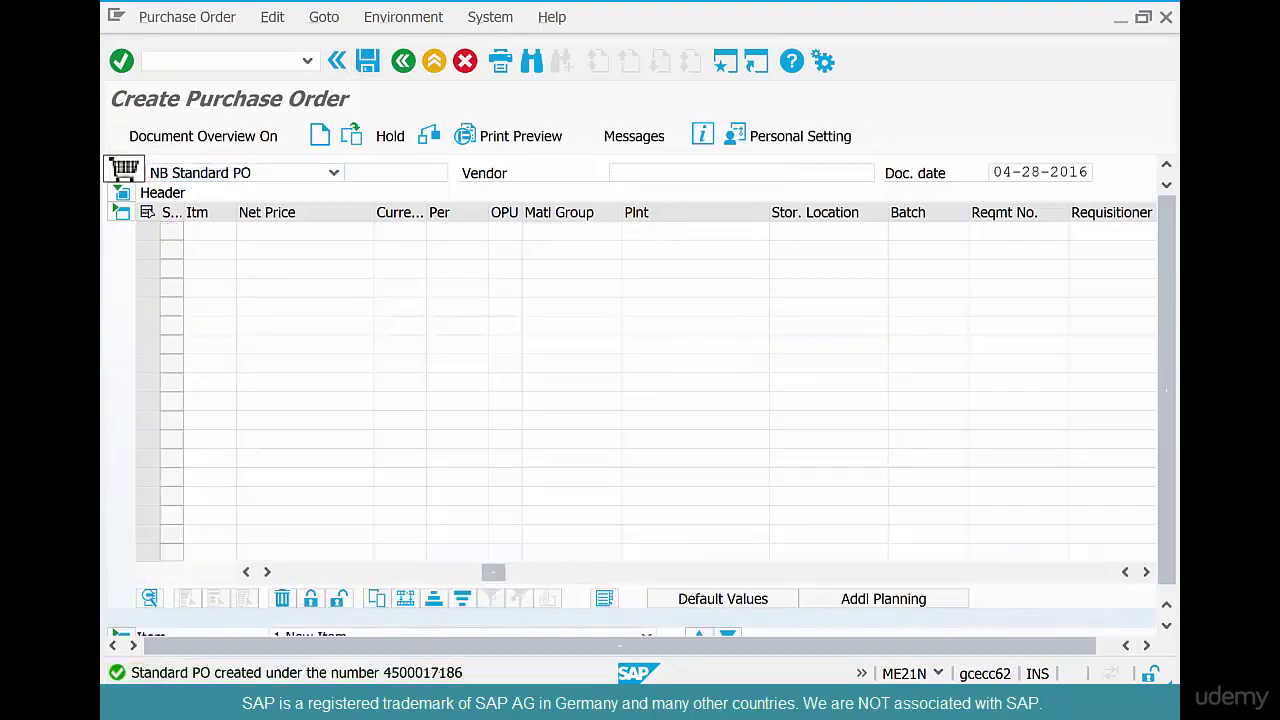
Review the PO creation message, then confirm COFFEEBEANS-06 moving price is still 0.00
double_click(296, 672)
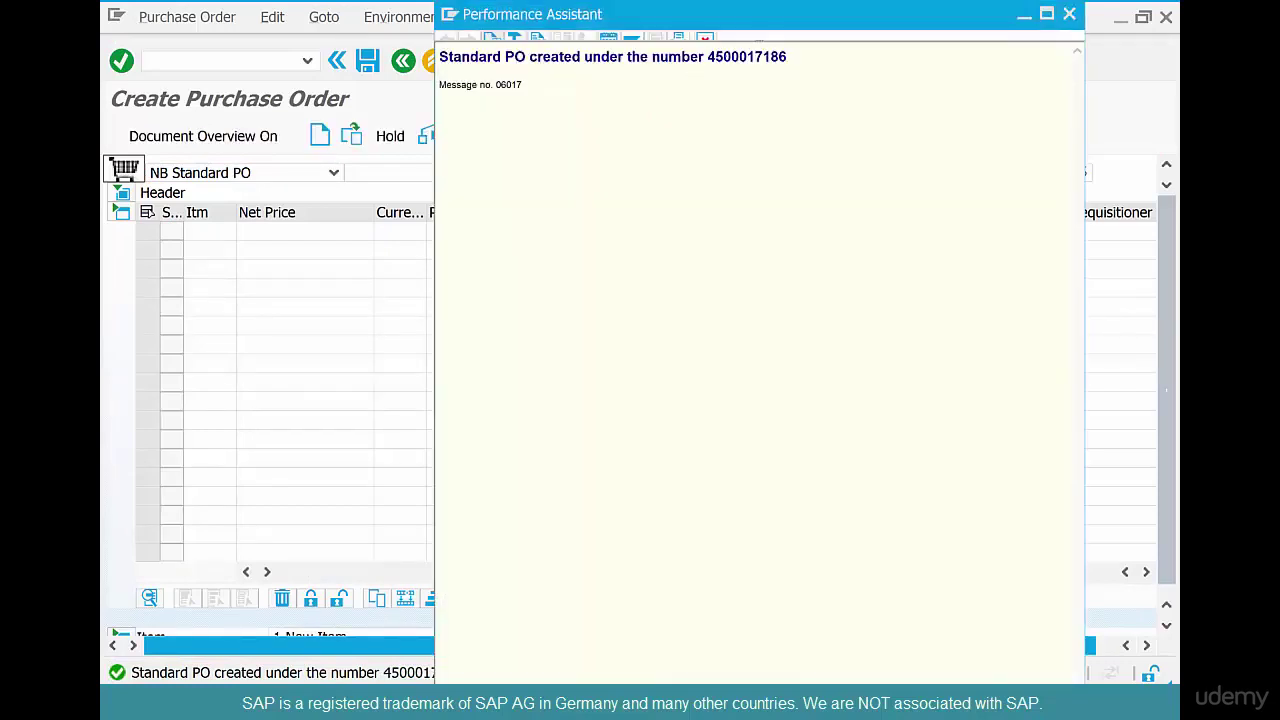
double_click(747, 56)
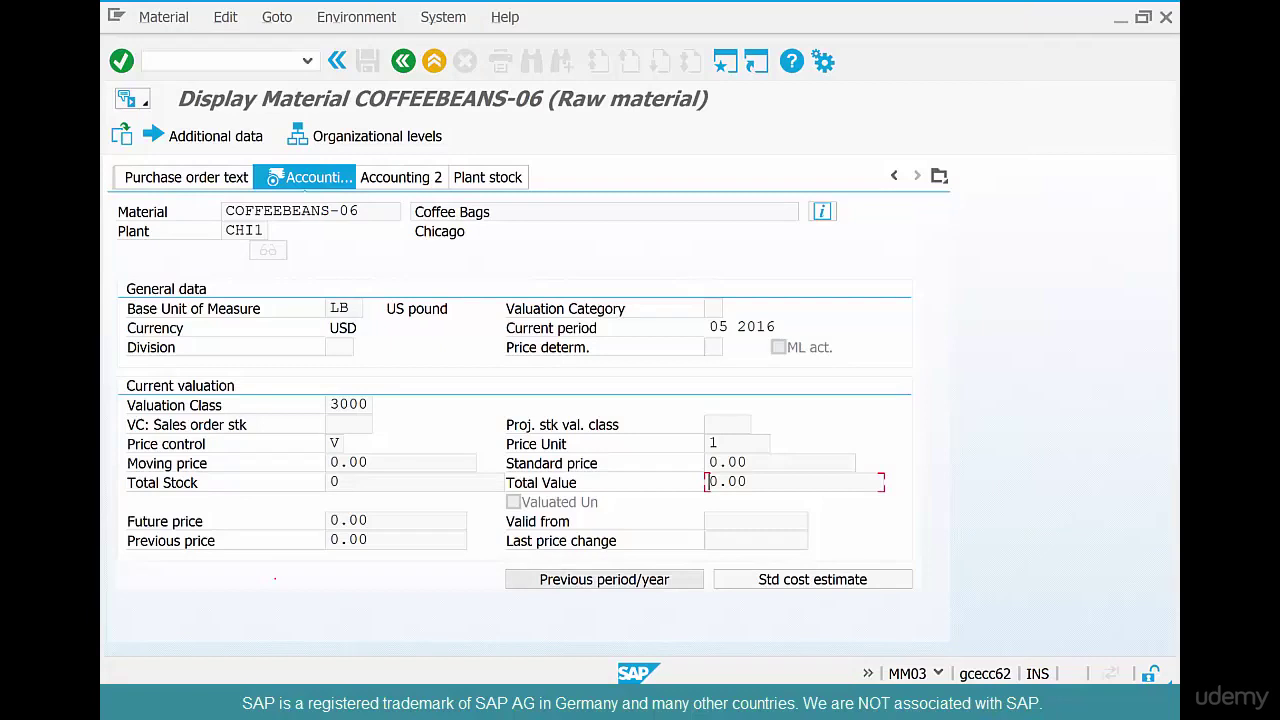
left_click(330, 462)
left_click_drag(330, 462, 370, 462)
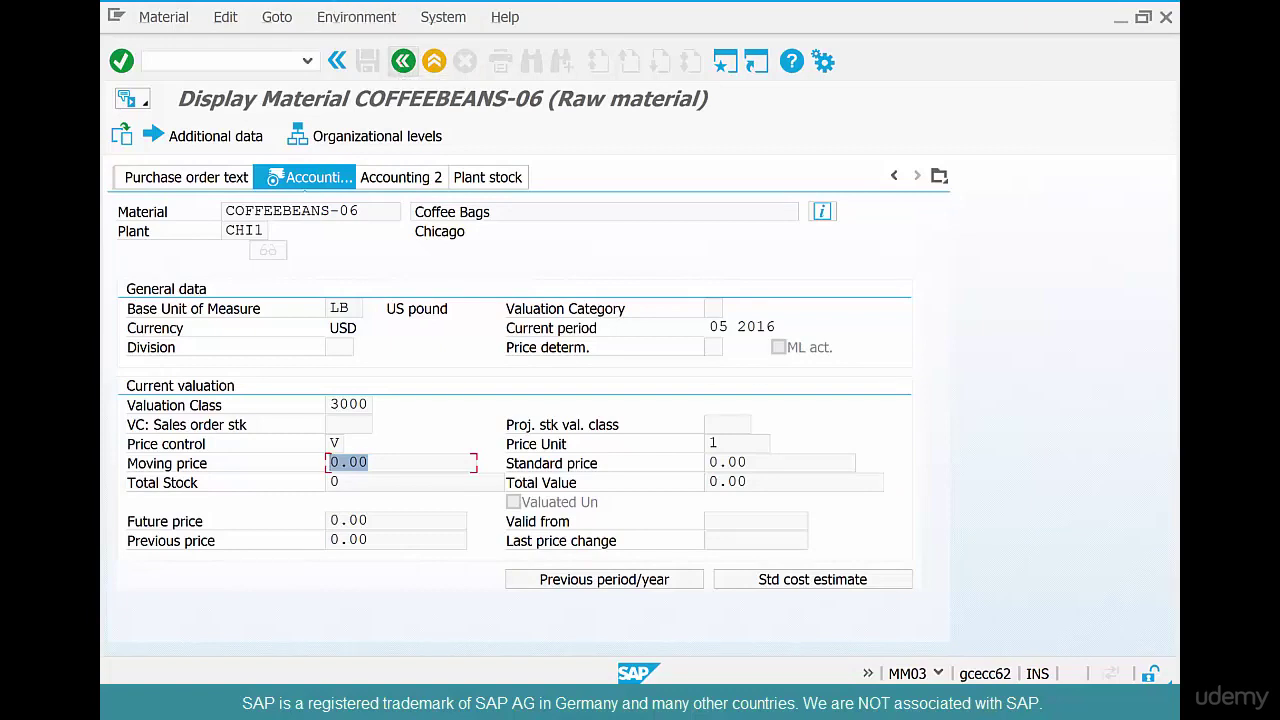
Reload the COFFEEBEANS-06 Accounting 1 view for plant CHI1
left_click(403, 61)
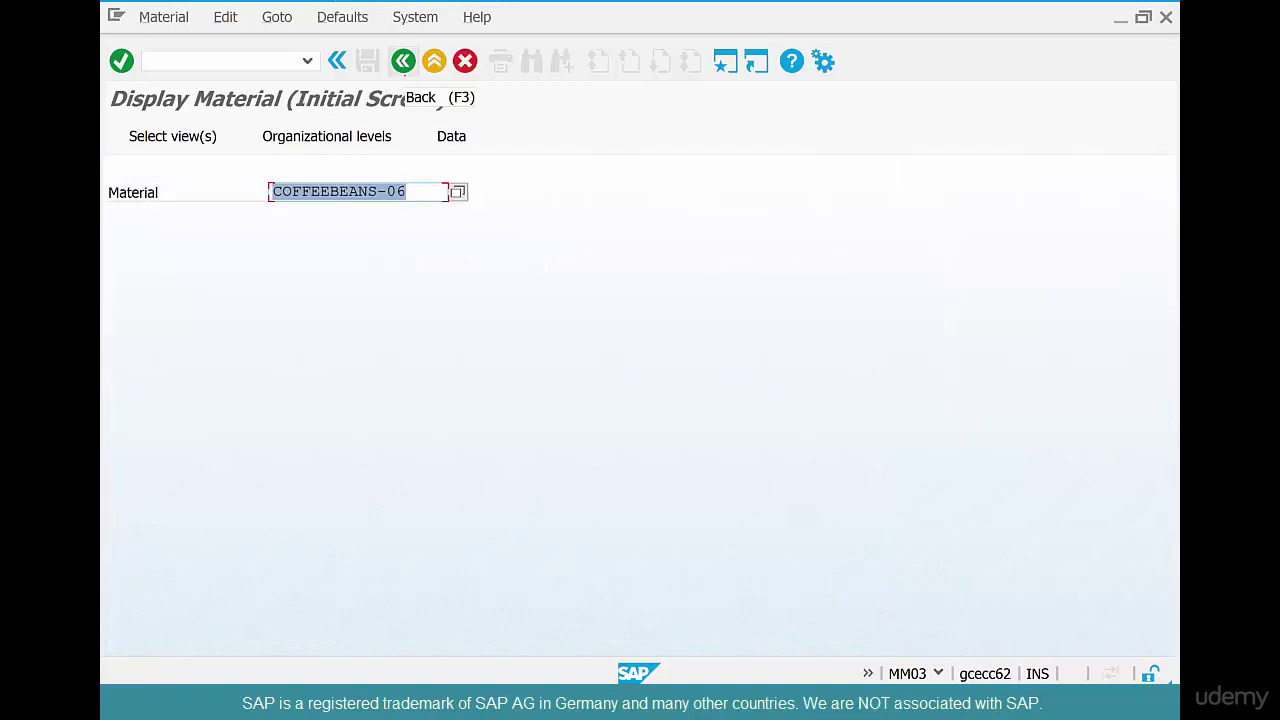
key("Return")
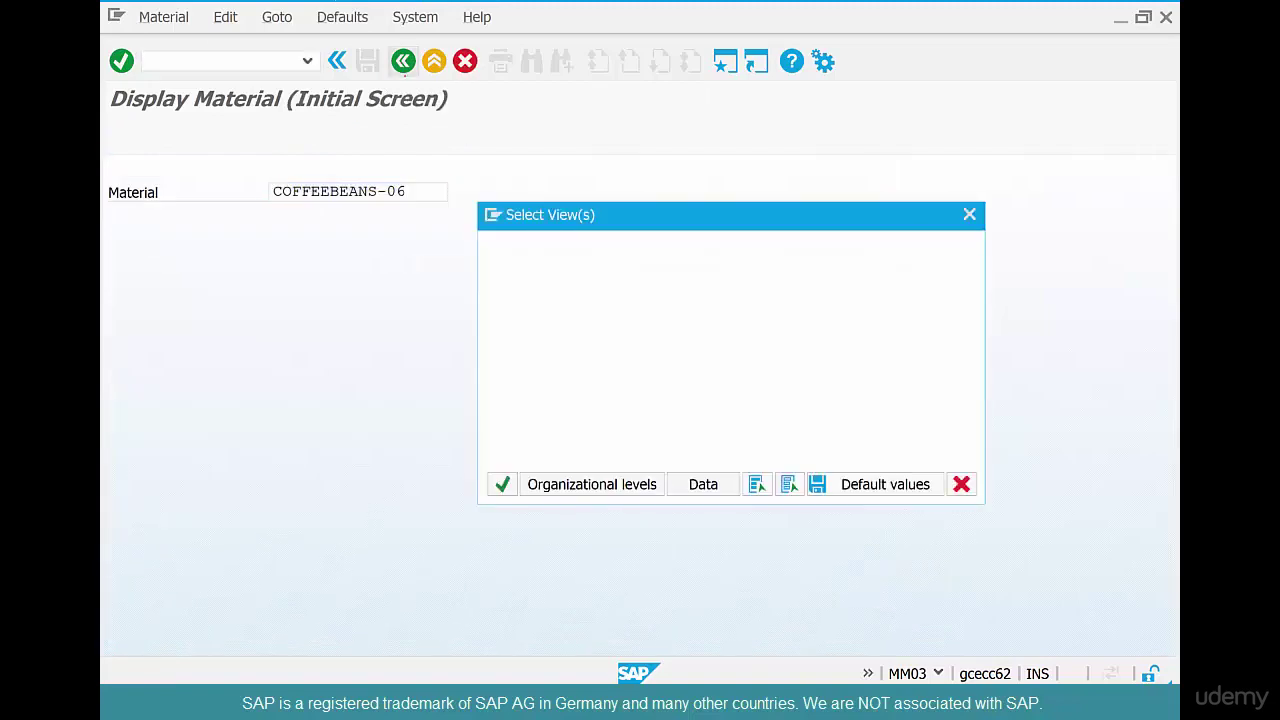
left_click(494, 363)
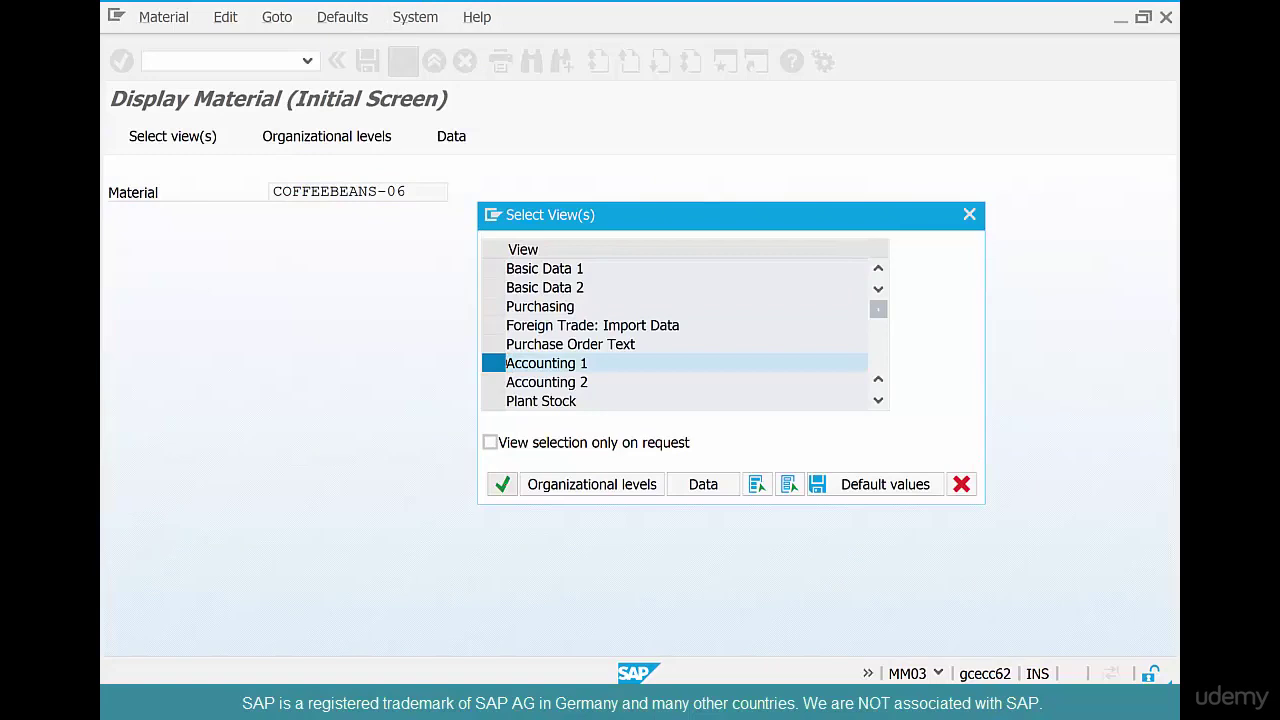
left_click(502, 484)
type("chi1")
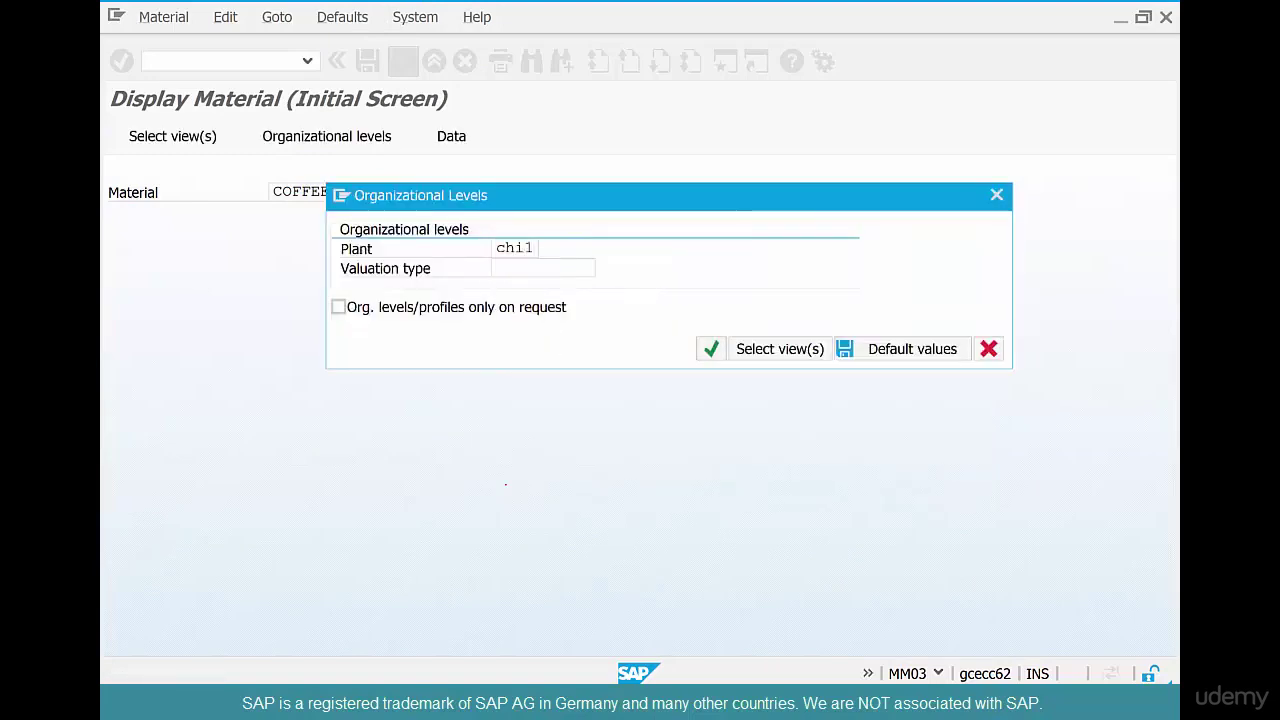
key("Return")
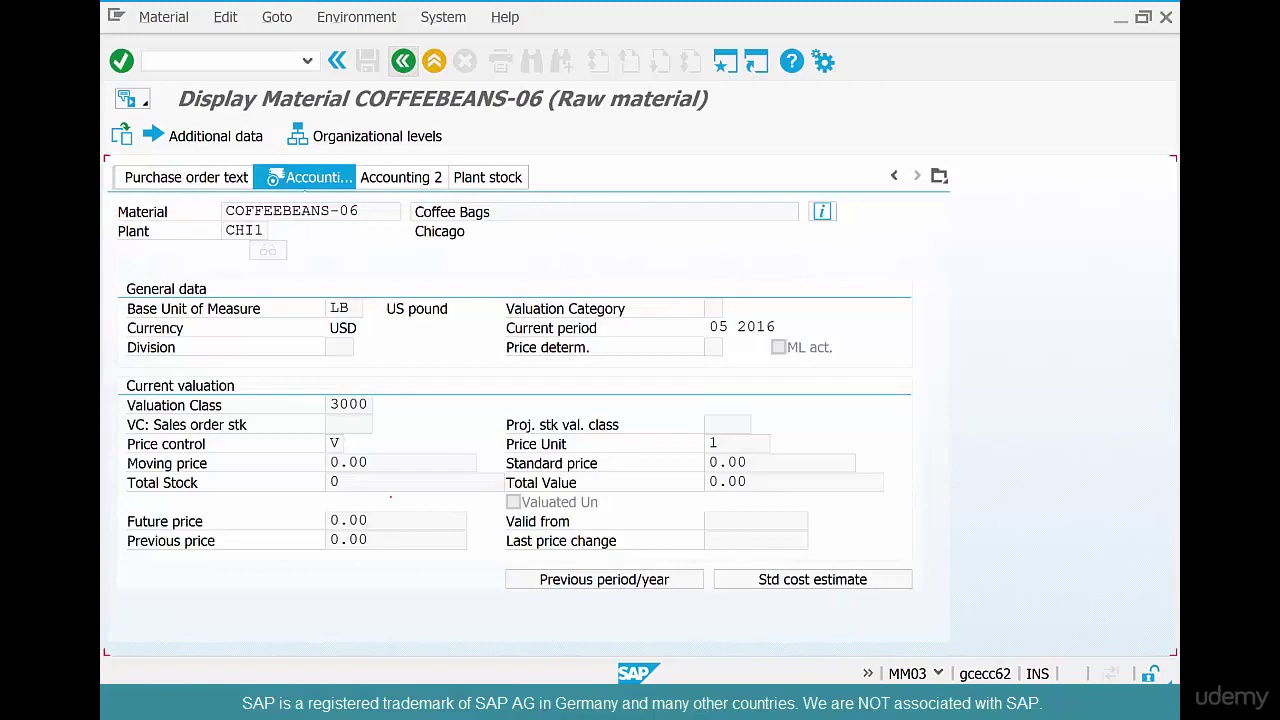
Check that Total Stock, Total Value and Moving price are still zero
left_click(330, 483)
key("Tab")
left_click(348, 462)
key("alt+Tab")
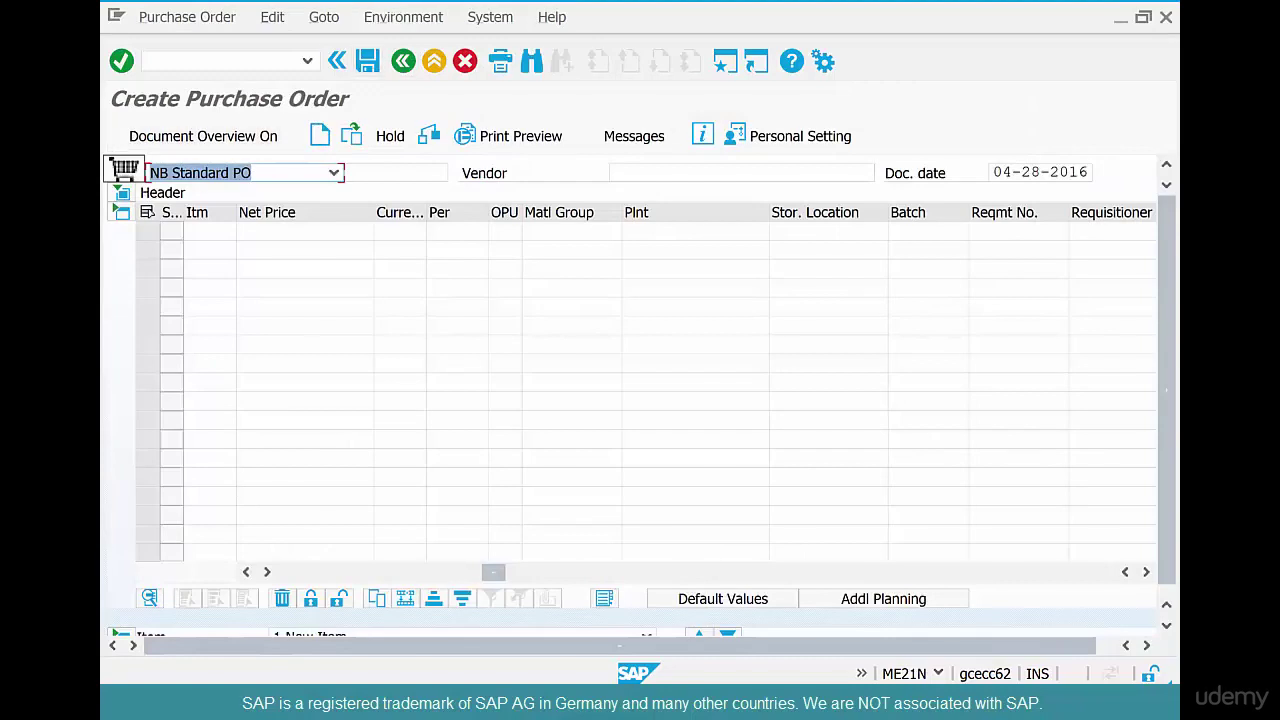
Start MIGO and load the new purchase order by its number
key("F3")
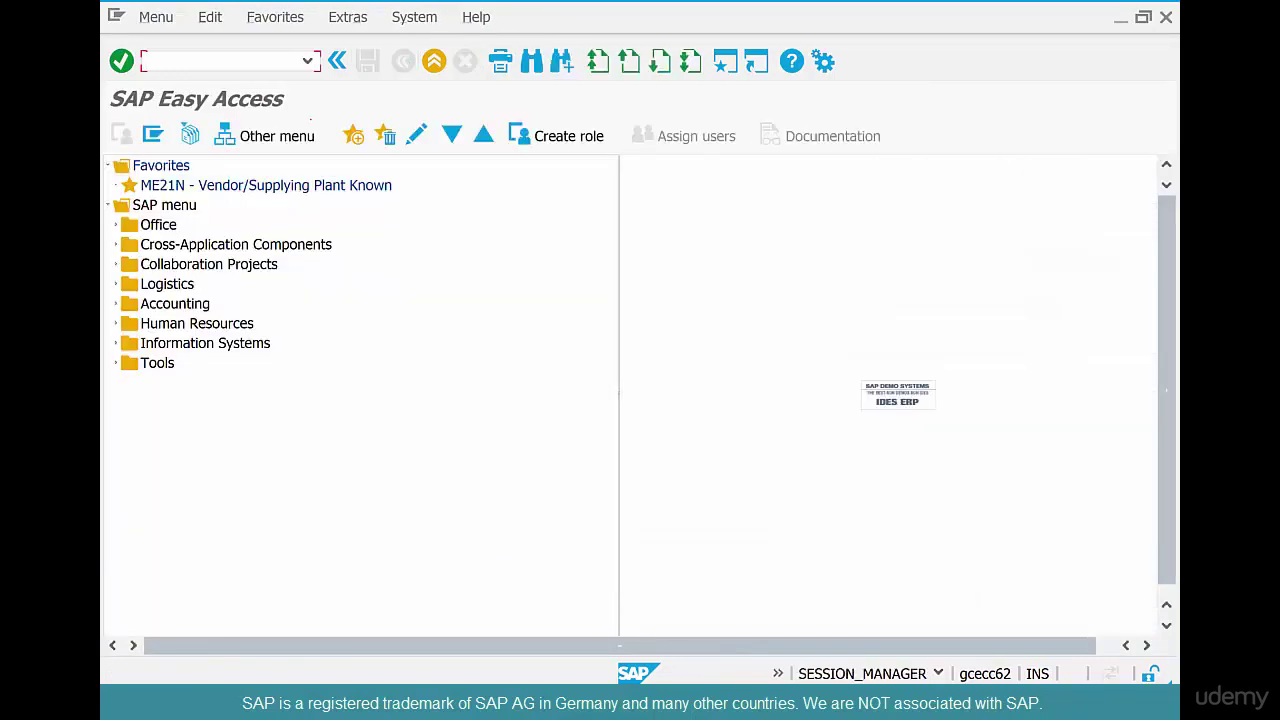
type("migo")
key("Return")
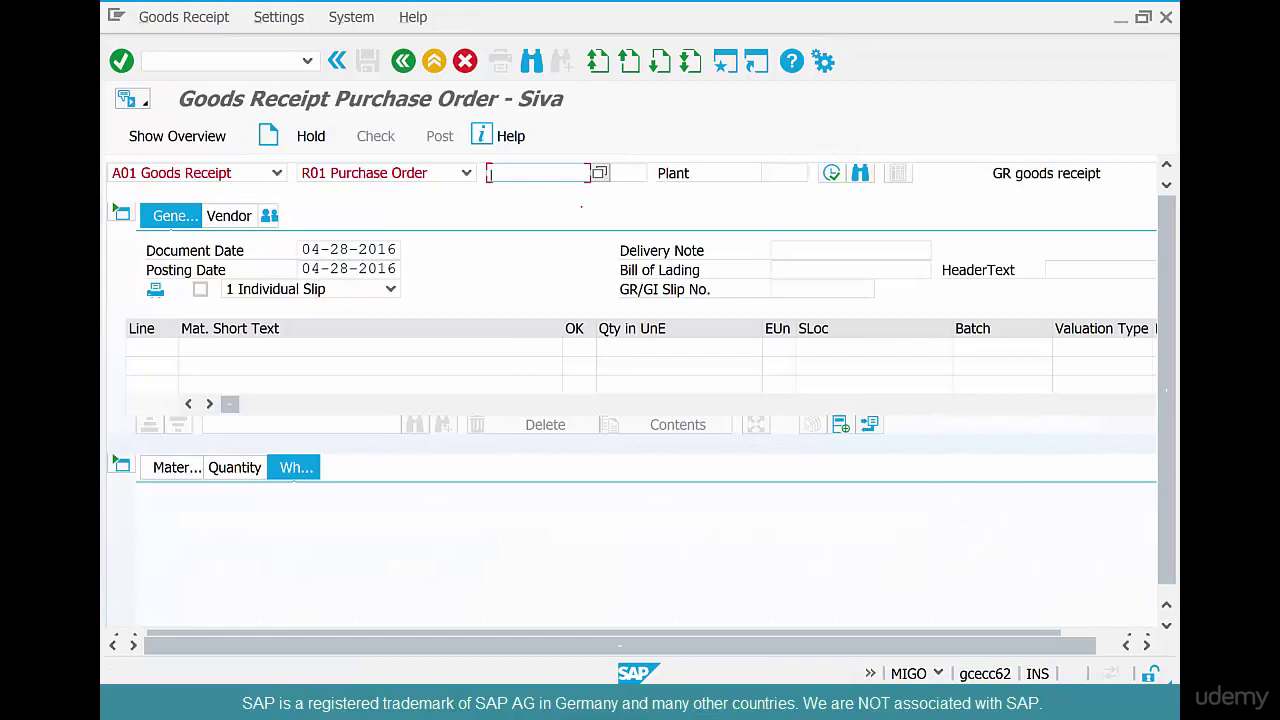
type("4500017186")
key("Return")
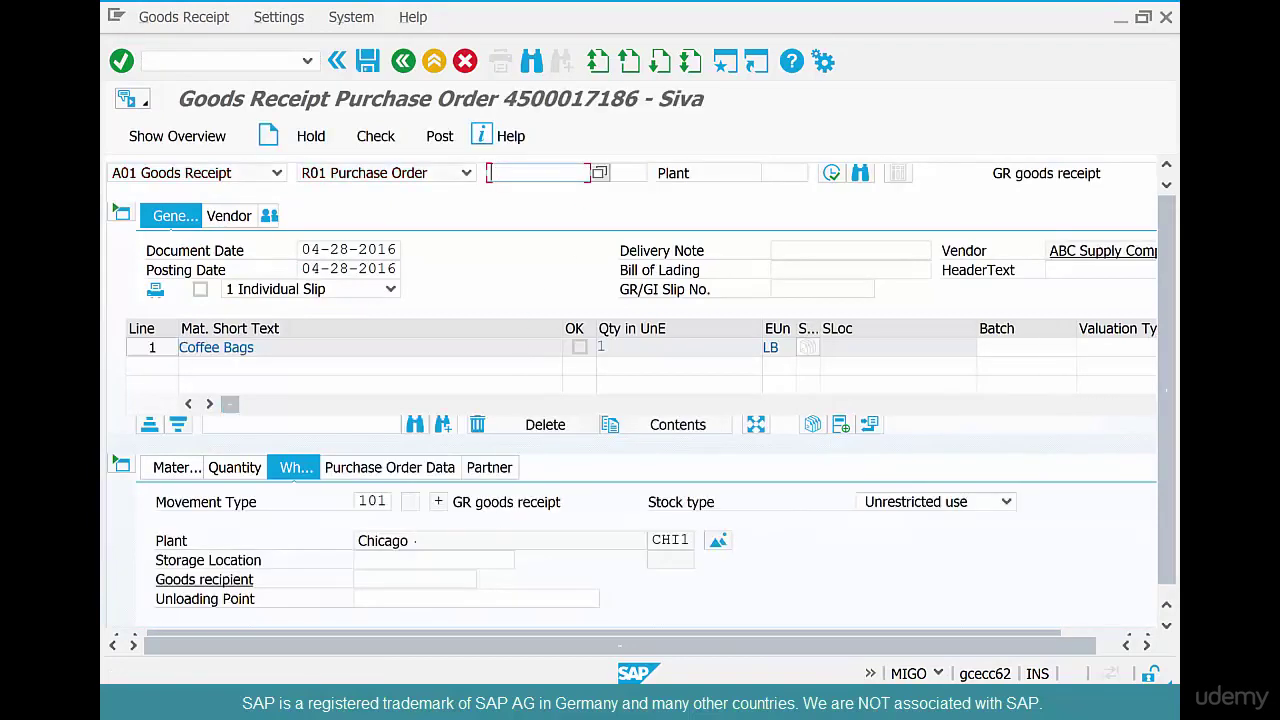
Set storage location RAW, mark the 1 LB Coffee Bags item OK, and post
left_click(408, 560)
type("r")
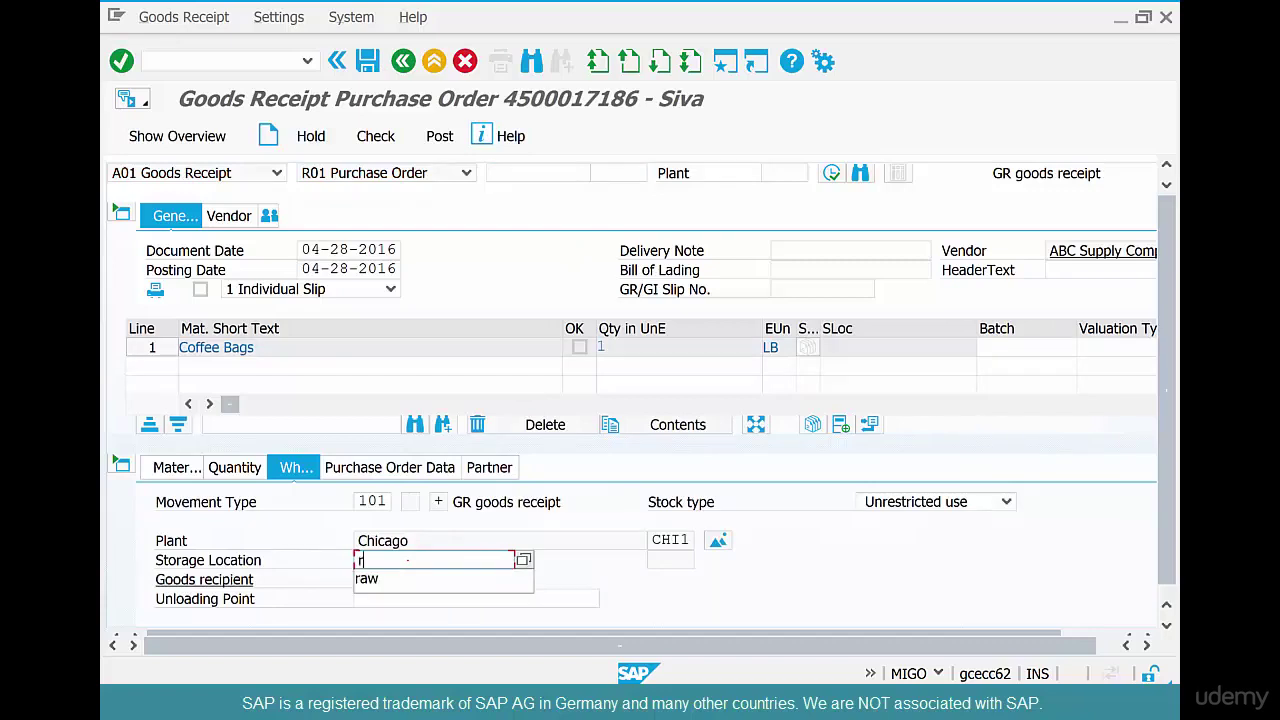
key("Down")
key("Return")
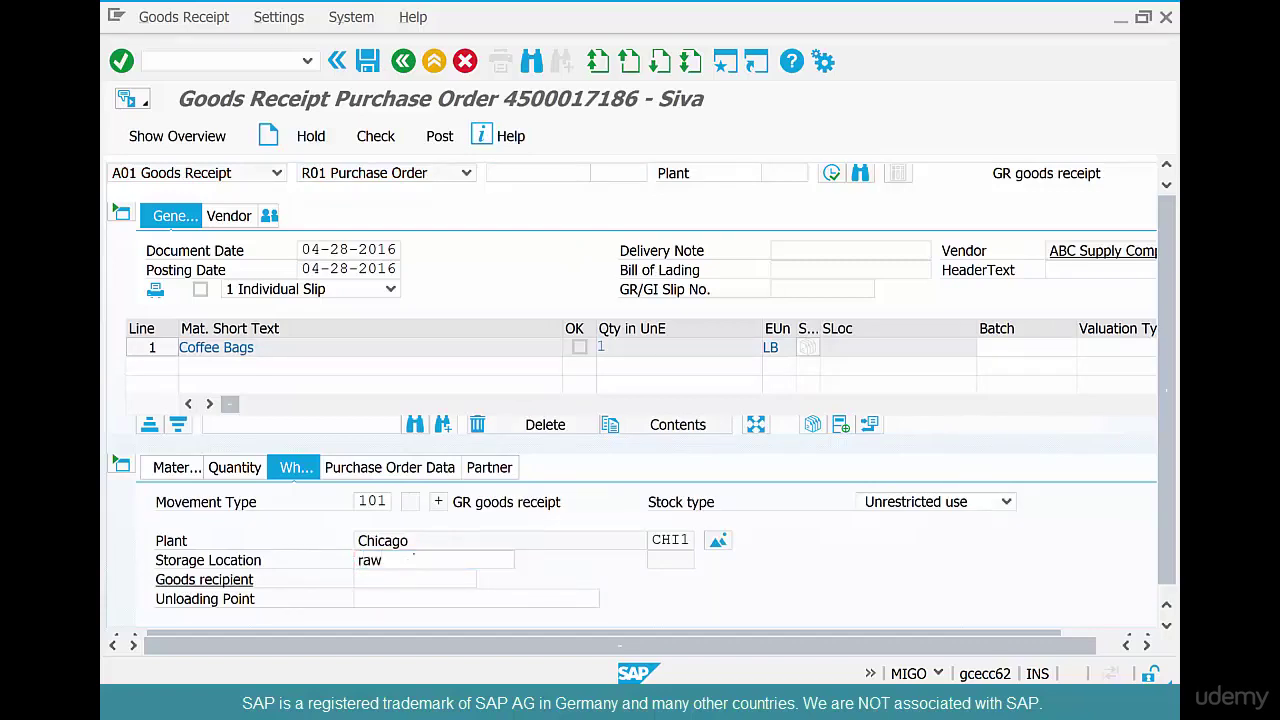
key("Return")
left_click(210, 606)
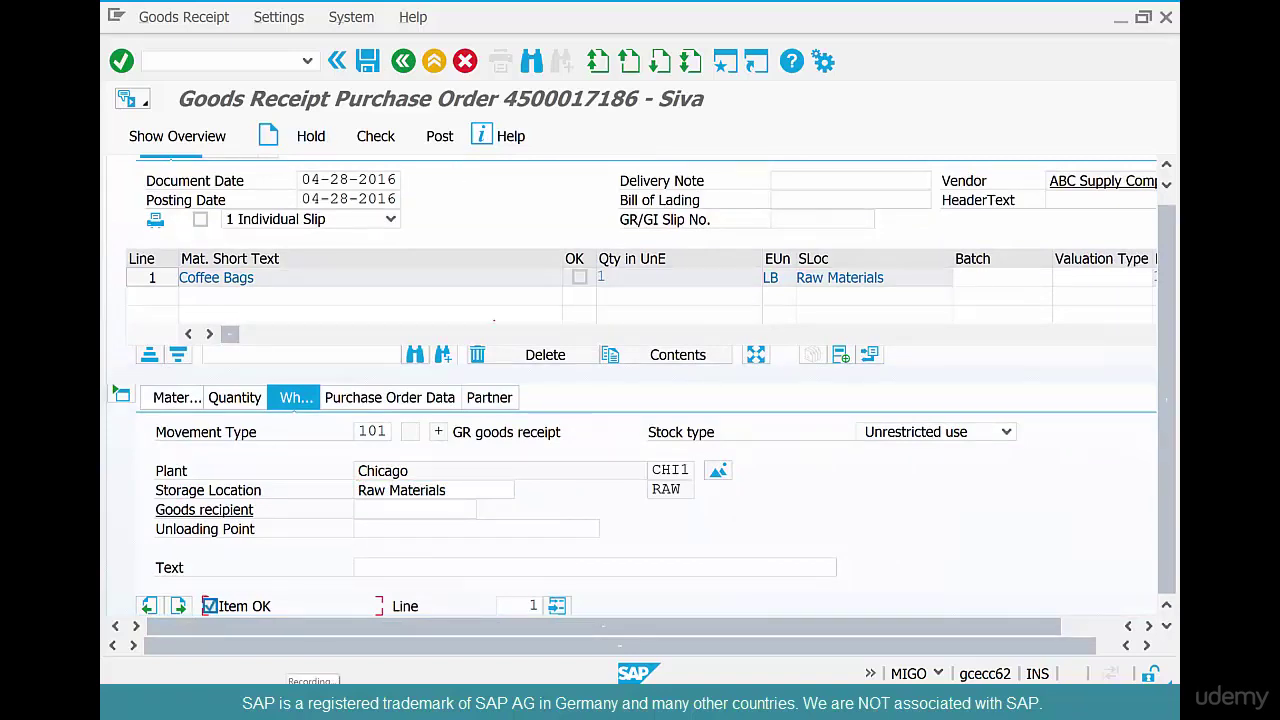
left_click(600, 277)
key("ctrl+s")
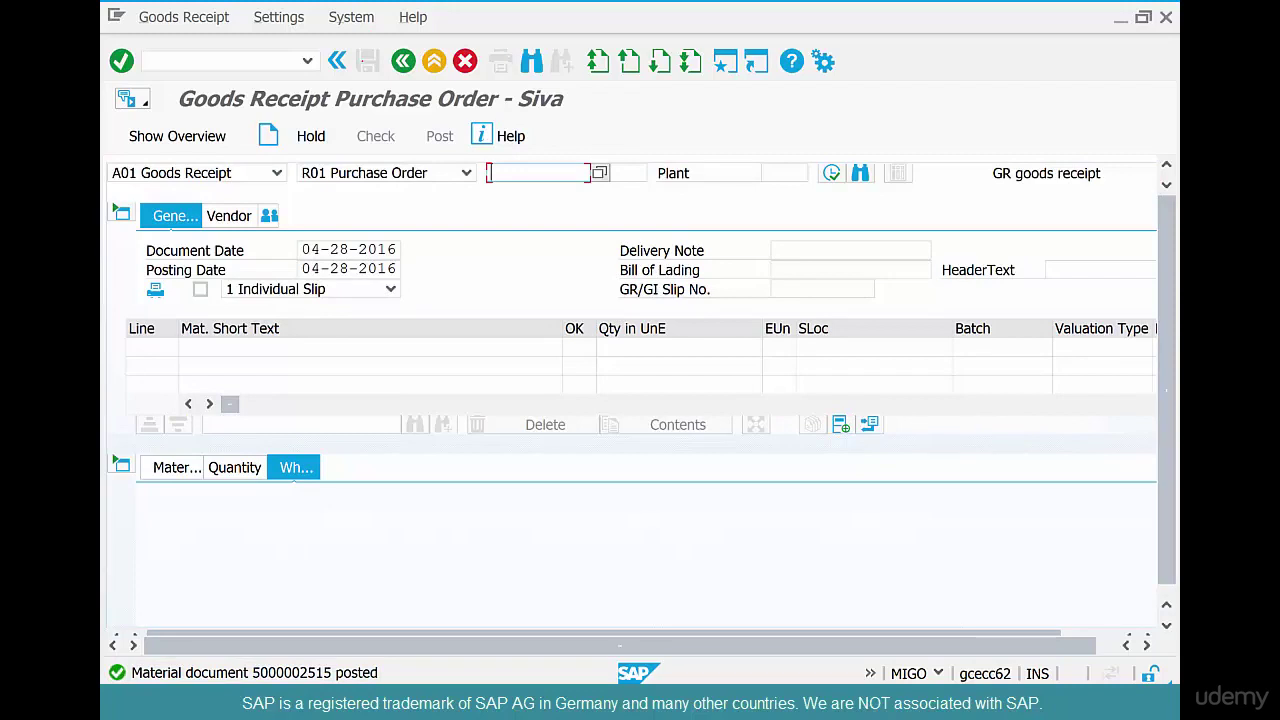
Reopen the COFFEEBEANS-06 Accounting 1 view for plant CHI1 in the display session
key("alt+Tab")
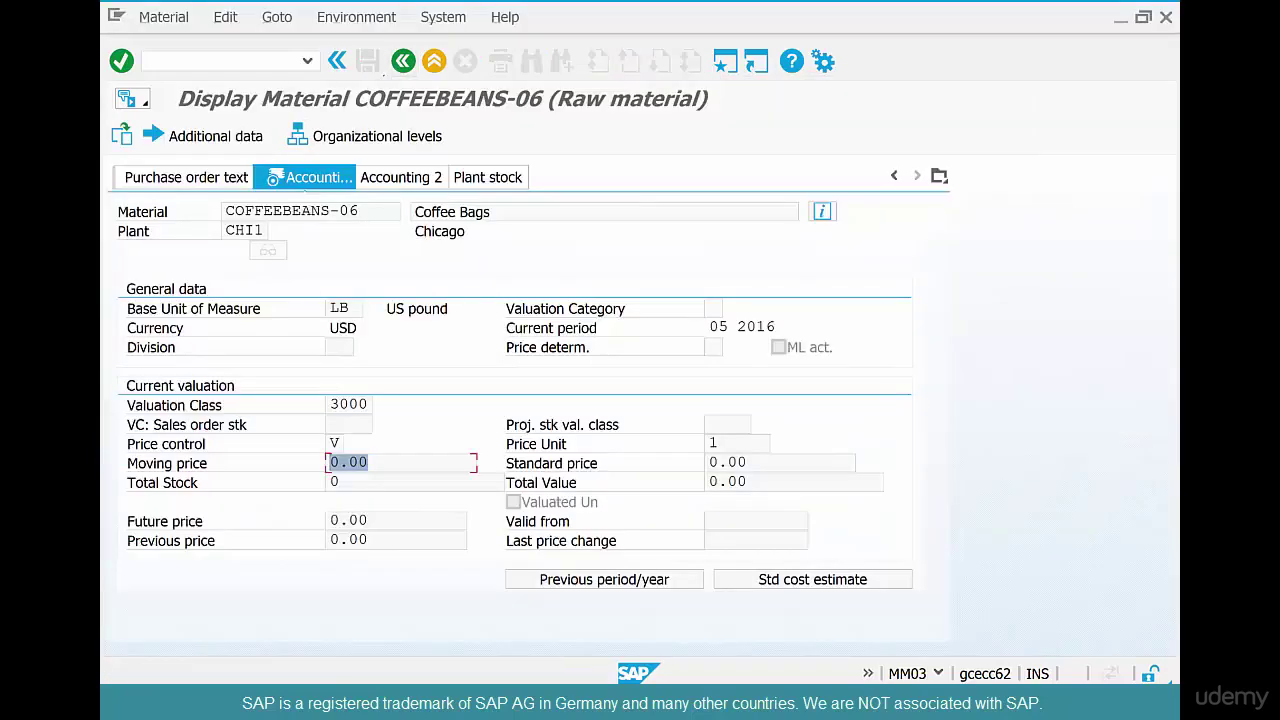
left_click(403, 61)
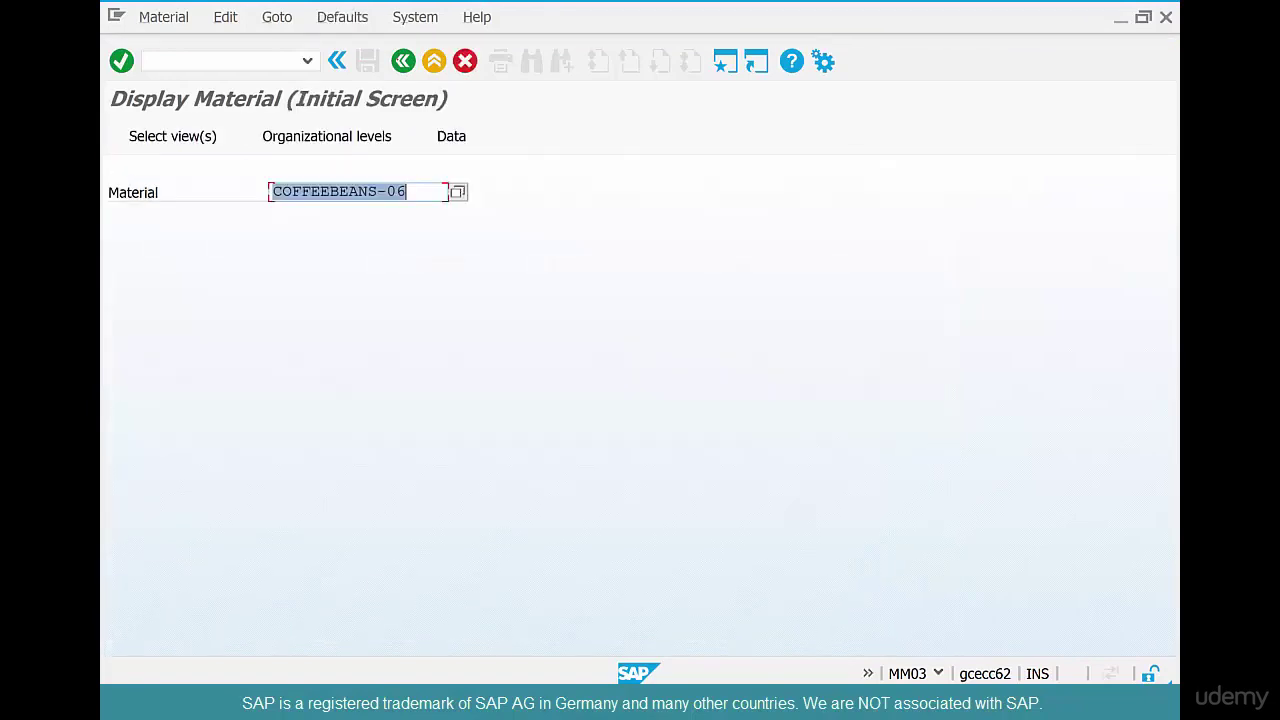
key("Return")
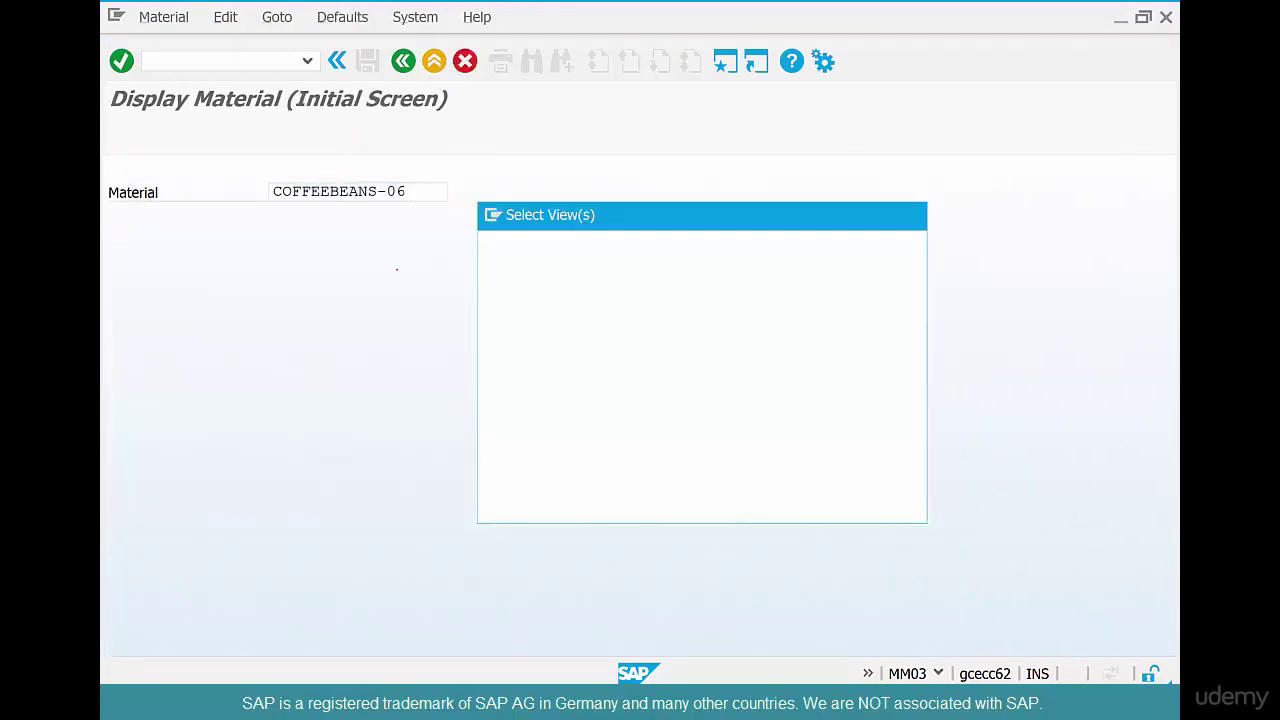
left_click(493, 363)
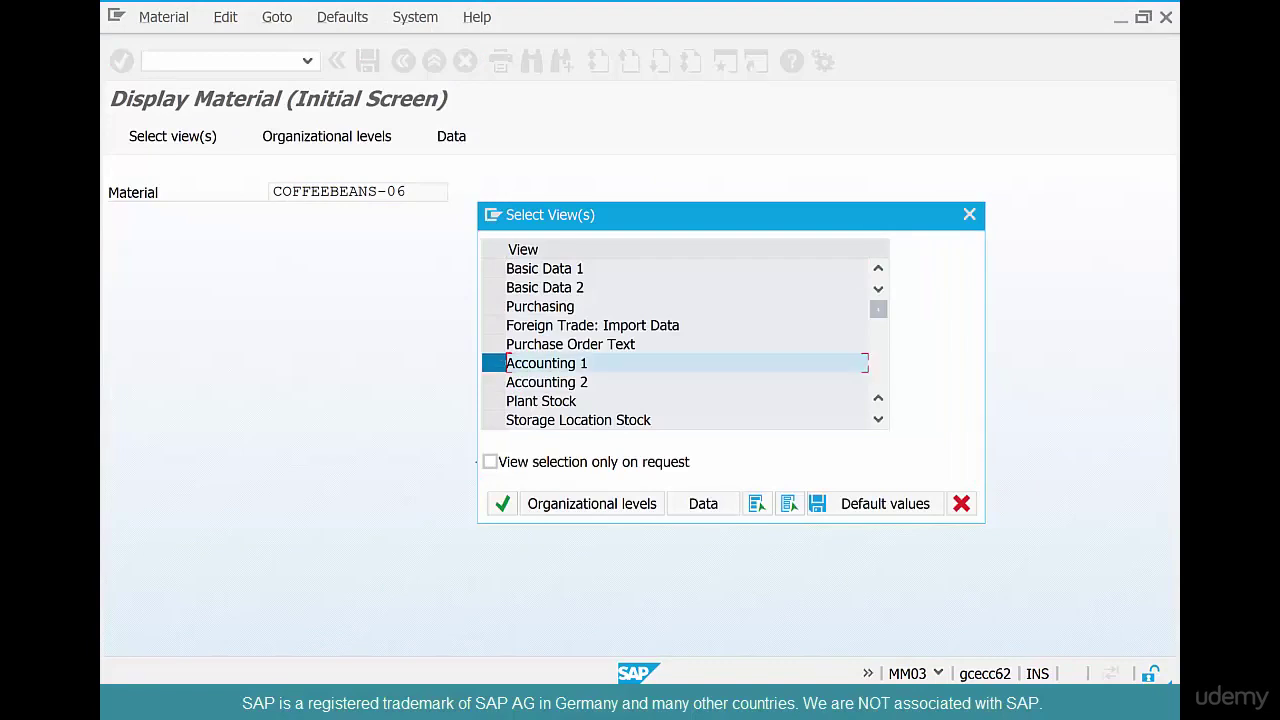
left_click(501, 495)
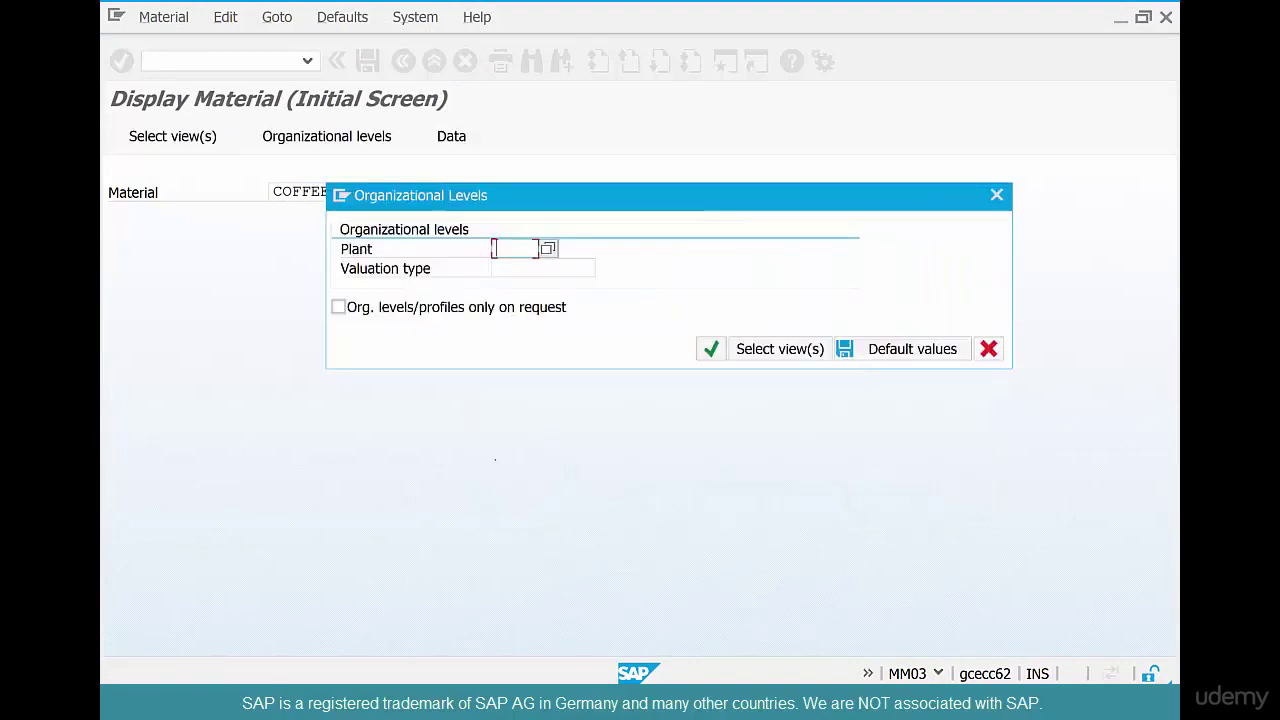
type("chi1")
key("Return")
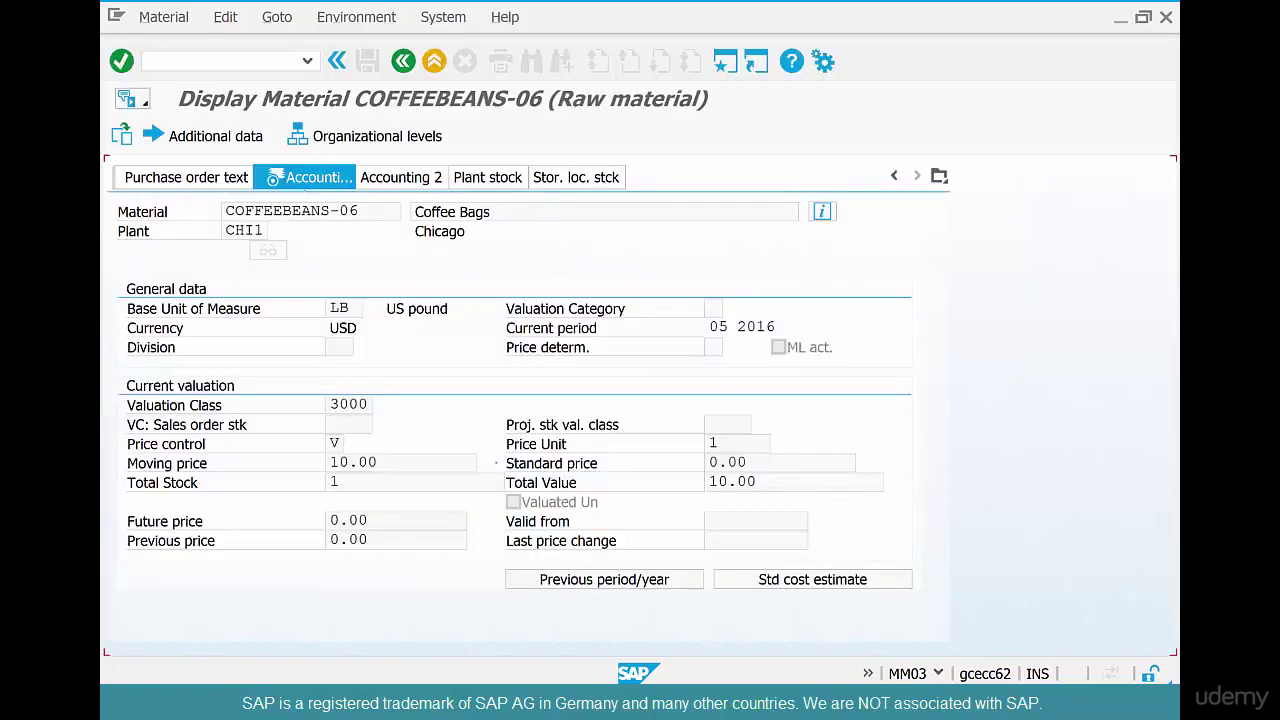
Point out moving price 10.00, total stock 1 and total value 10.00
left_click_drag(372, 462, 330, 462)
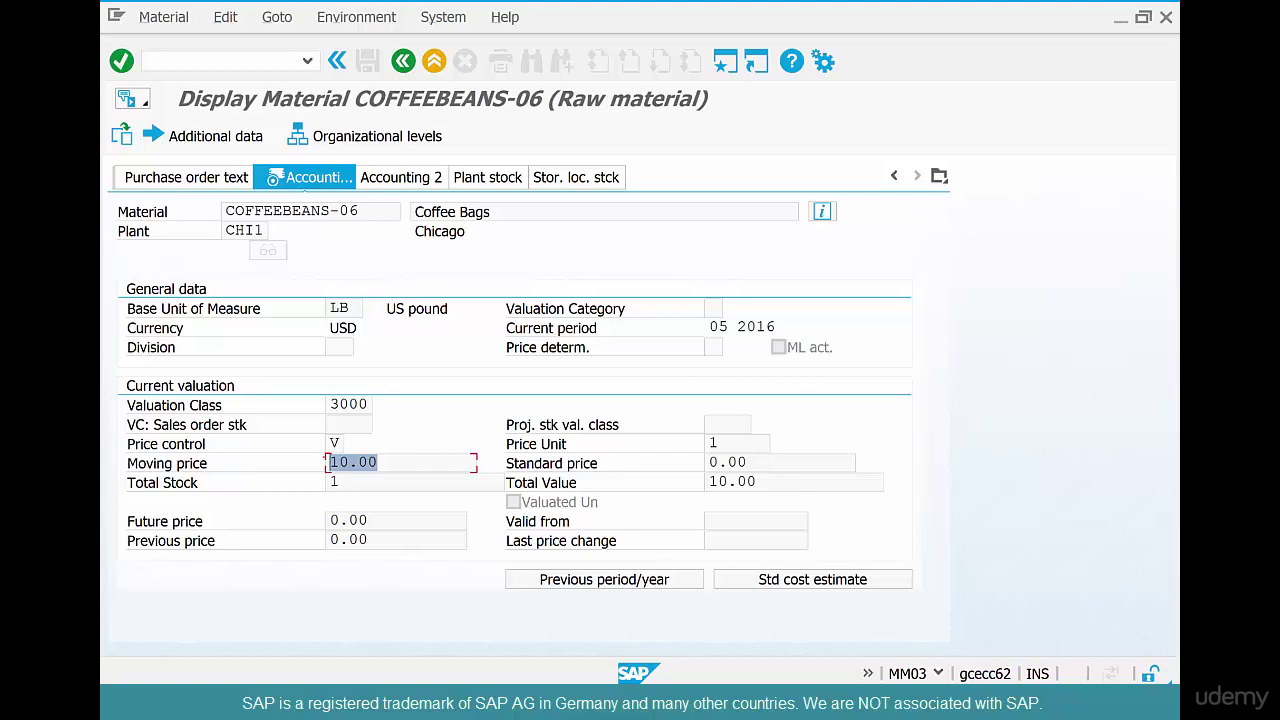
left_click_drag(756, 481, 708, 481)
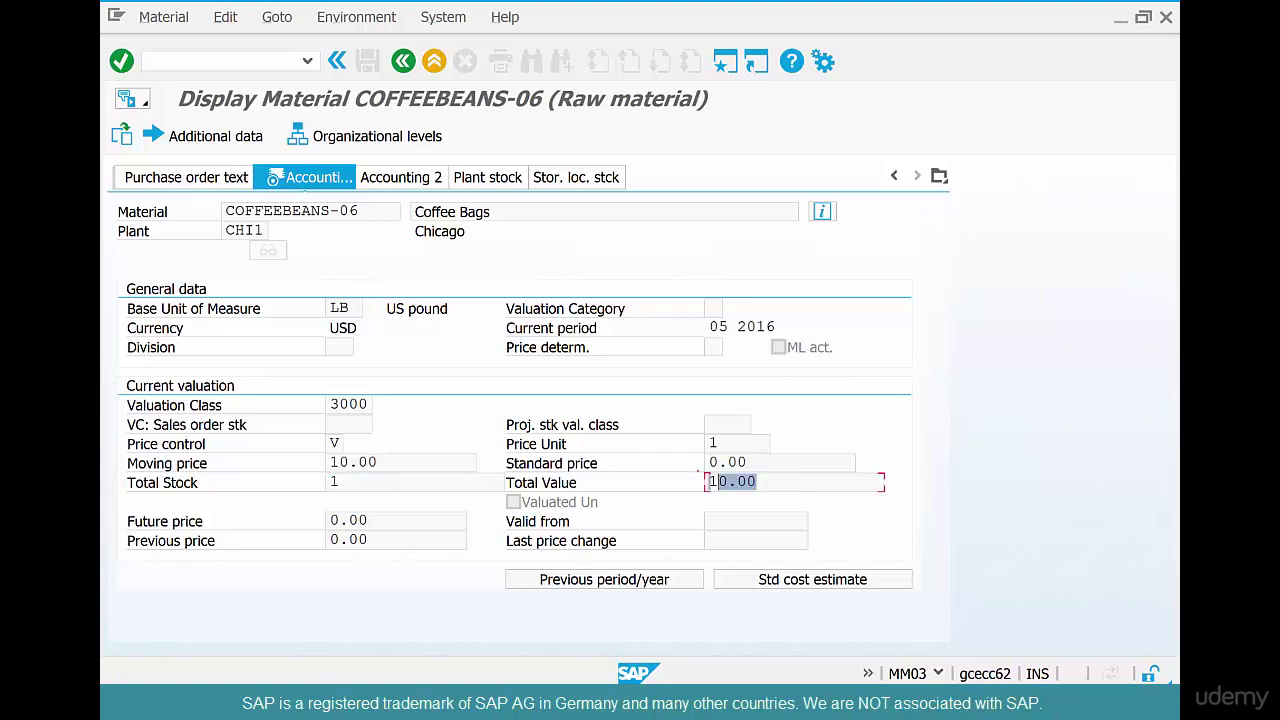
double_click(334, 481)
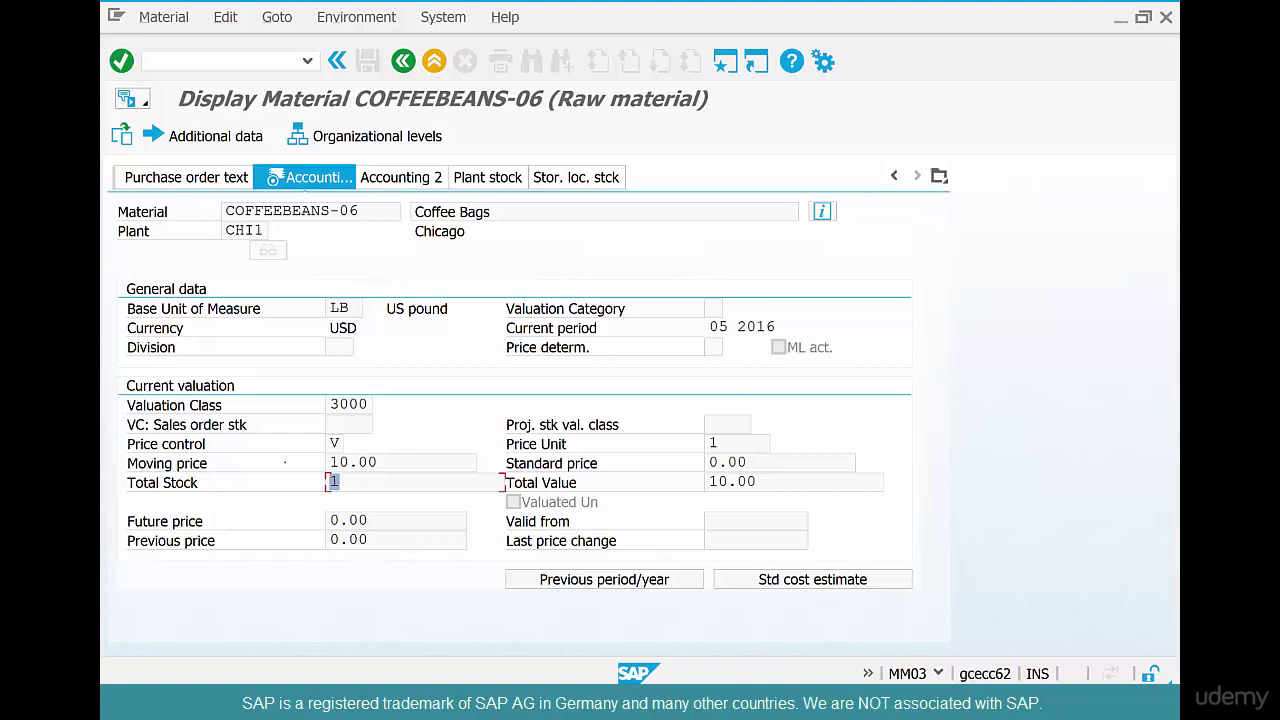
left_click(353, 462)
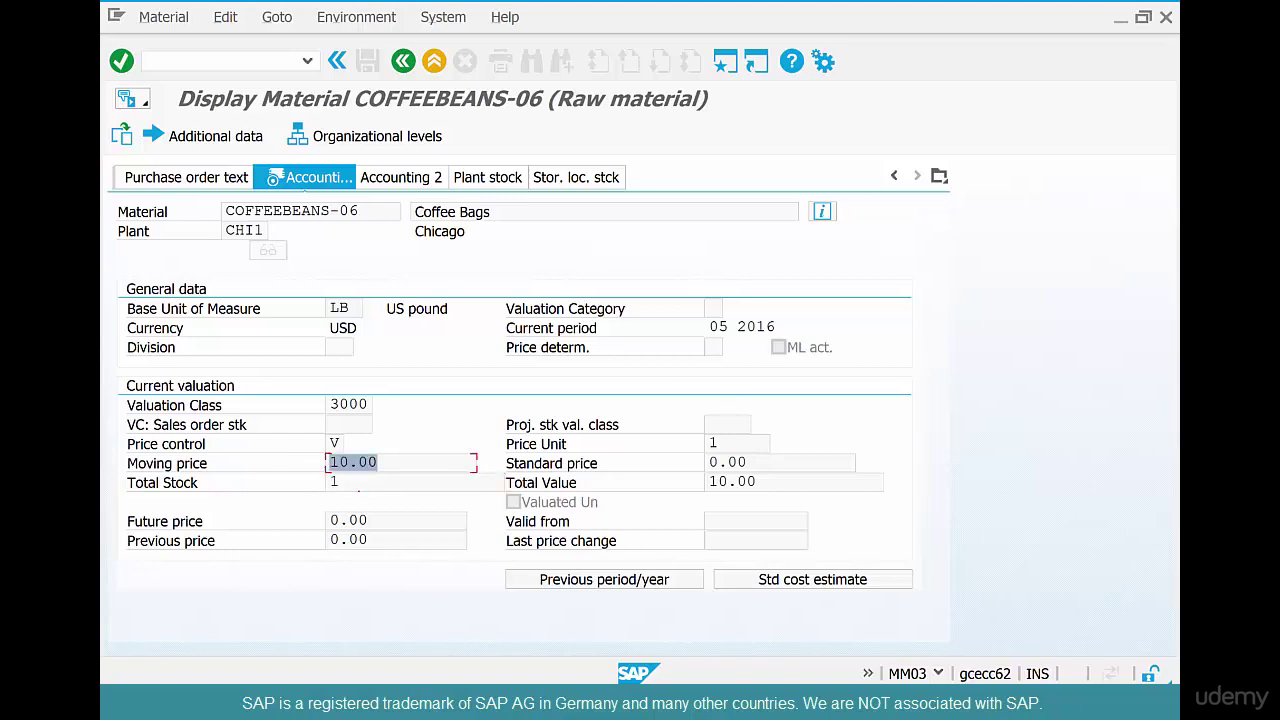
left_click(334, 481)
left_click(731, 481)
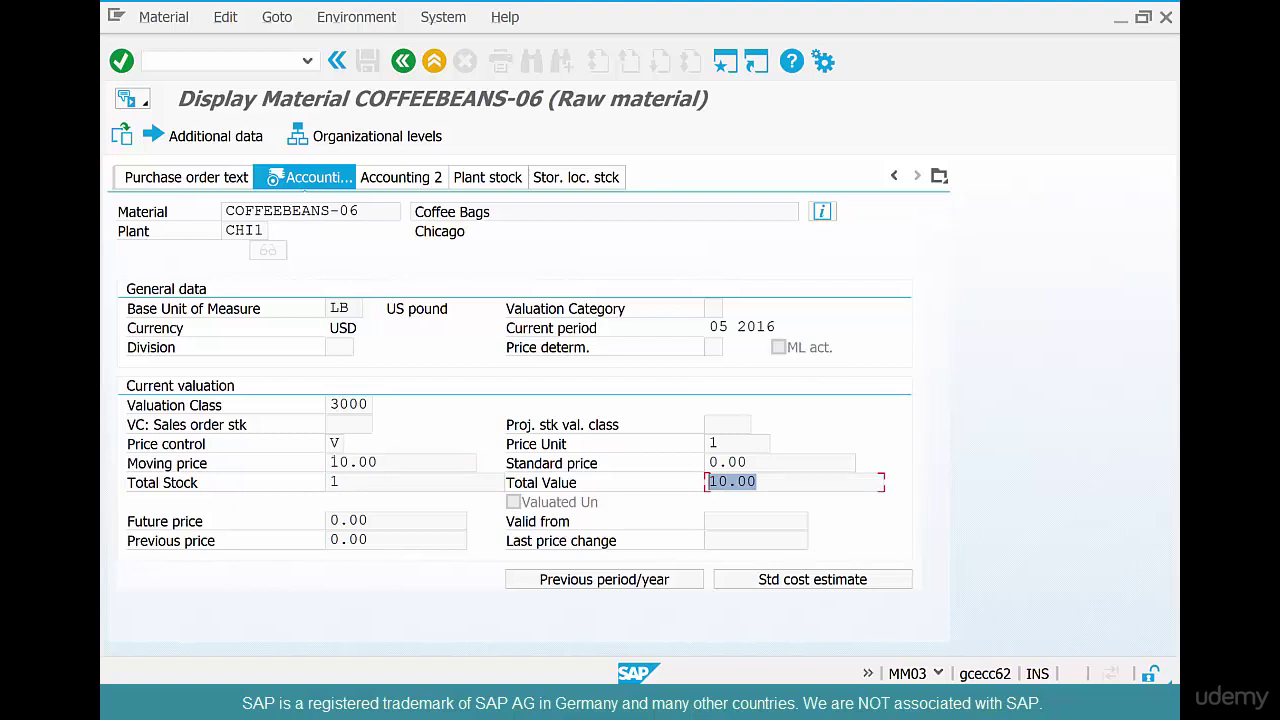
left_click(352, 462)
left_click(334, 481)
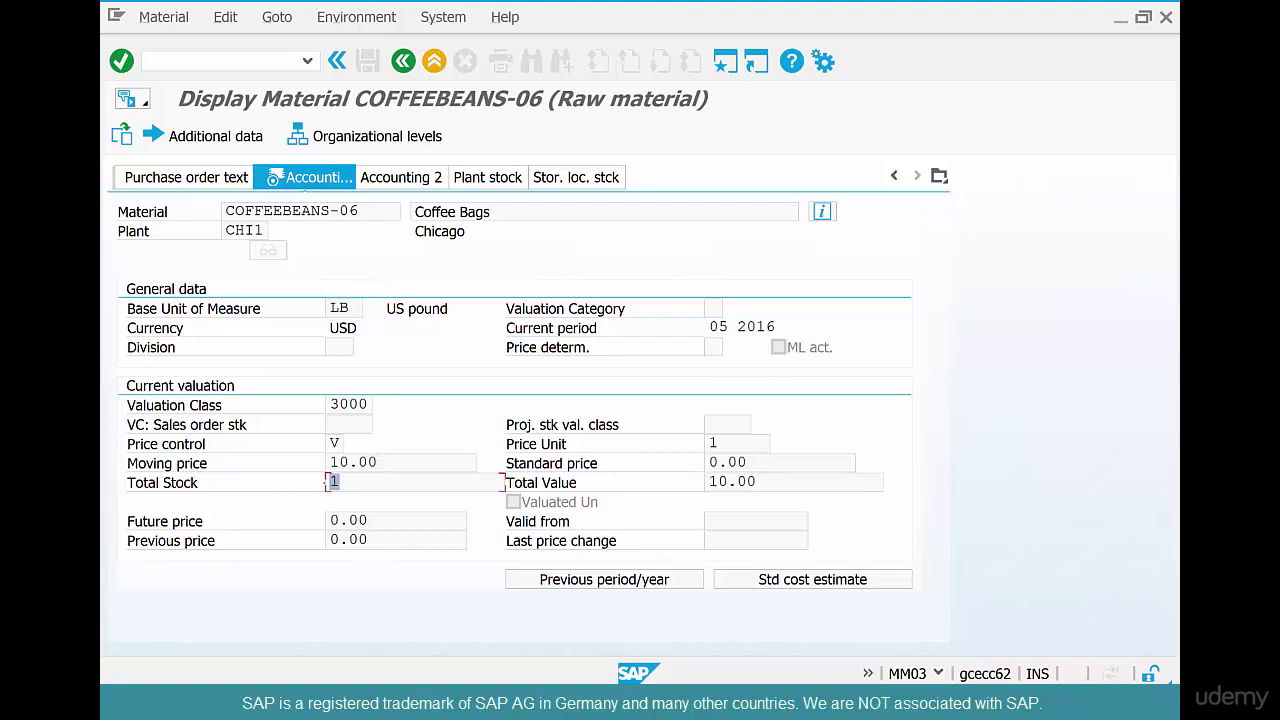
left_click(733, 481)
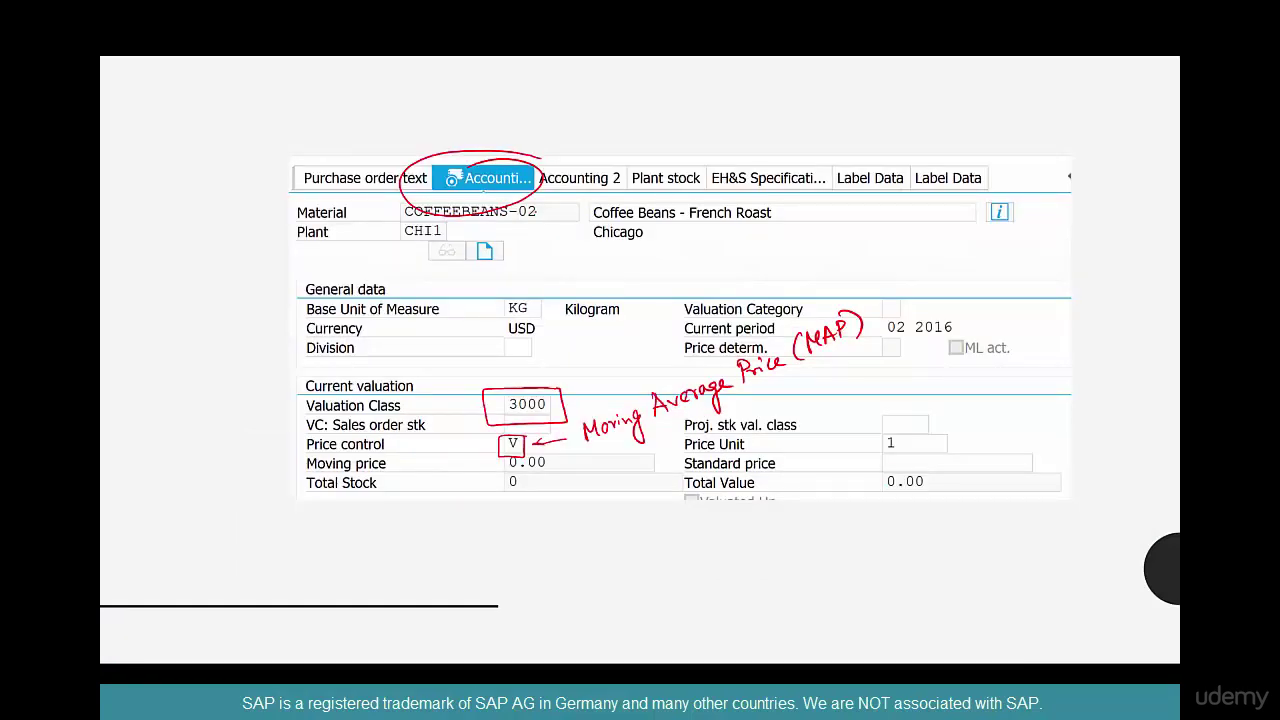
Write a 6 over the material number on the accounting slide
left_click_drag(541, 199, 535, 209)
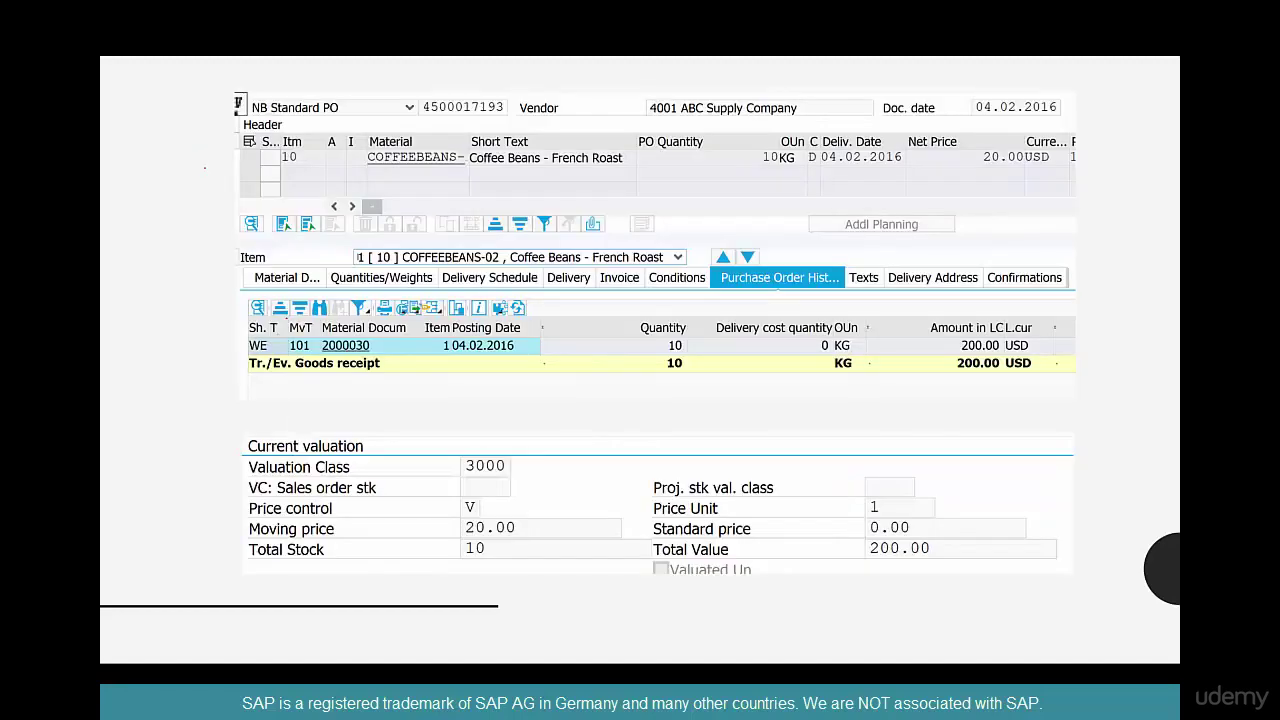
Label ① Create PO and ② Goods Receipt; tick moving price 20.00, stock 10 and value 200.00
mouse_move(204, 148)
left_mouse_down()
mouse_move(194, 165)
mouse_move(210, 146)
mouse_move(258, 145)
mouse_move(334, 108)
left_mouse_up()
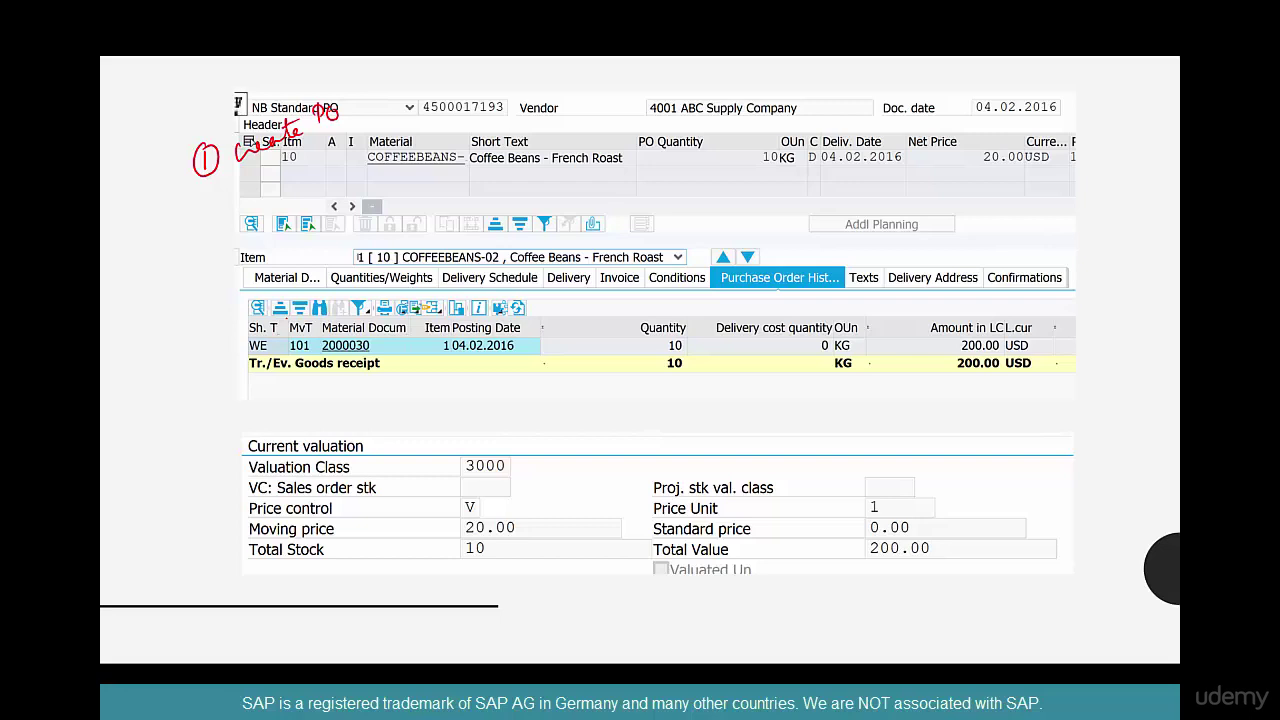
mouse_move(162, 338)
left_mouse_down()
mouse_move(172, 352)
mouse_move(176, 330)
mouse_move(204, 344)
mouse_move(318, 256)
left_mouse_up()
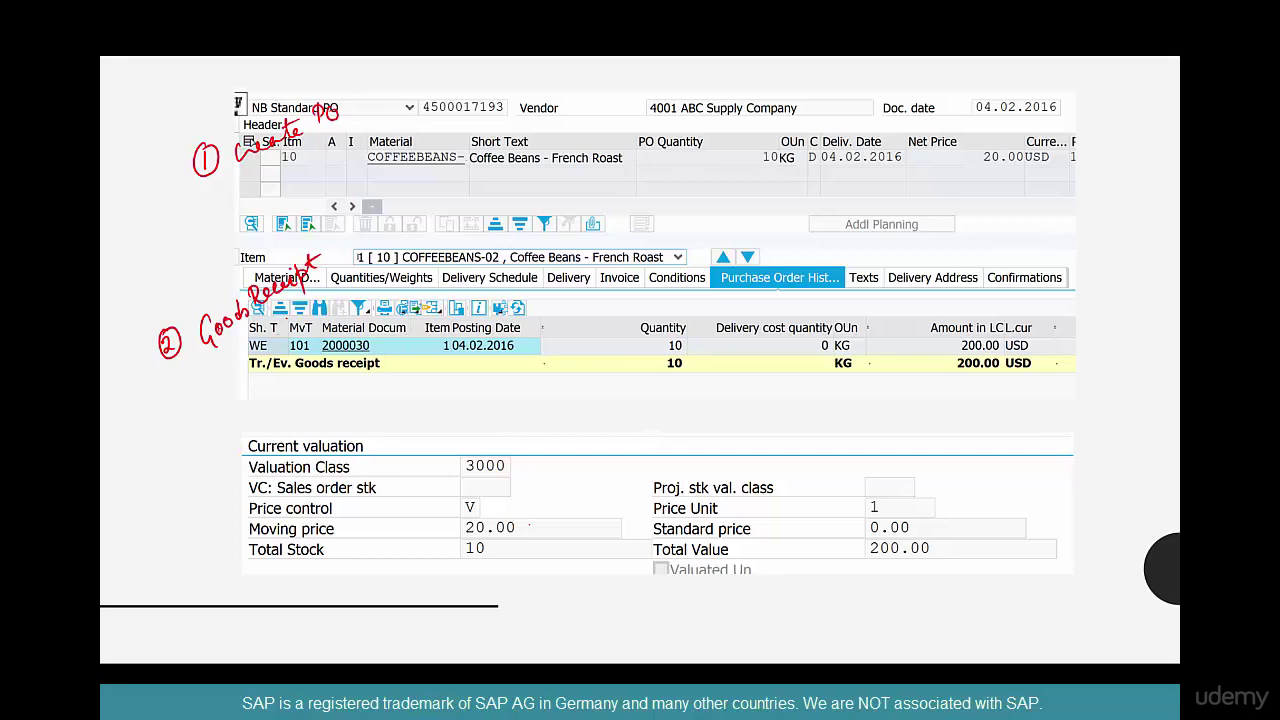
left_click_drag(526, 518, 561, 495)
left_click_drag(509, 553, 545, 532)
left_click_drag(944, 538, 985, 521)
mouse_move(560, 522)
left_mouse_down()
mouse_move(552, 556)
mouse_move(588, 540)
mouse_move(576, 528)
mouse_move(640, 603)
mouse_move(862, 556)
left_mouse_up()
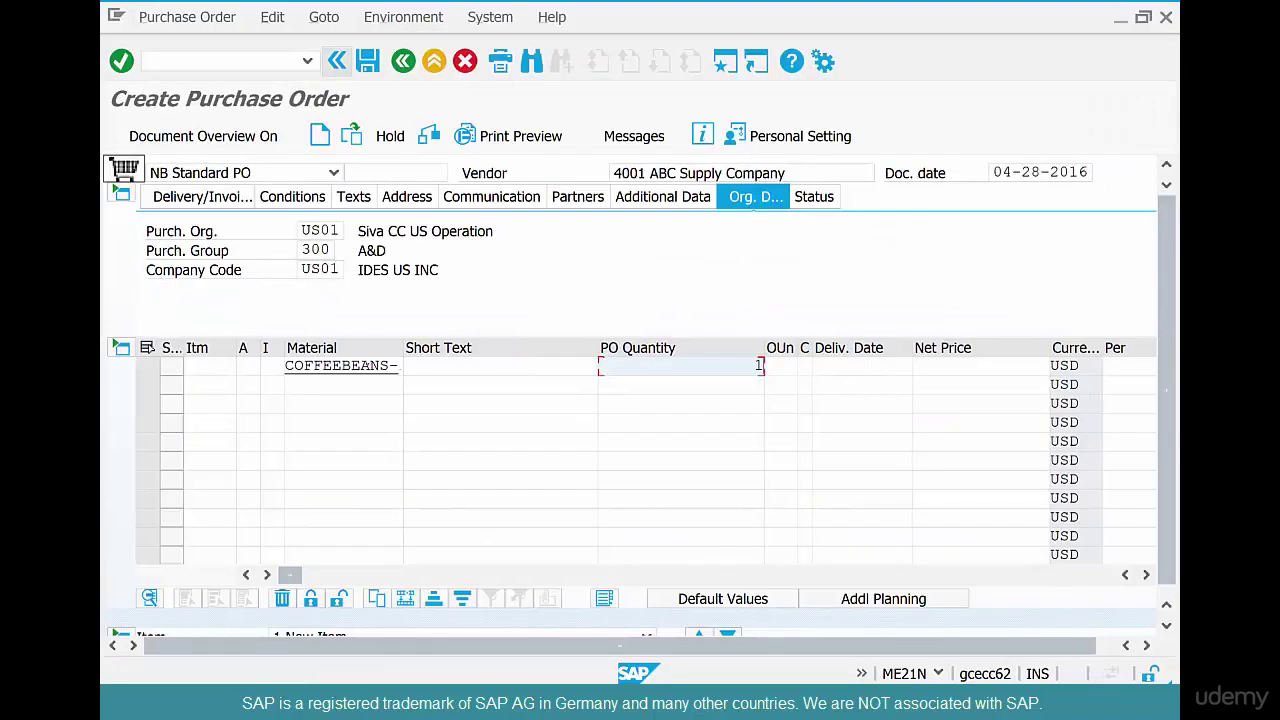
Set the PO item quantity to 2 and the plant to CHI1 (Chicago)
key("BackSpace")
type("2")
key("Tab")
key("Tab")
key("Tab")
key("Tab")
key("Tab")
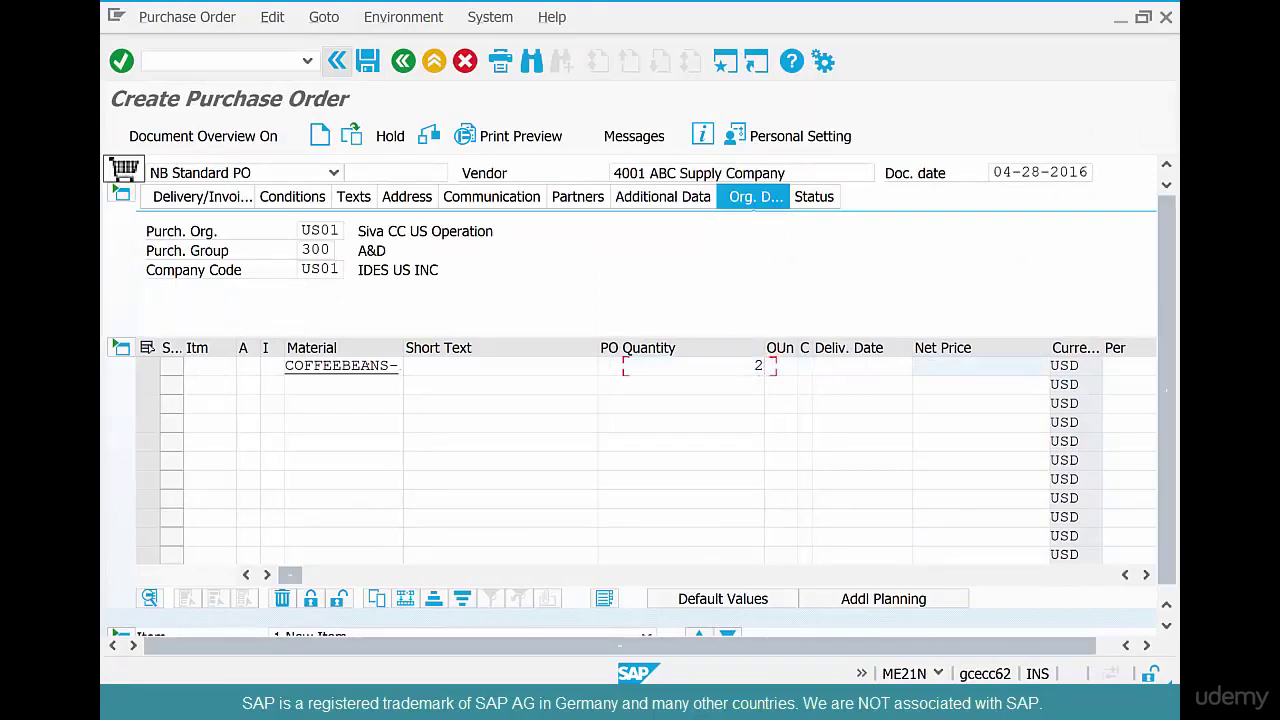
key("Tab")
key("Tab")
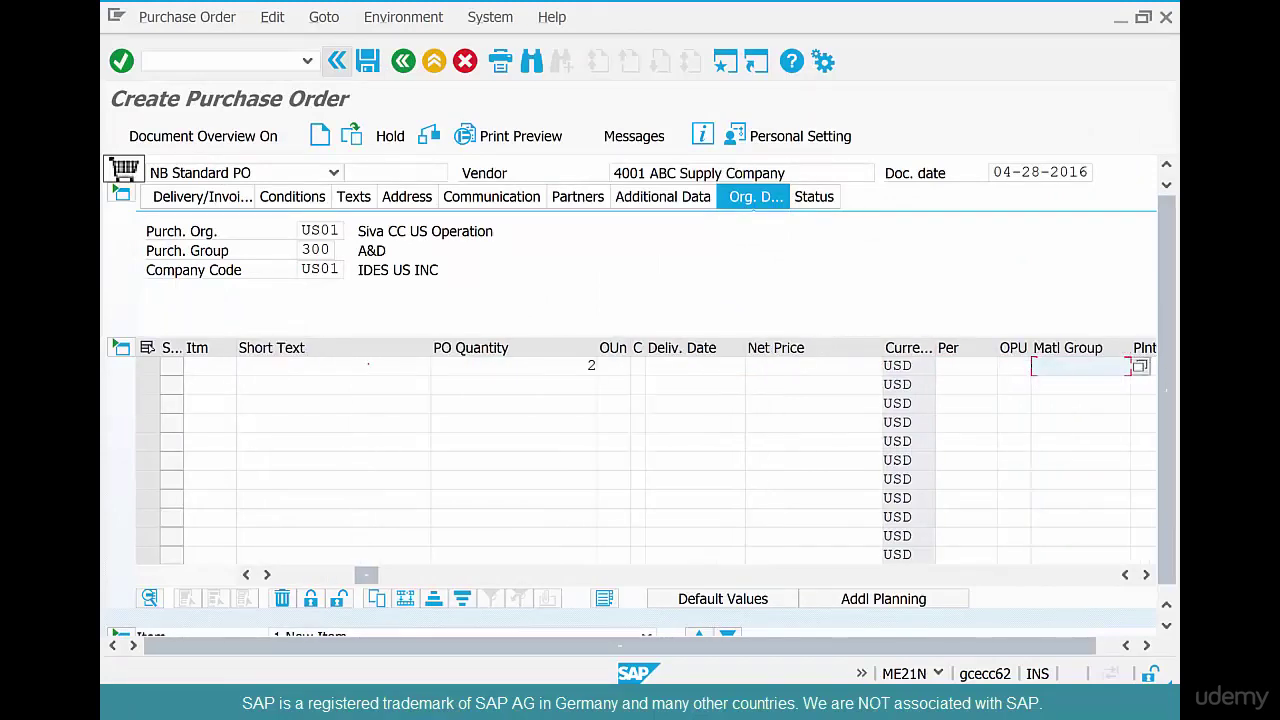
type("ch")
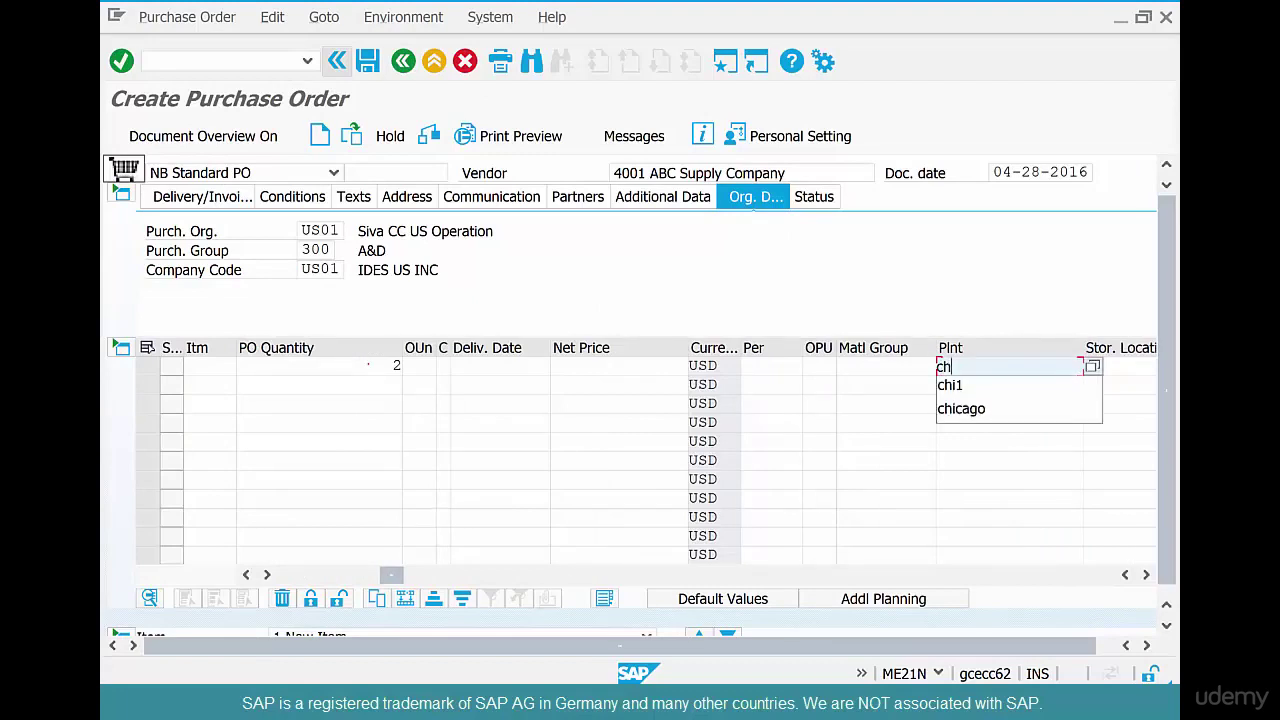
key("Down")
key("Return")
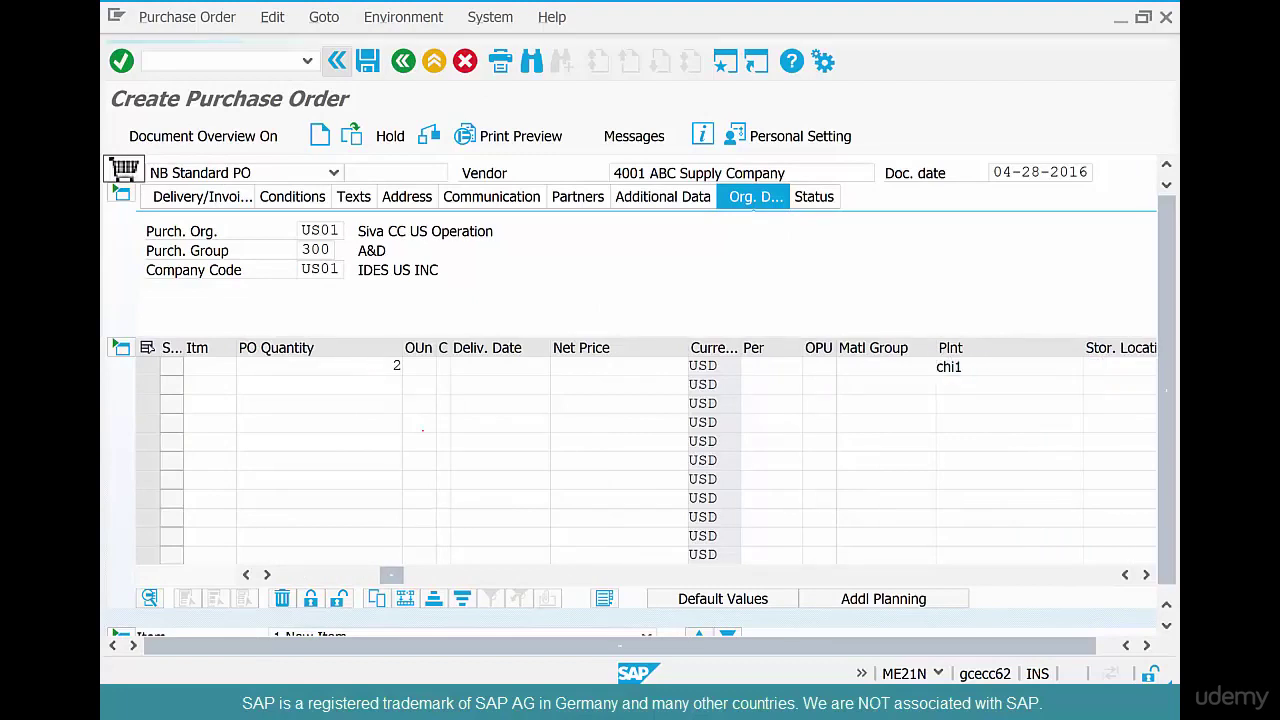
key("Return")
Change the PBXX gross price to 20.00 and save the purchase order
double_click(563, 481)
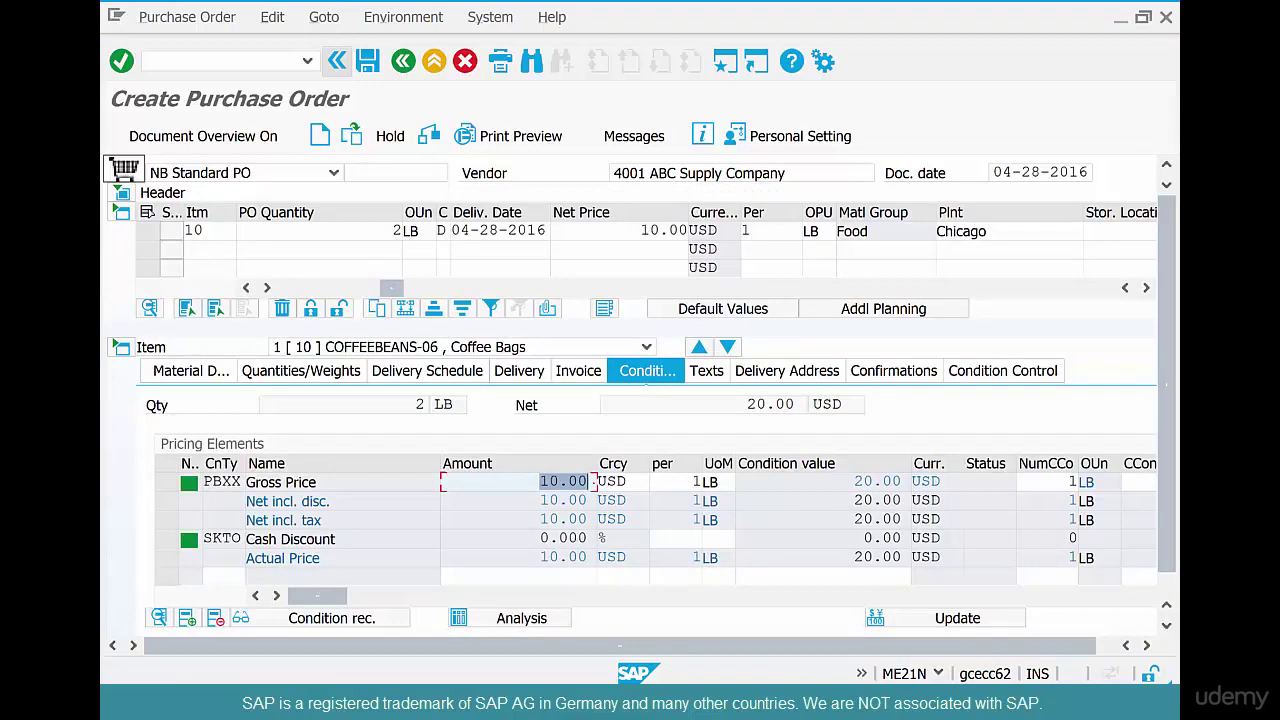
type("20")
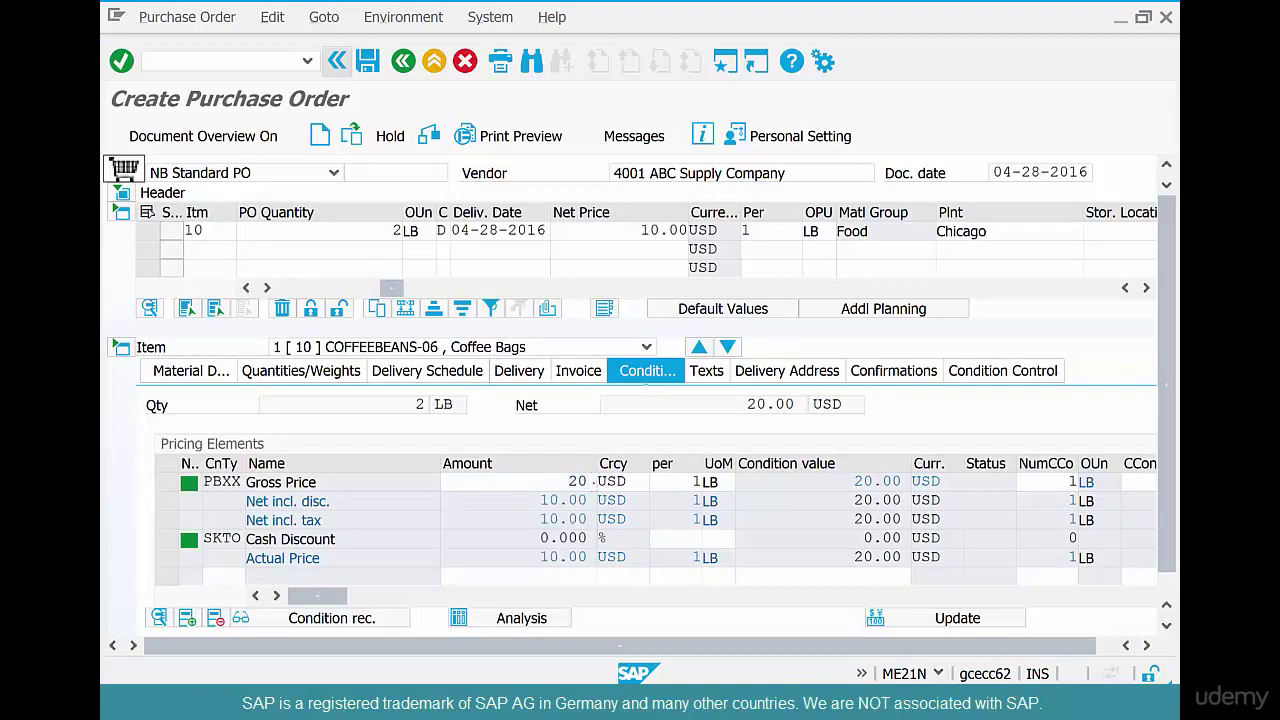
key("Return")
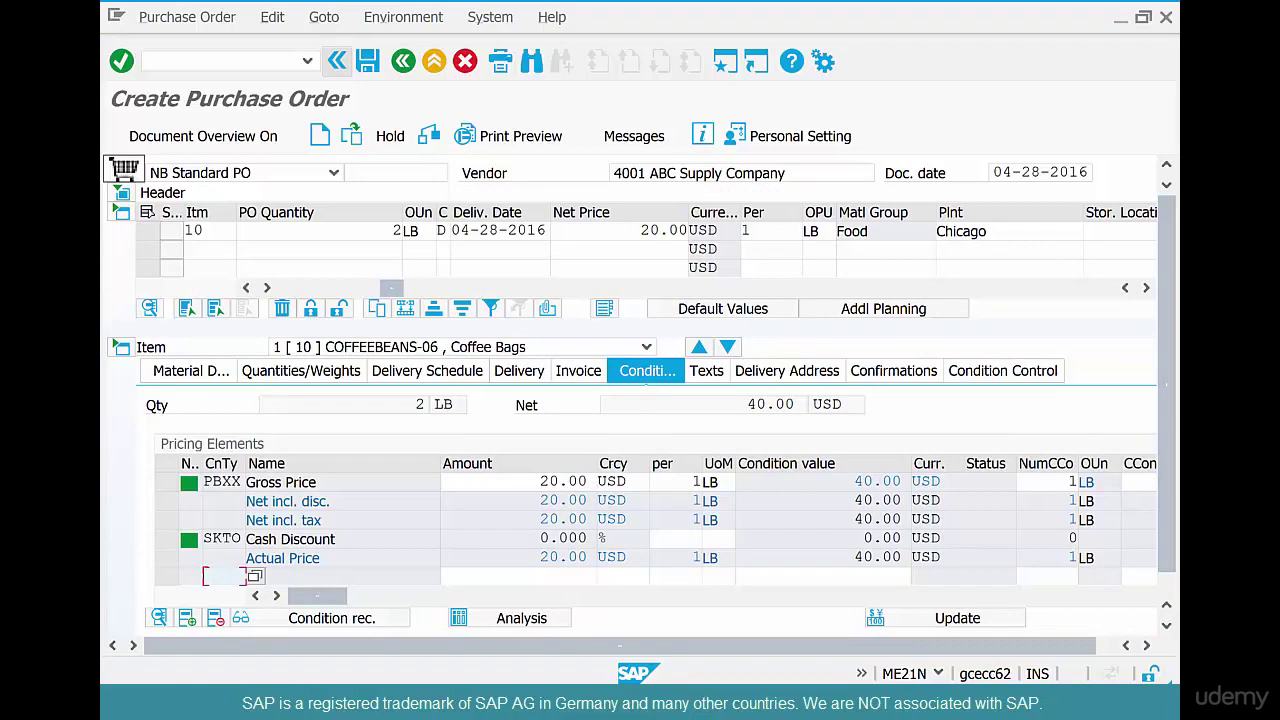
left_click(367, 61)
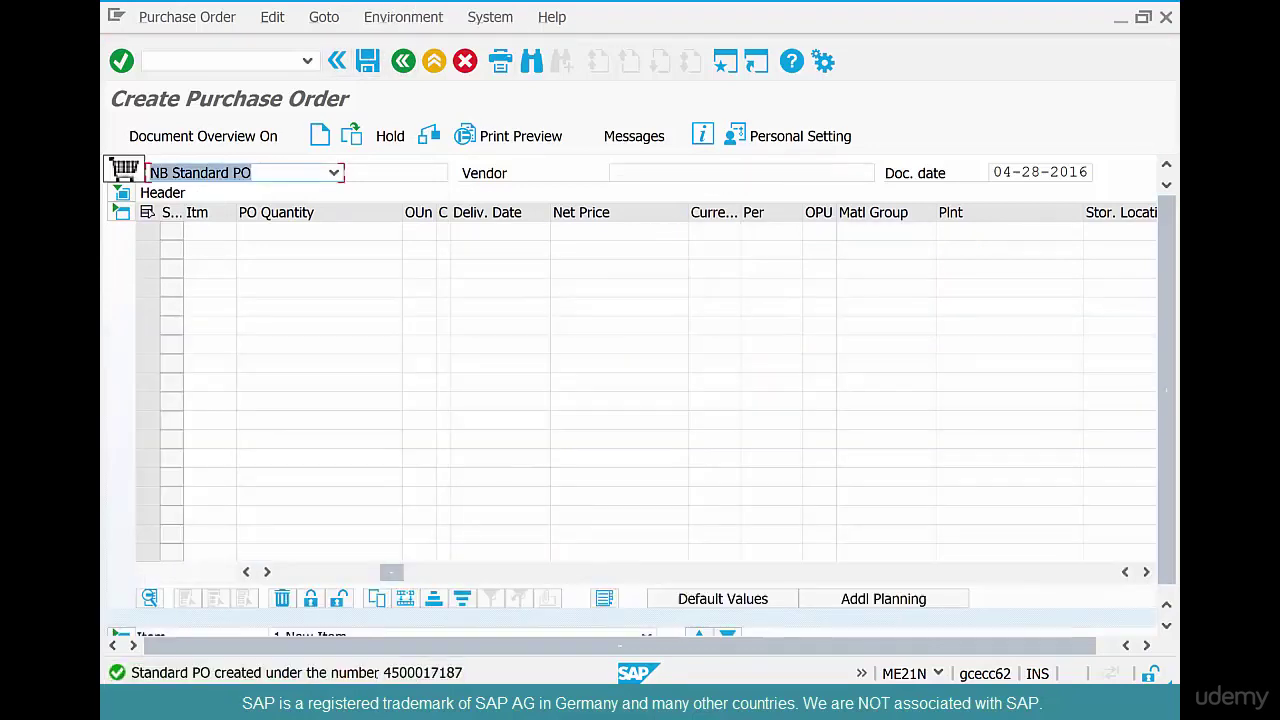
double_click(200, 672)
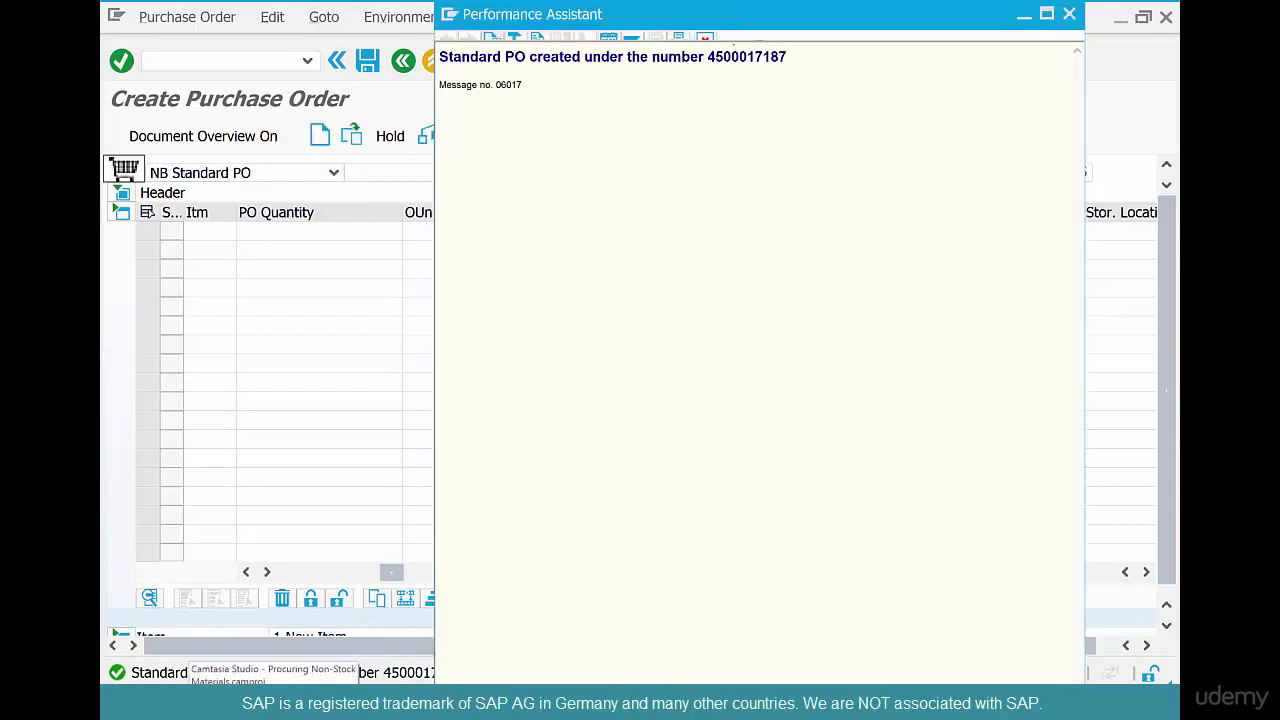
double_click(746, 57)
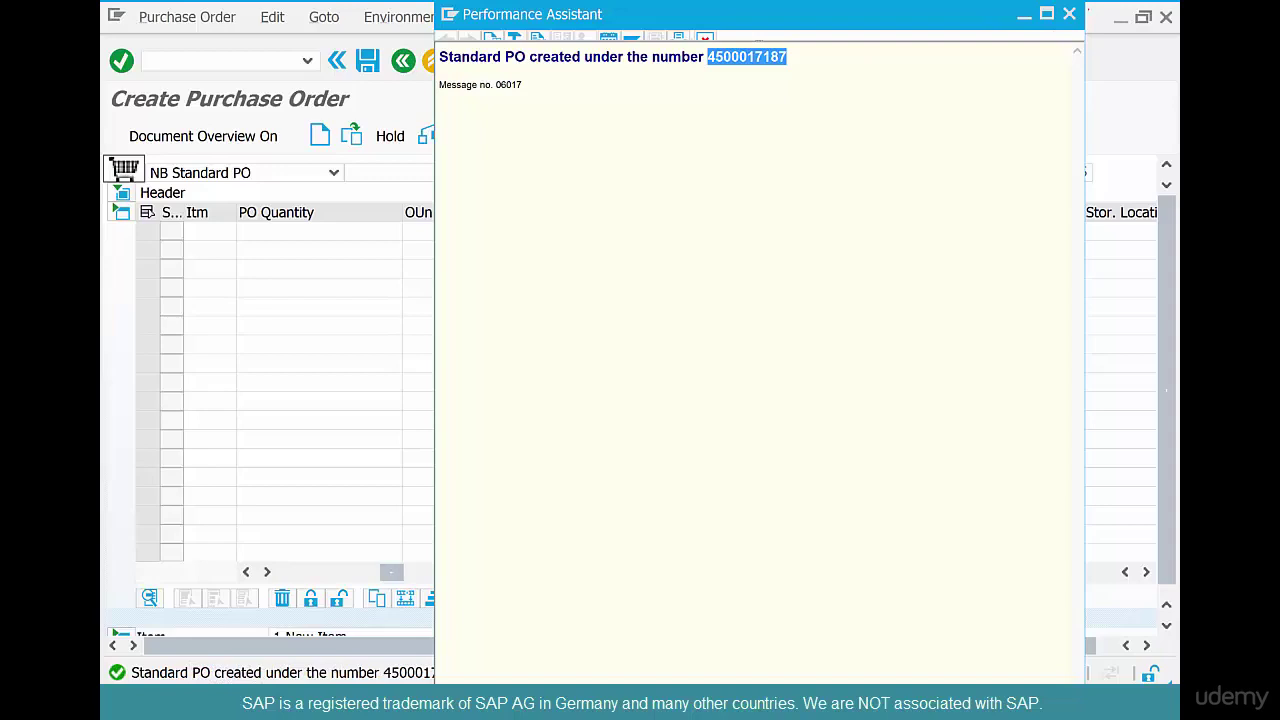
left_click(1069, 14)
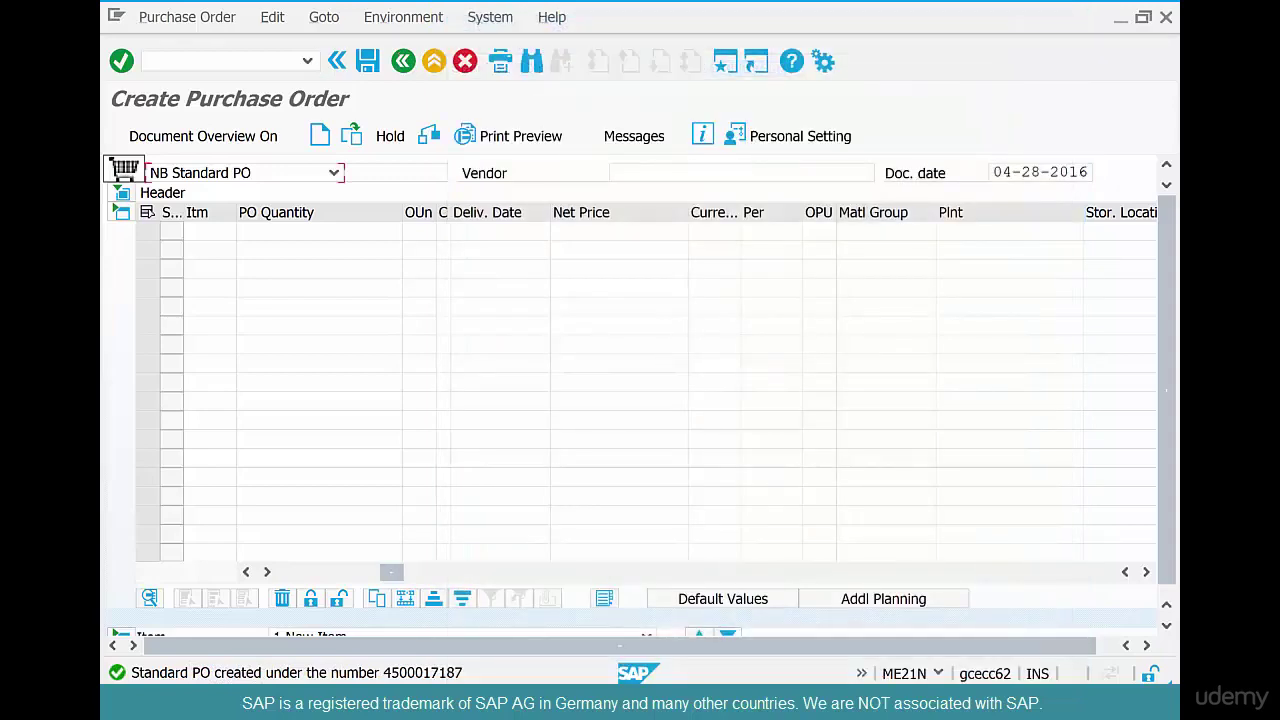
Post the goods receipt in MIGO for the second PO's 2 LB of Coffee Bags
key("F3")
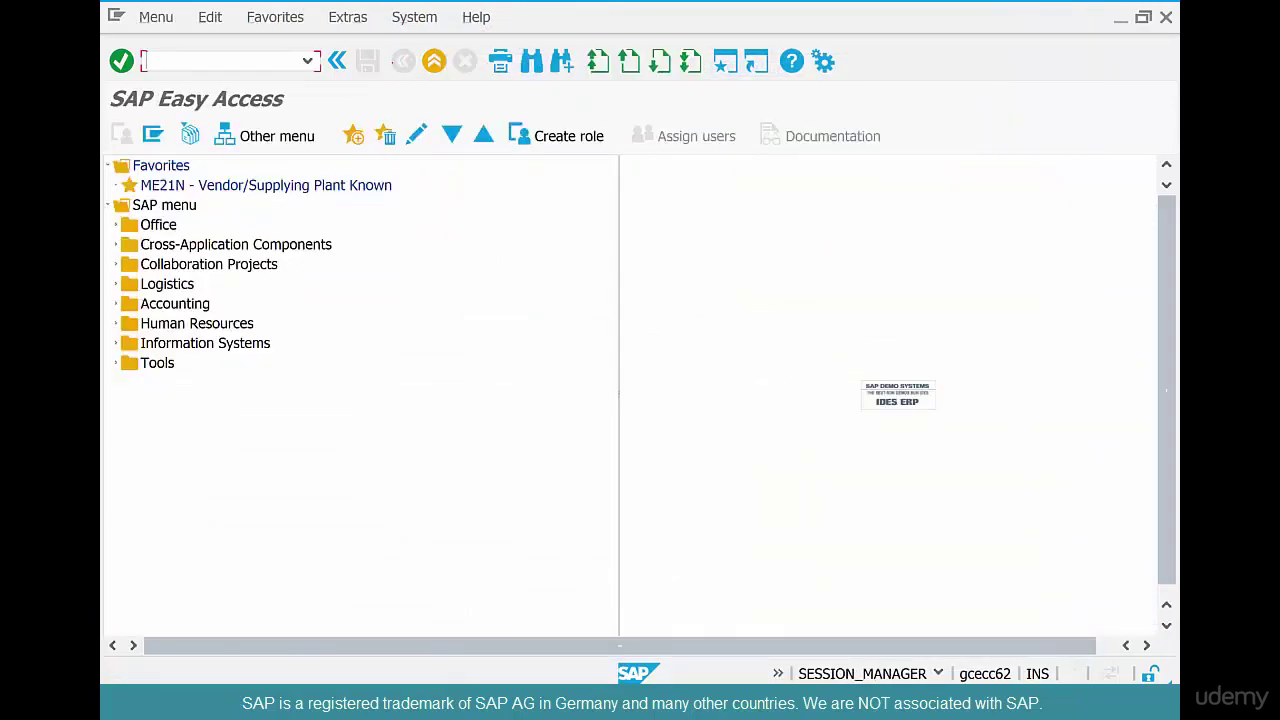
type("migo")
key("Return")
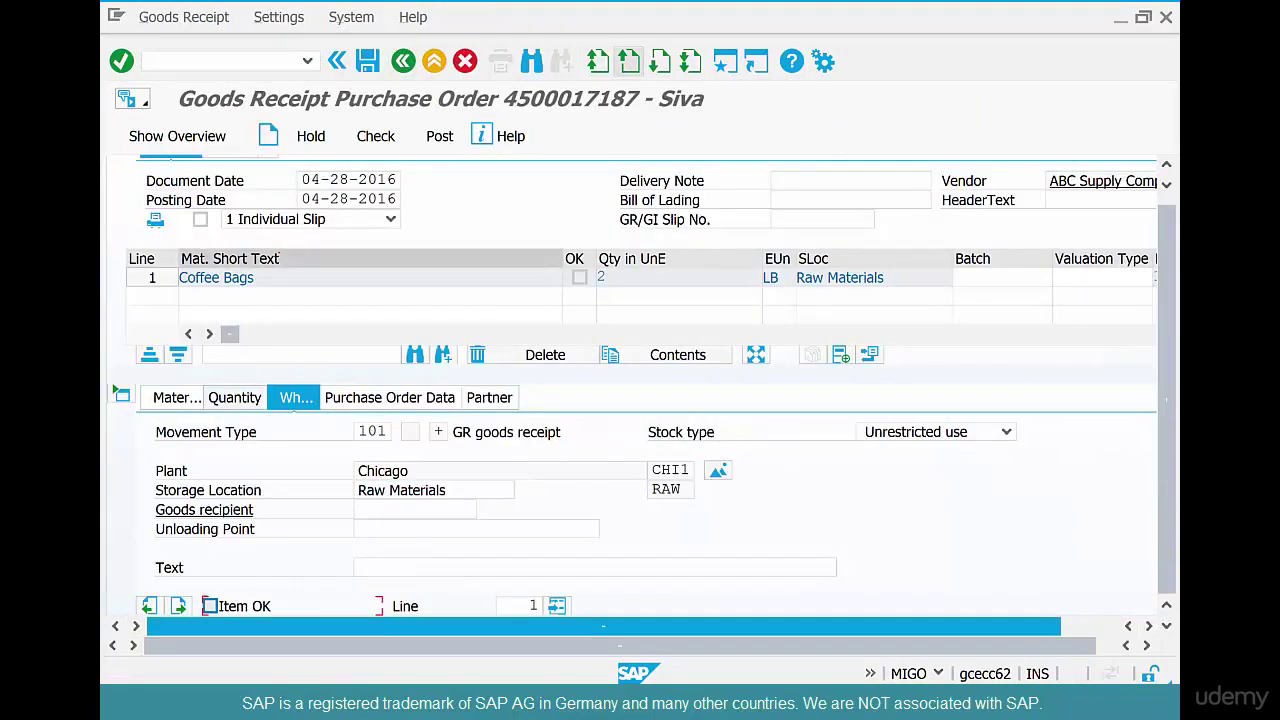
left_click(209, 606)
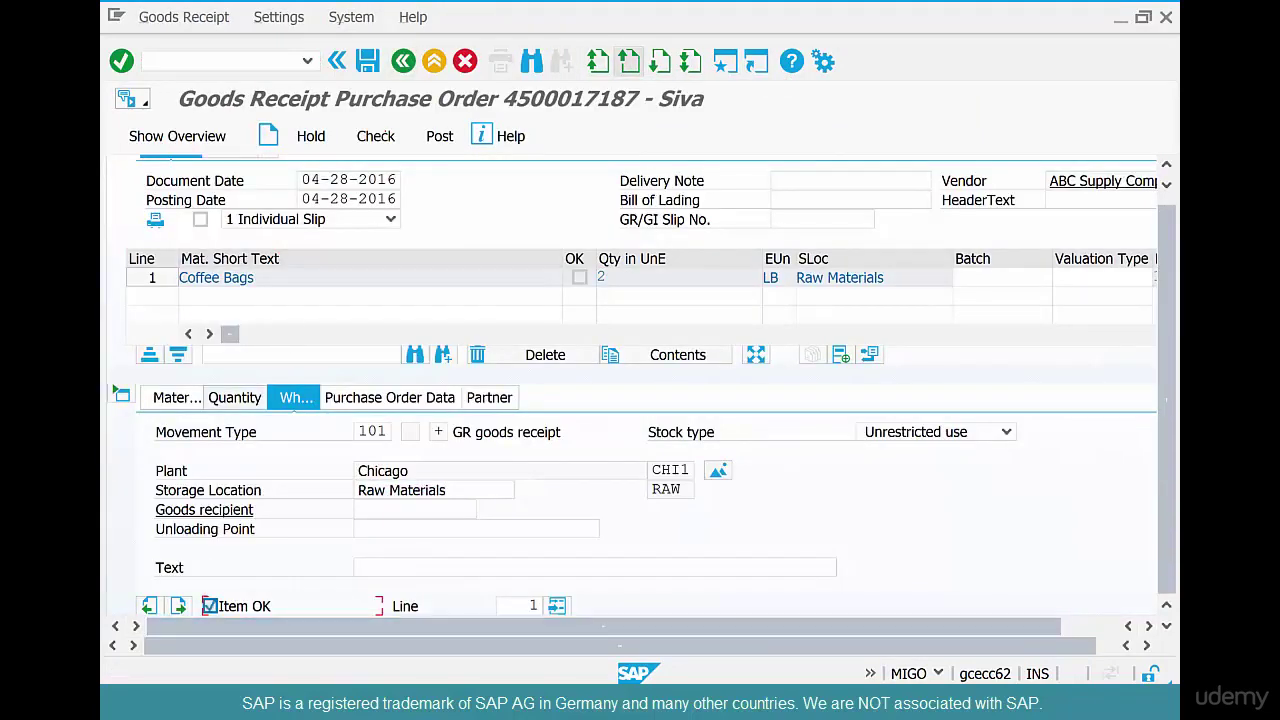
left_click(367, 61)
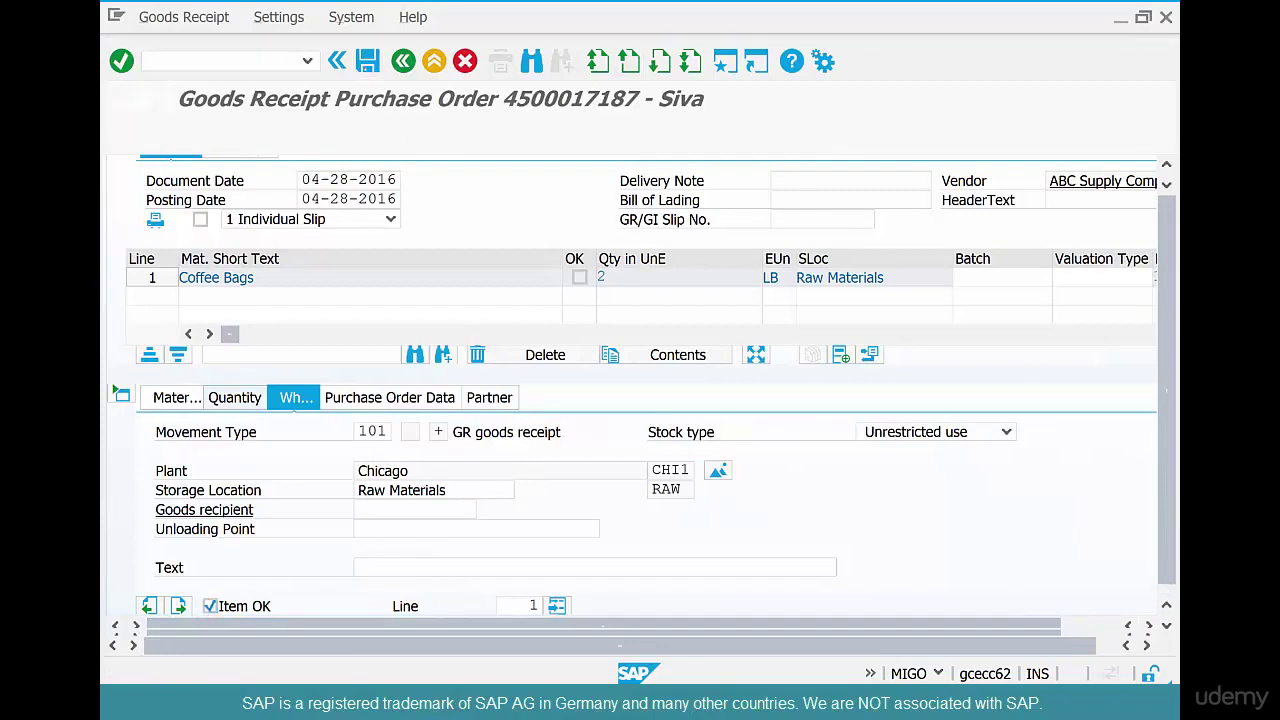
key("alt+Tab")
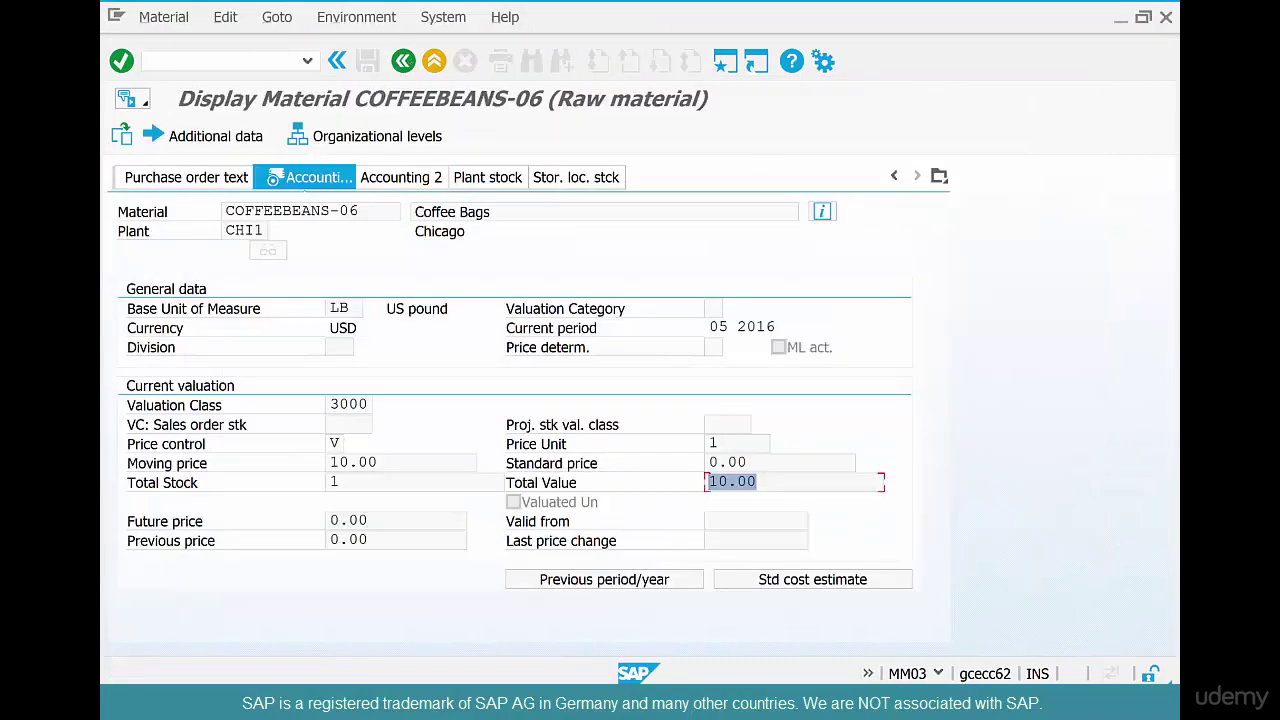
Display COFFEEBEANS-06's Accounting 1 view for plant CHI1 (Chicago)
left_click(403, 61)
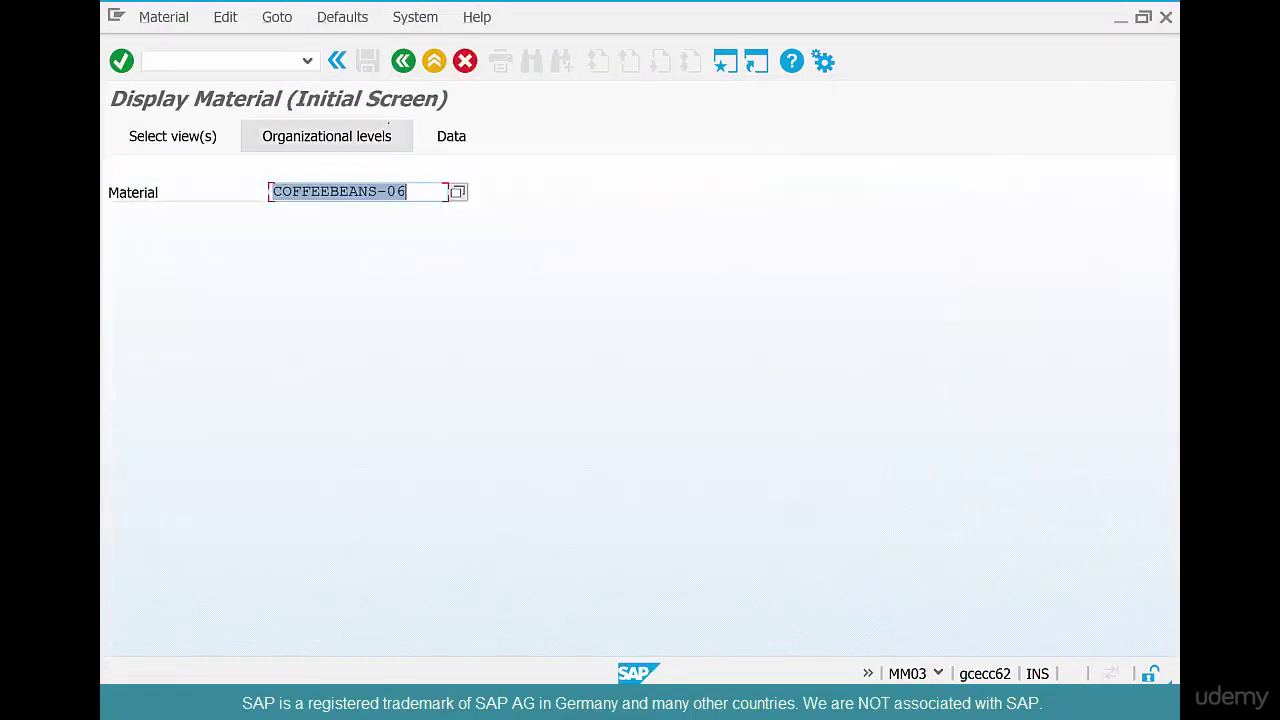
key("Return")
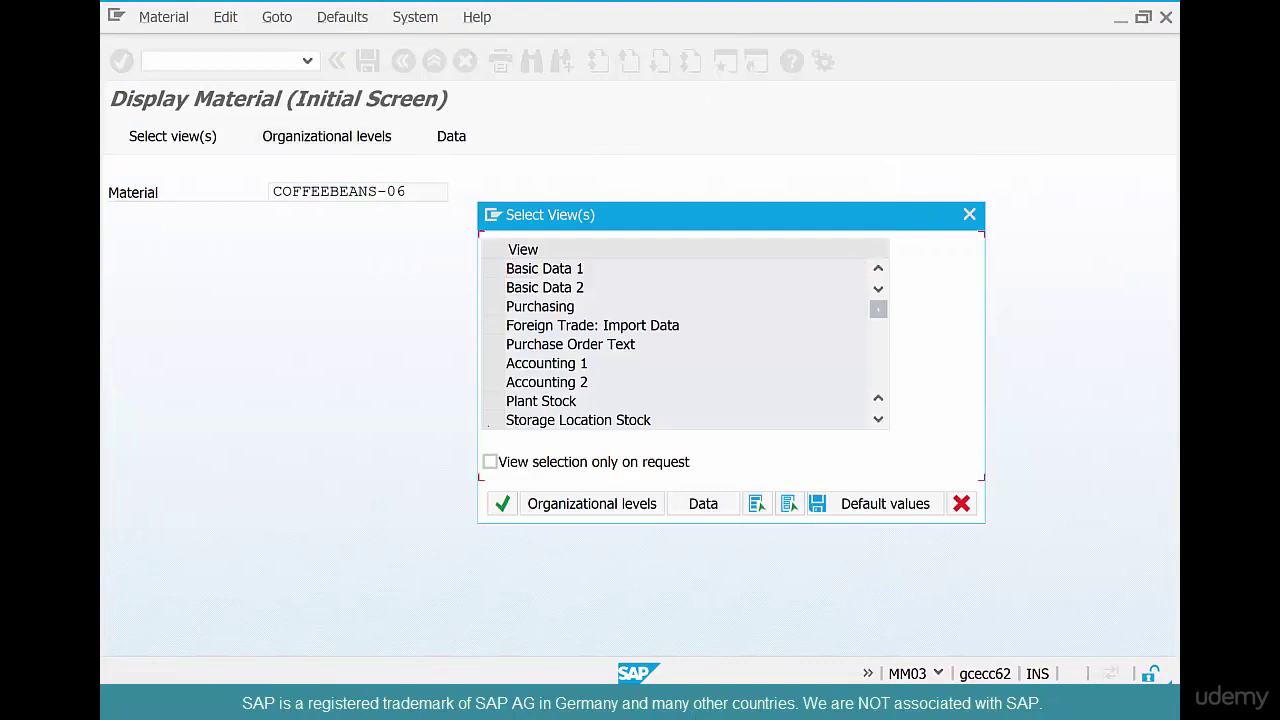
left_click(494, 363)
left_click(502, 503)
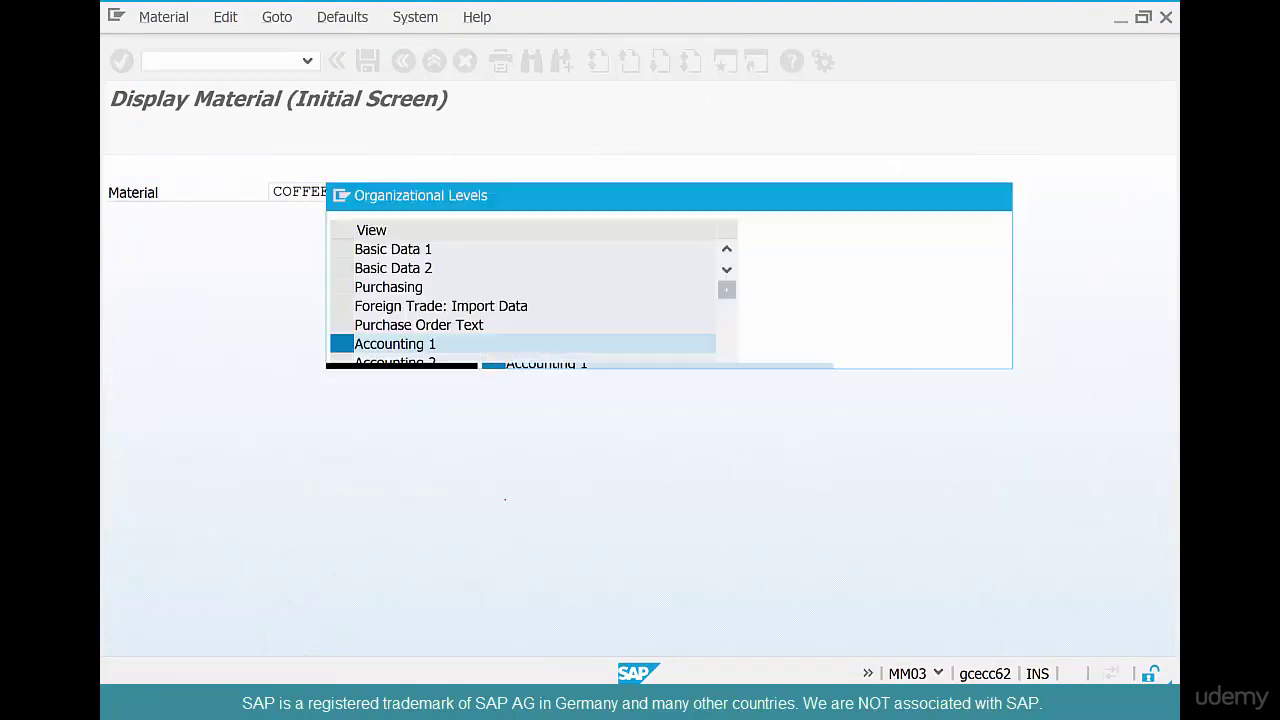
type("c")
key("Down")
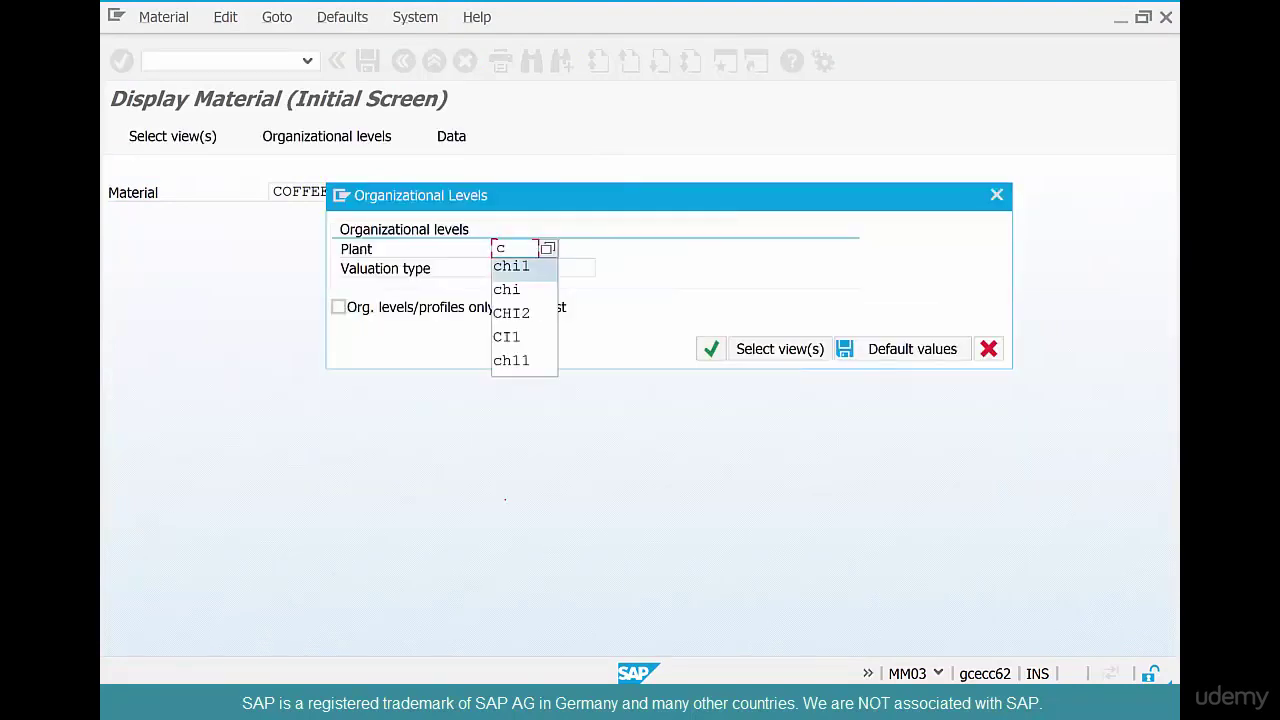
key("Return")
key("Return")
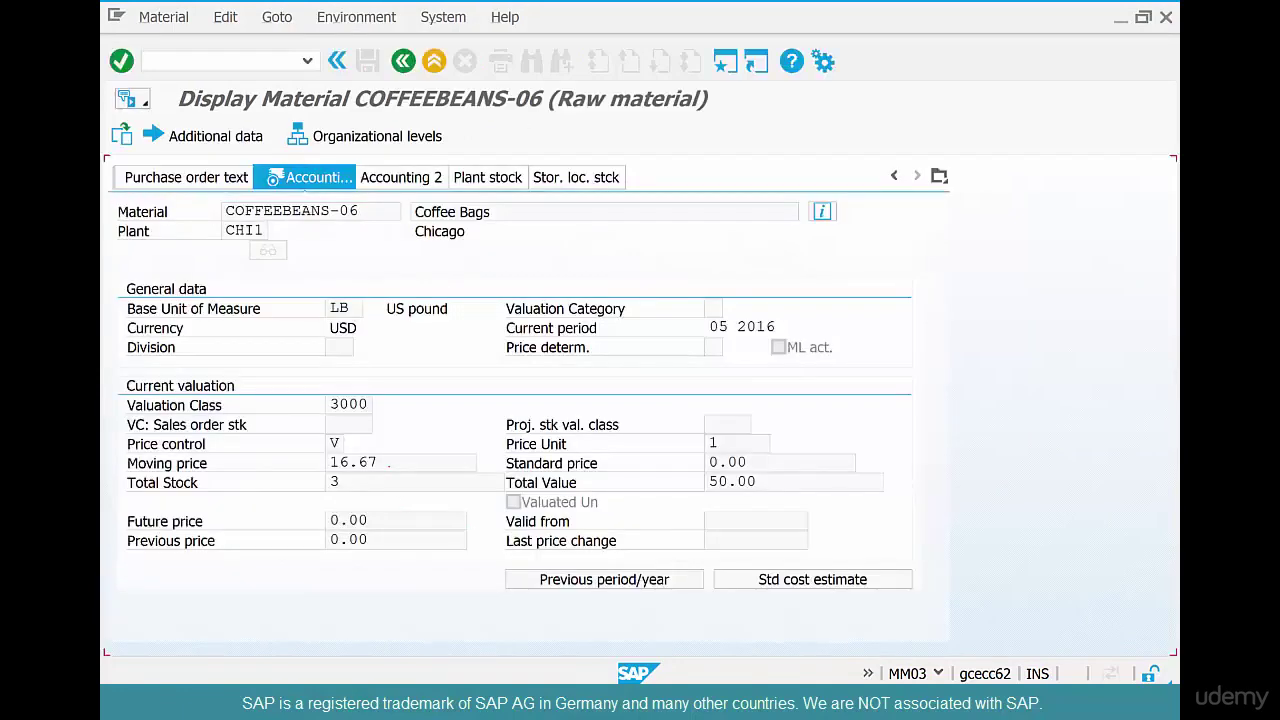
Highlight moving price 16.67, total stock 3 and total value 50.00
left_click_drag(389, 462, 330, 462)
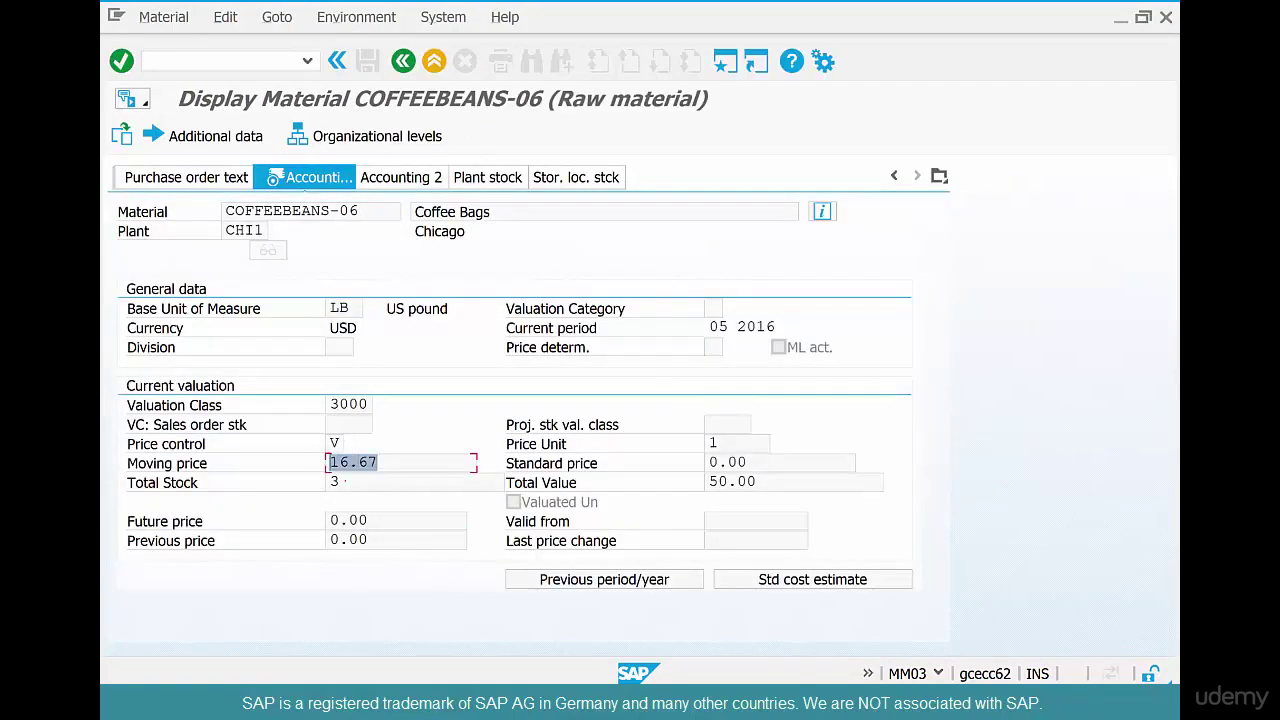
double_click(334, 482)
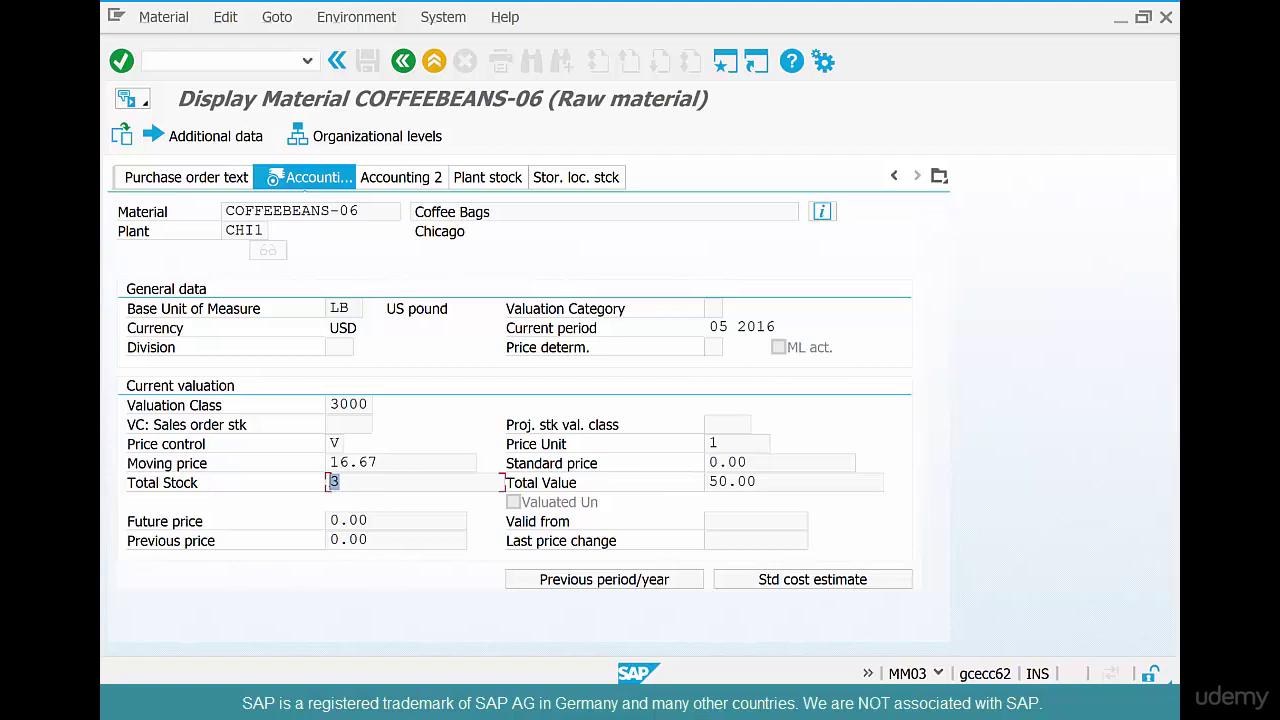
double_click(747, 481)
left_click_drag(690, 480, 684, 478)
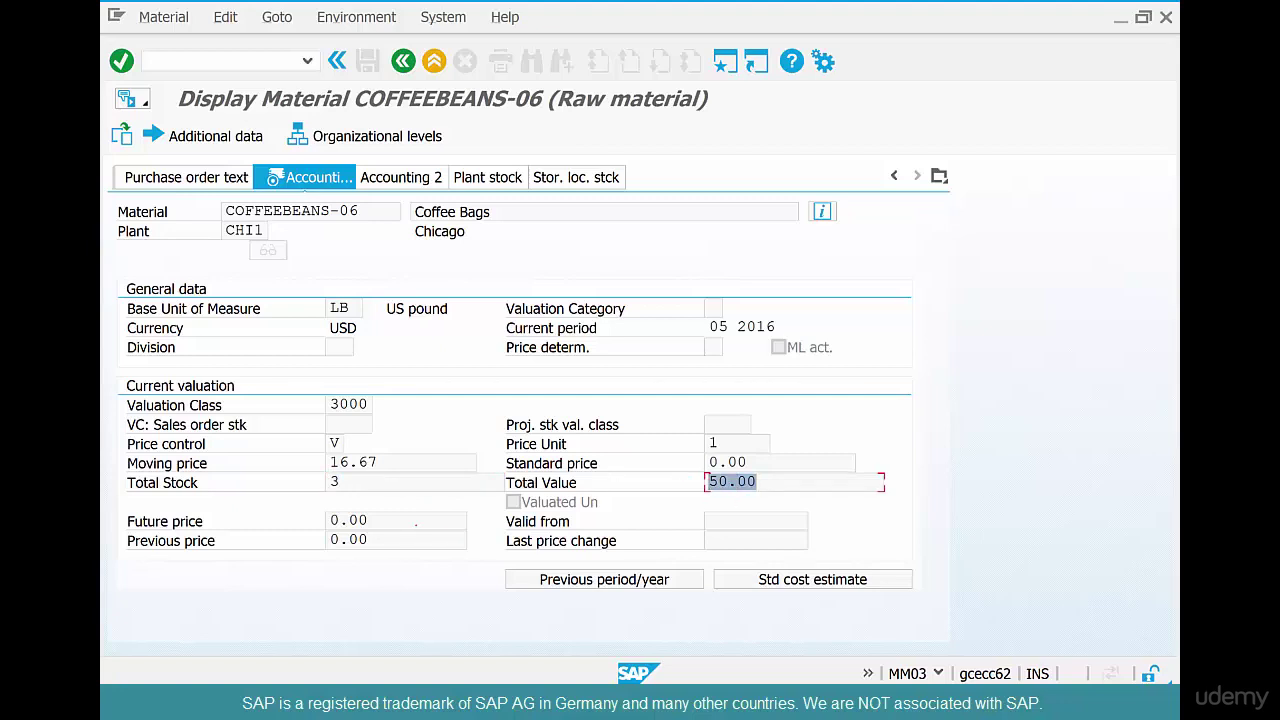
left_click_drag(403, 460, 322, 482)
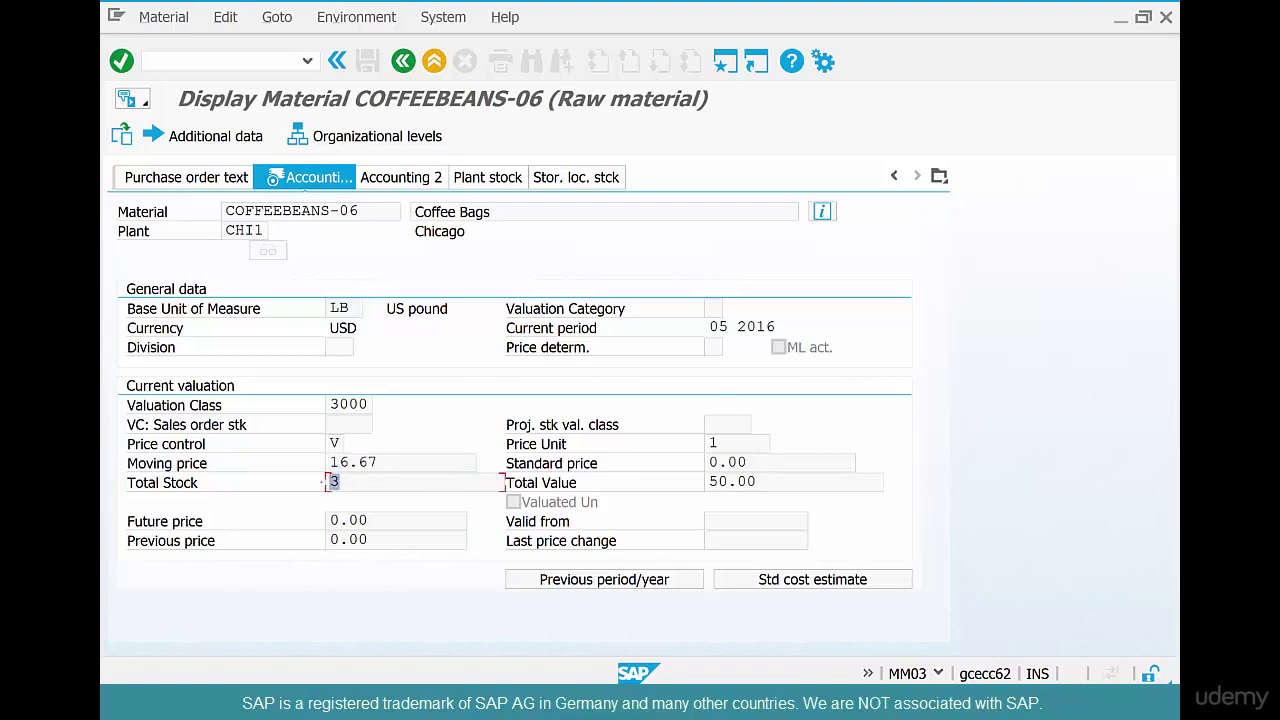
Calculate 16.67 × 3 in Windows Calculator, giving 50.01
key("super+r")
type("c")
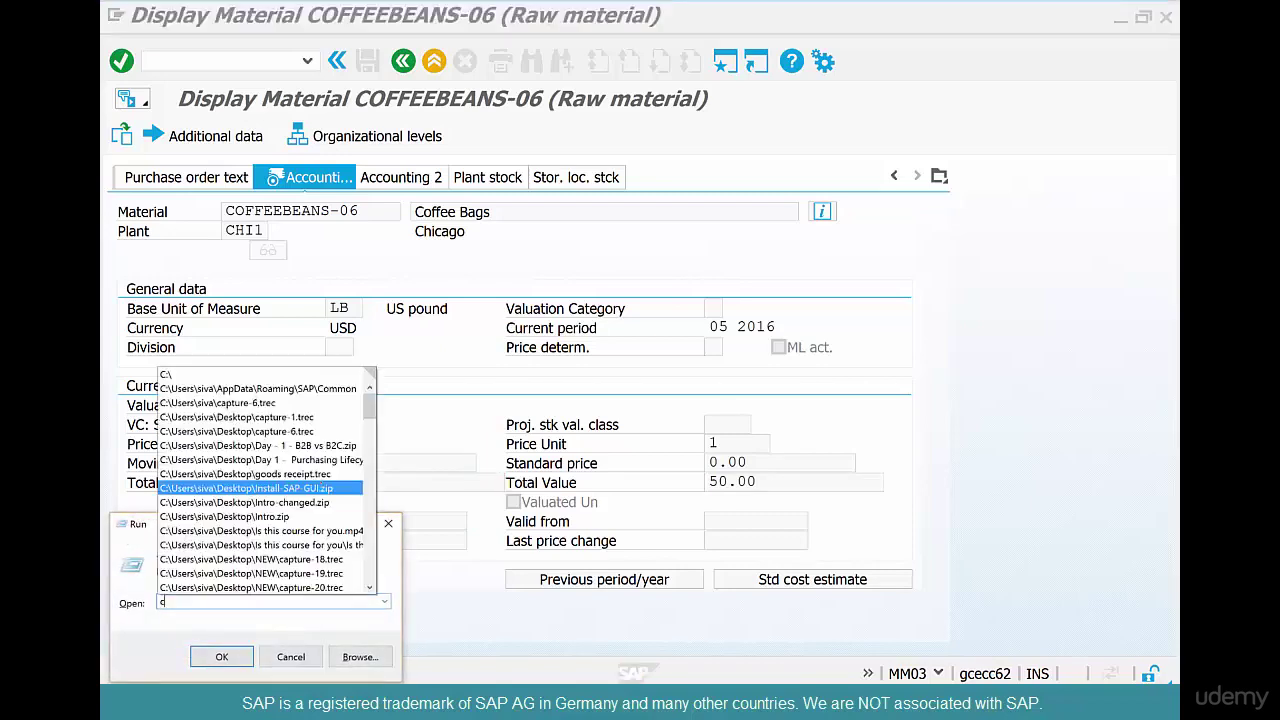
type("alc")
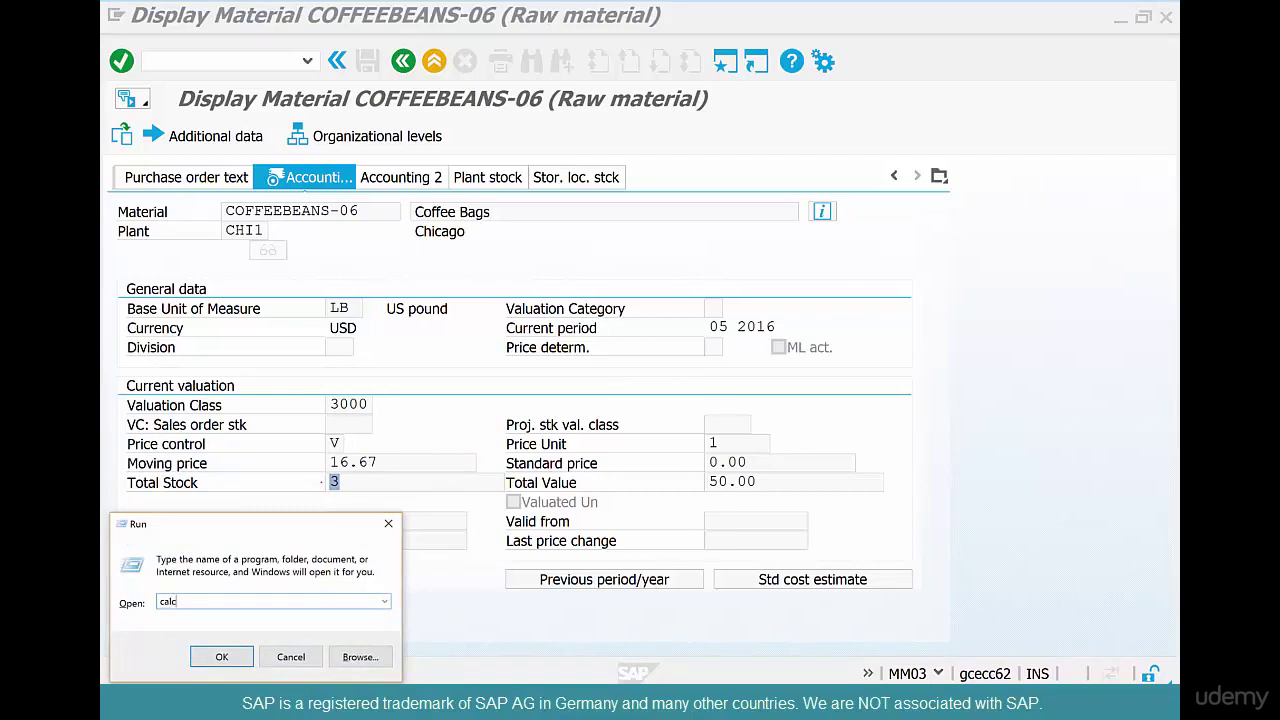
key("Return")
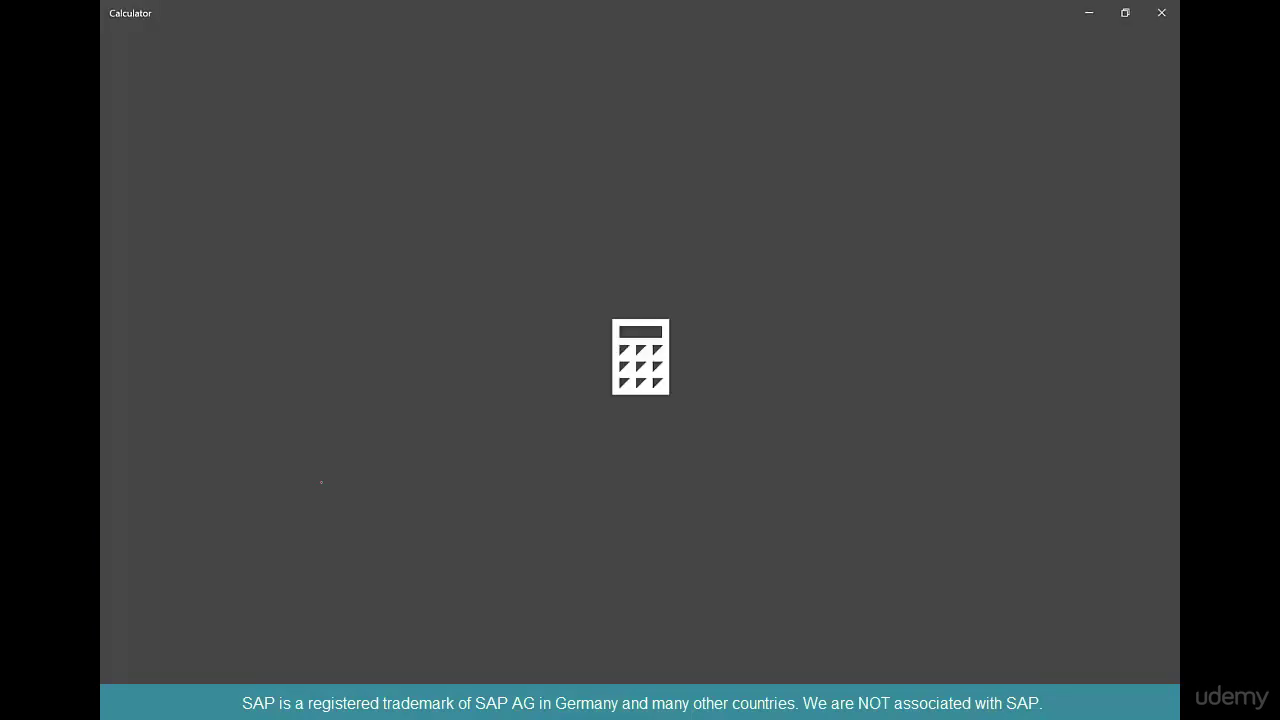
type("1")
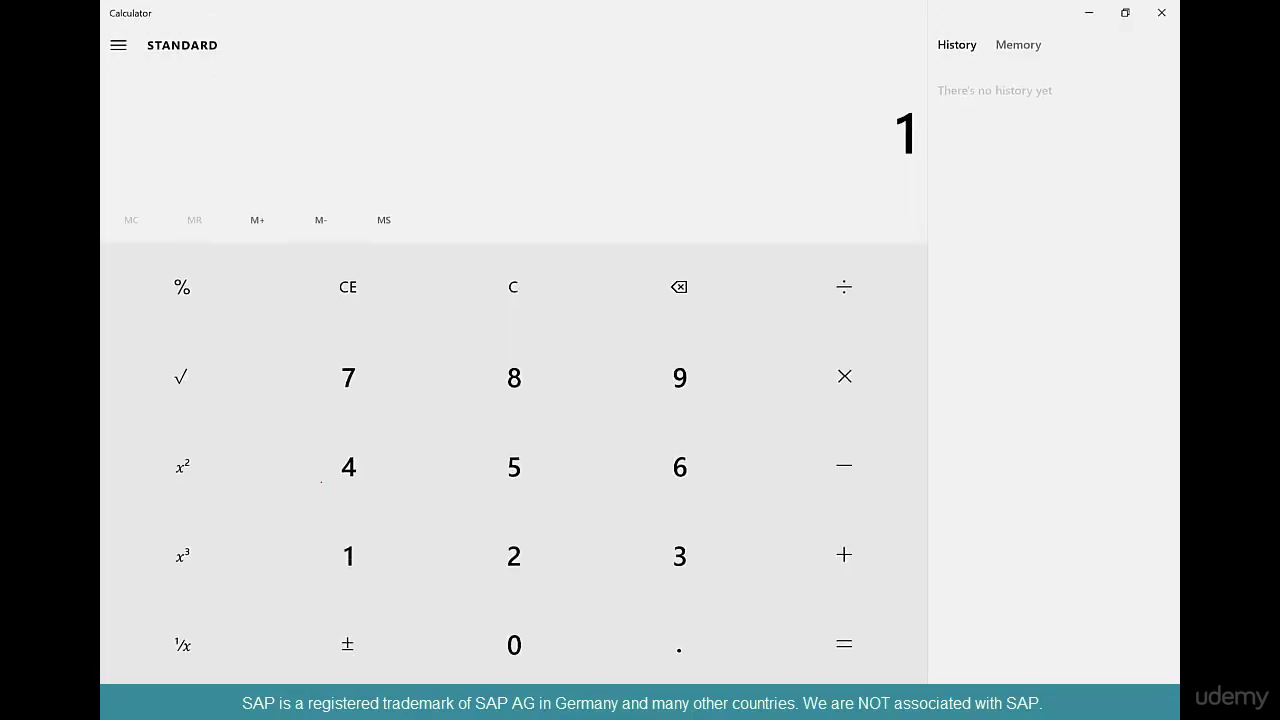
type("6.67")
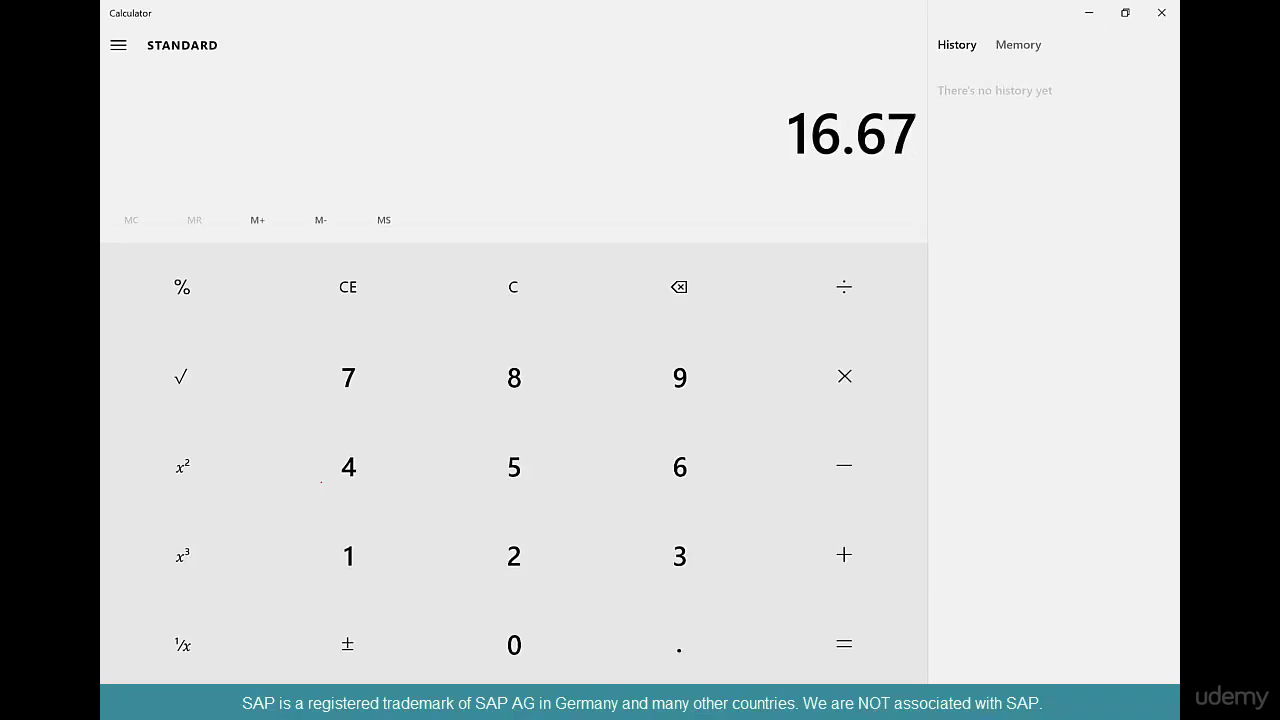
type("*3")
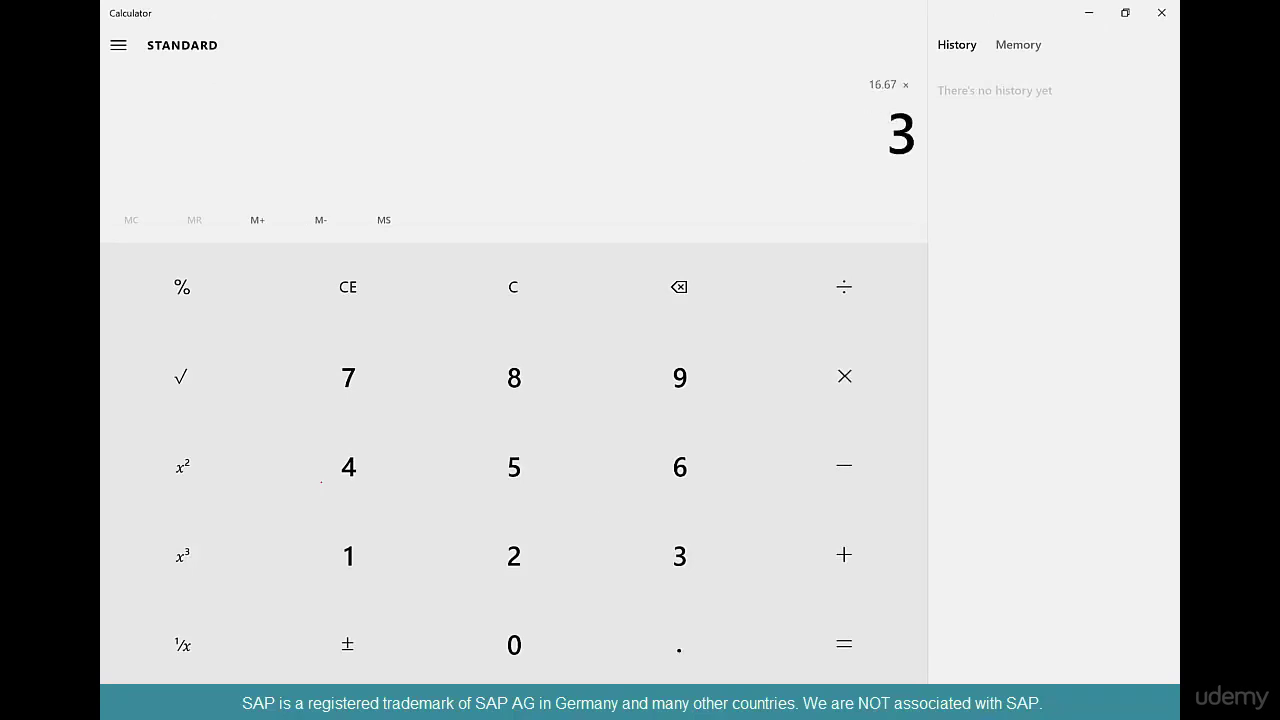
key("Return")
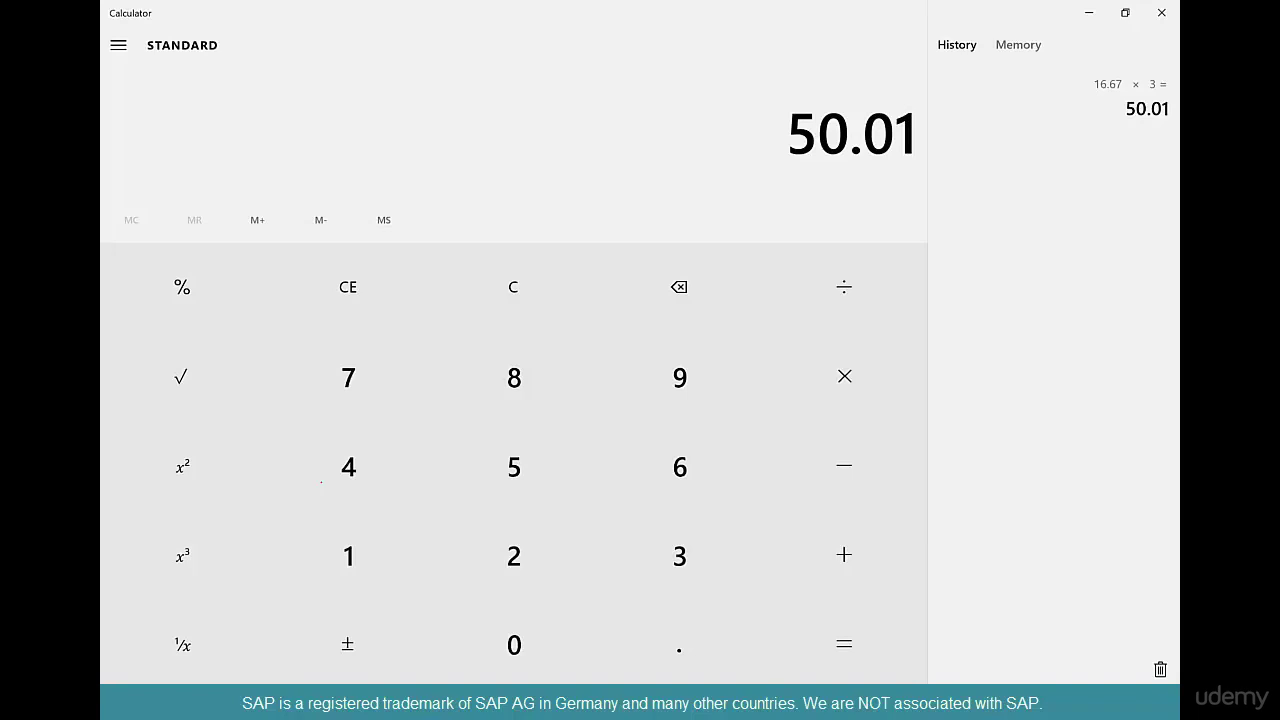
key("alt+Tab")
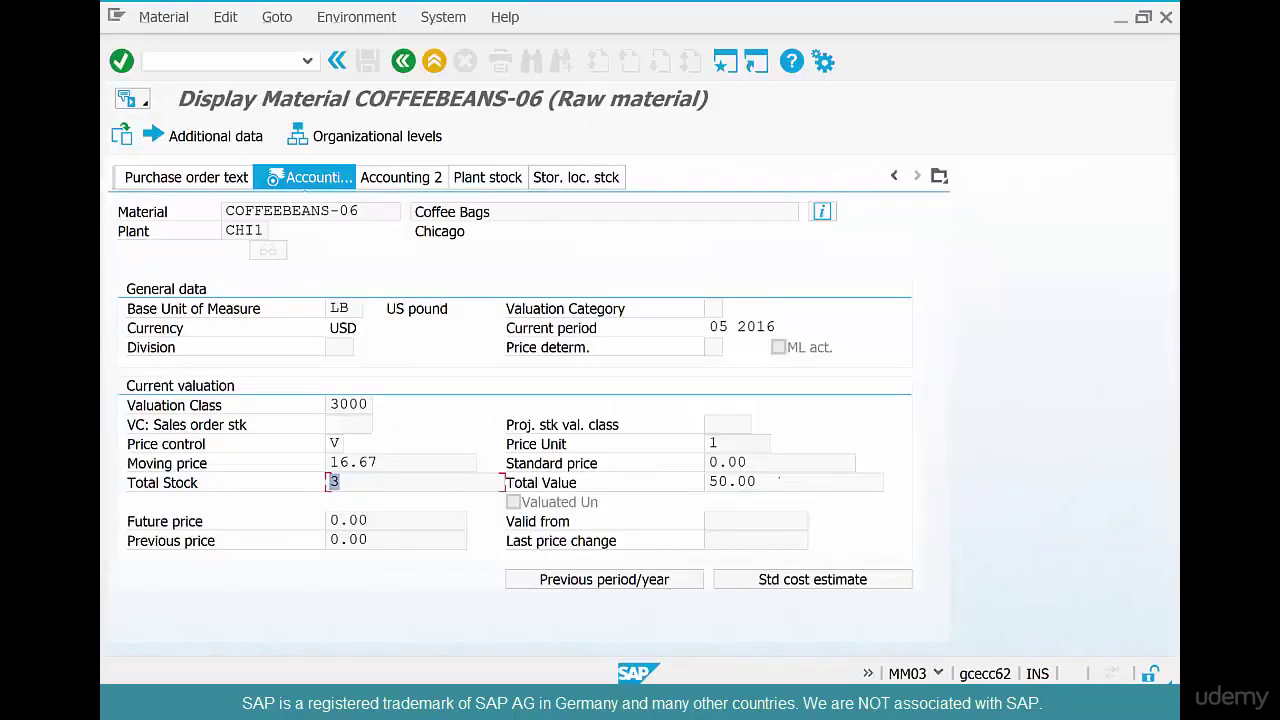
Highlight the 16.67 moving price in COFFEEBEANS-06's accounting data
left_click(378, 462)
left_click_drag(378, 462, 313, 460)
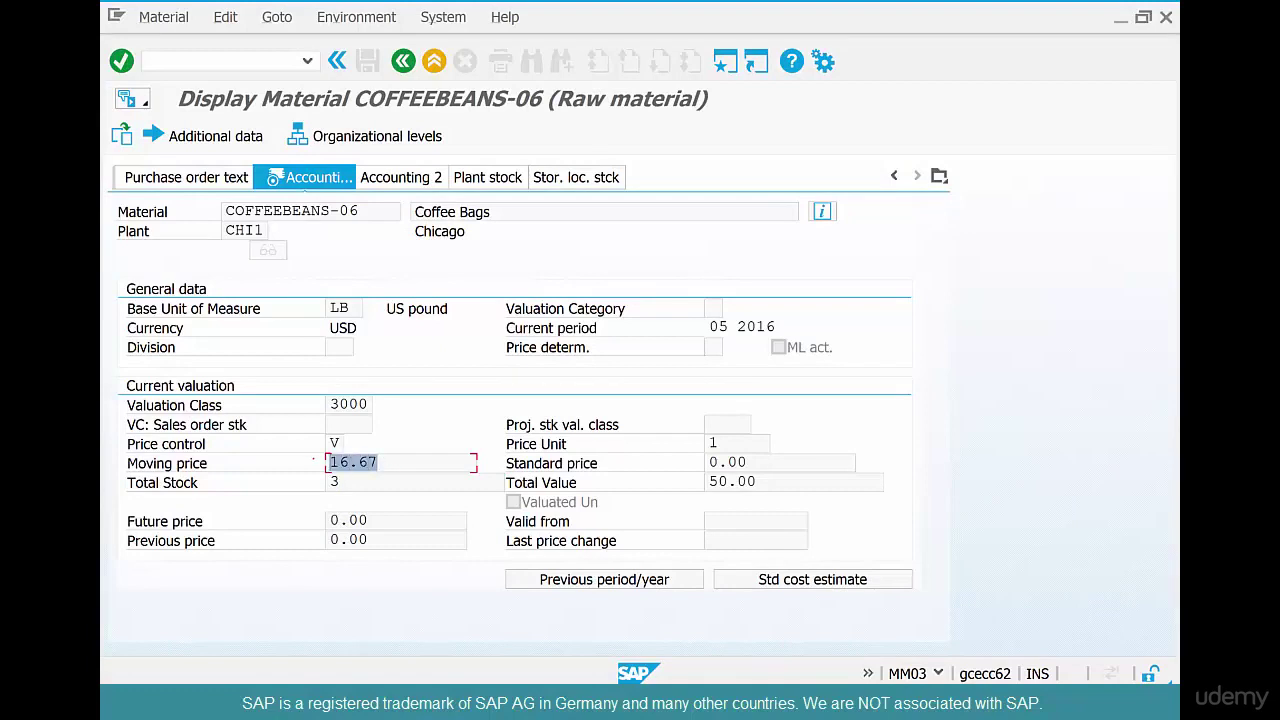